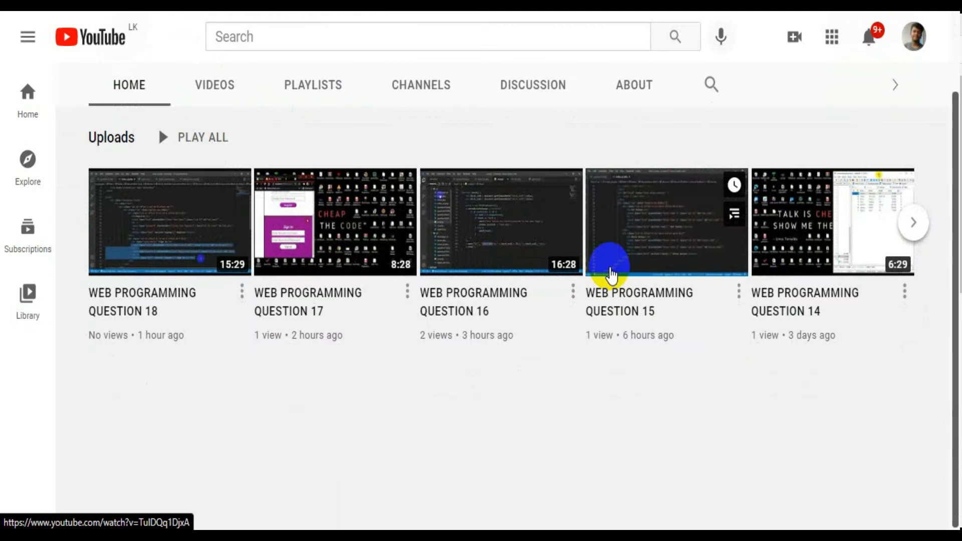
- Look through the videos uploaded on the YouTube channel
scroll(698, 315, up, 2)
click(215, 176)
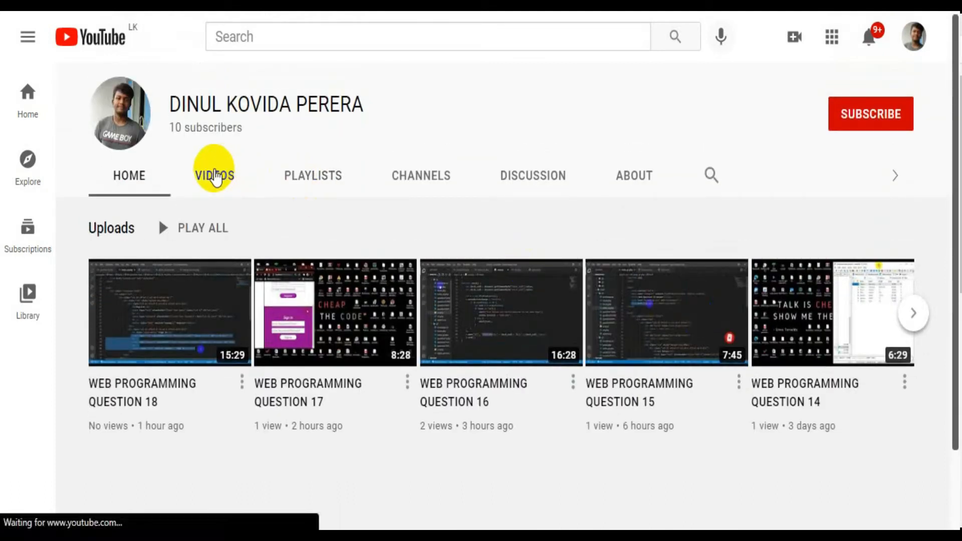
scroll(622, 203, down, 6)
scroll(623, 269, down, 8)
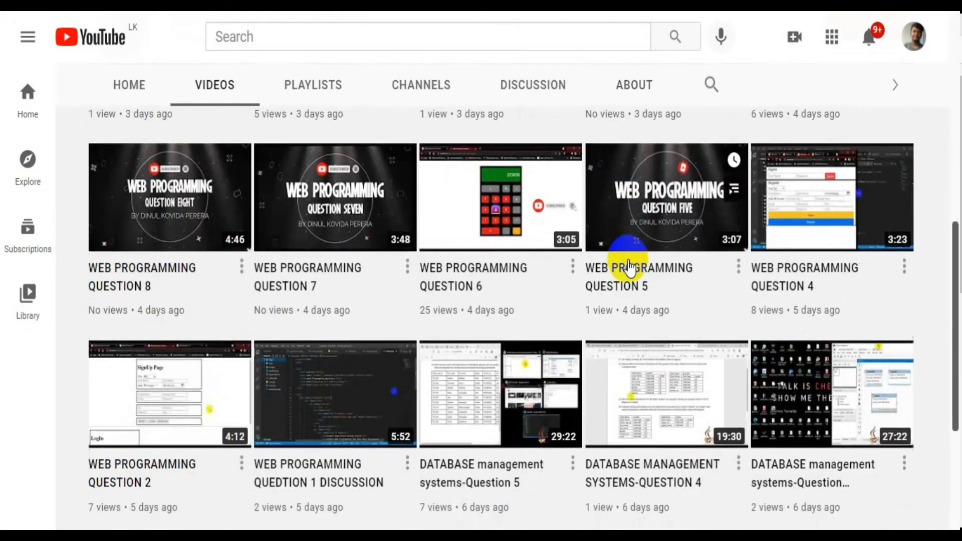
scroll(623, 272, up, 15)
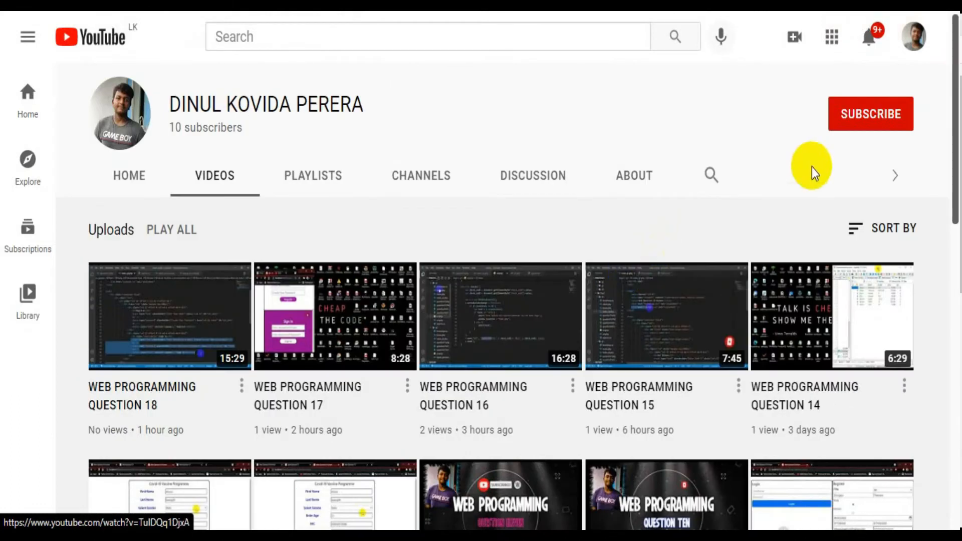
- Subscribe to the channel and choose a notification preference for it
click(870, 112)
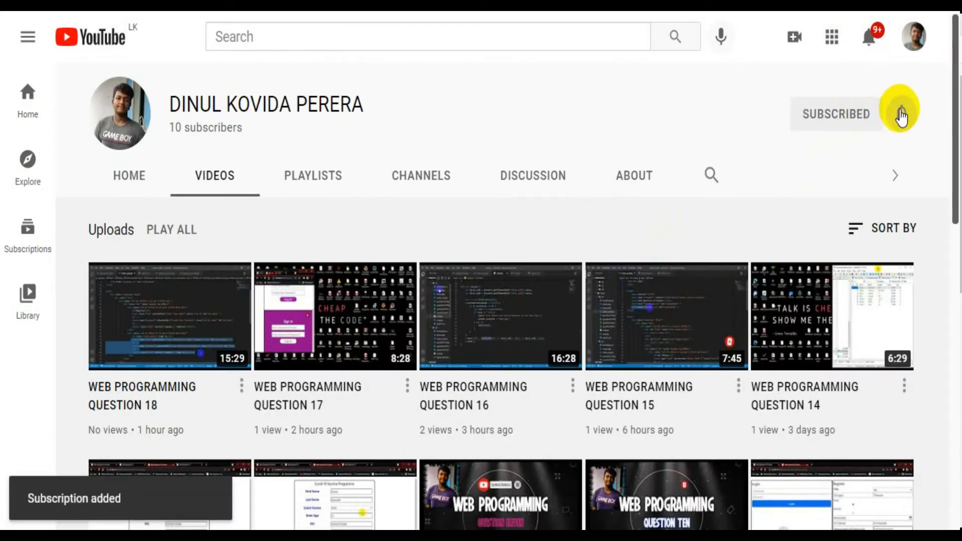
click(900, 115)
click(836, 158)
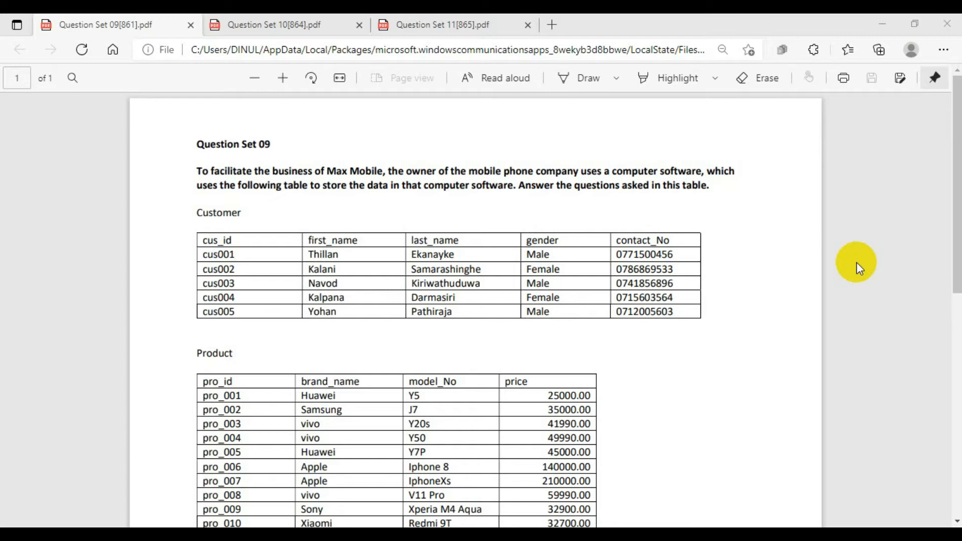
- Switch to the Question Set 09 PDF in Edge, circle question number 01 and underline "mshop" with a thin orange pen
scroll(535, 199, down, 2)
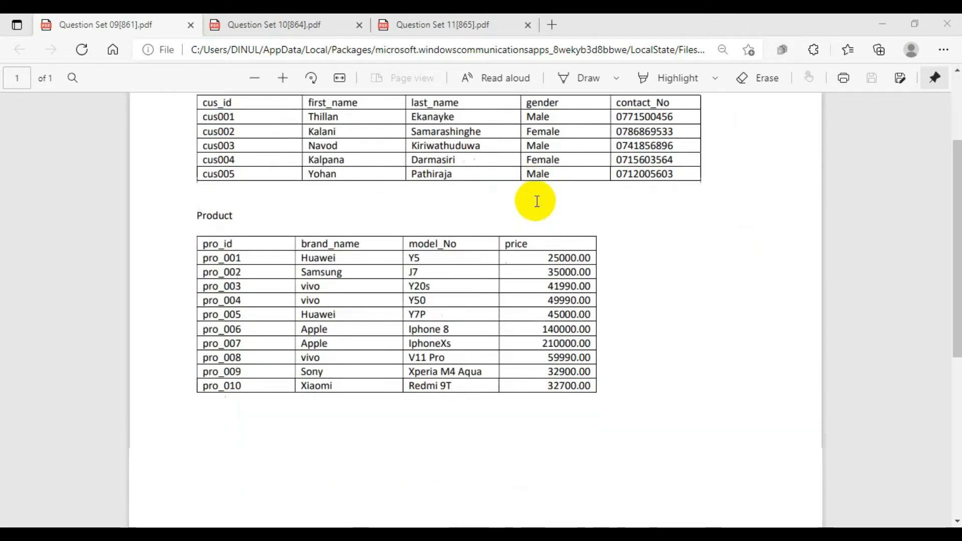
scroll(551, 213, up, 2)
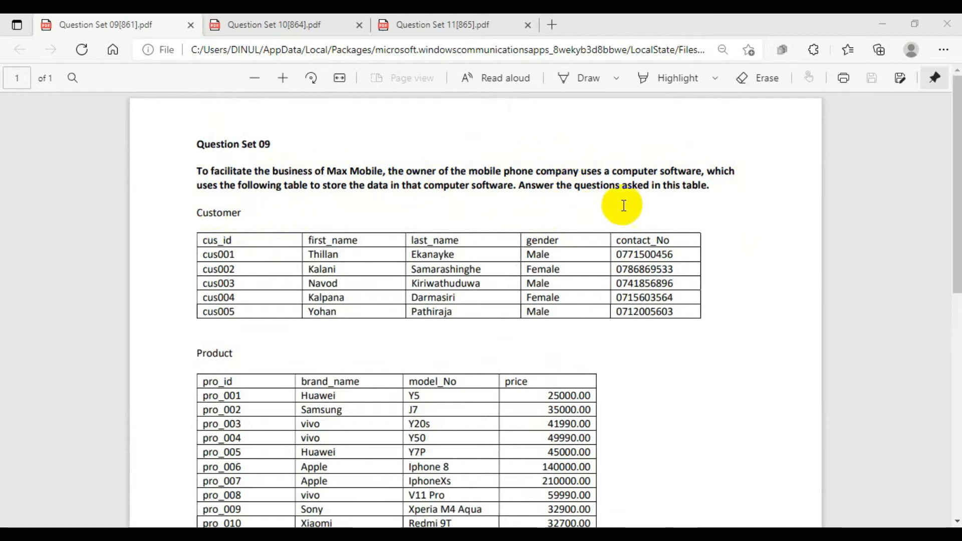
scroll(595, 249, down, 5)
scroll(608, 254, down, 3)
scroll(597, 257, up, 2)
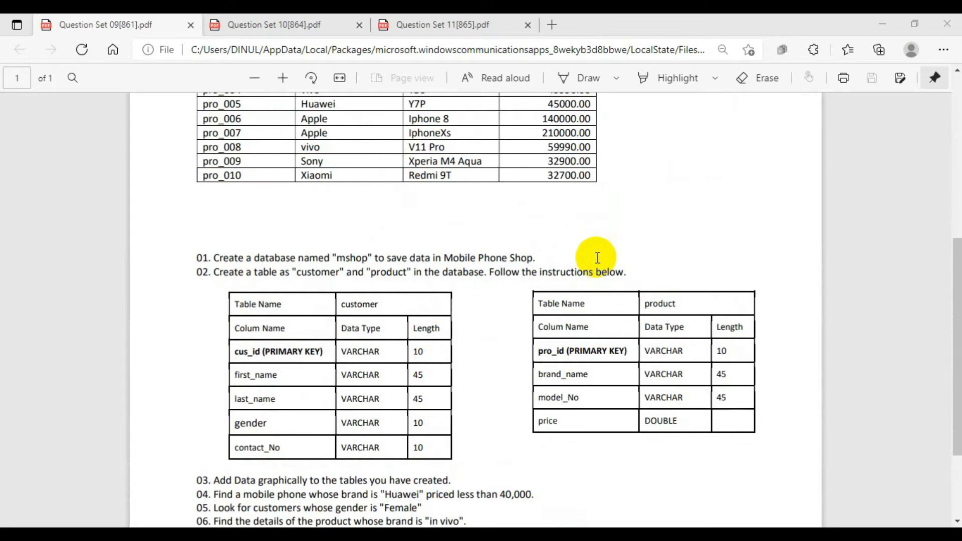
click(614, 78)
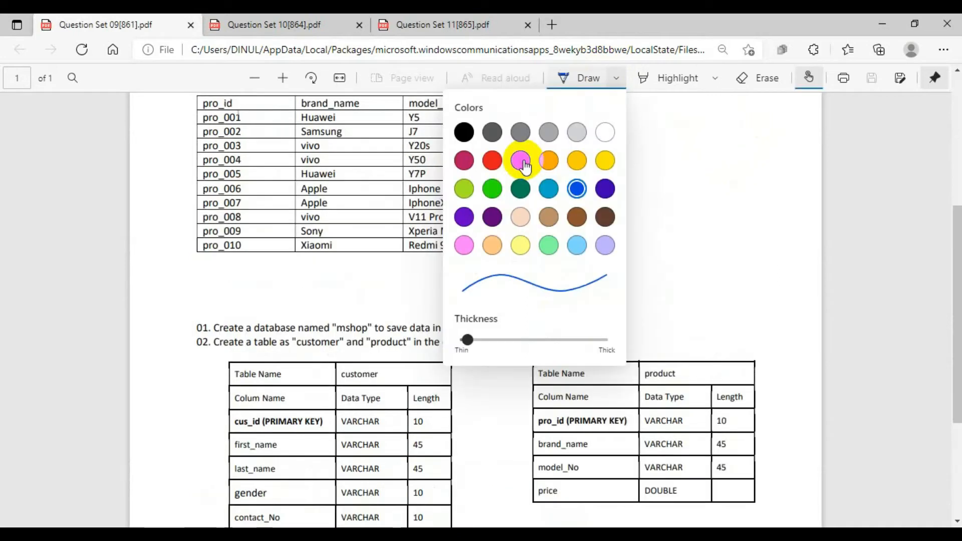
click(522, 161)
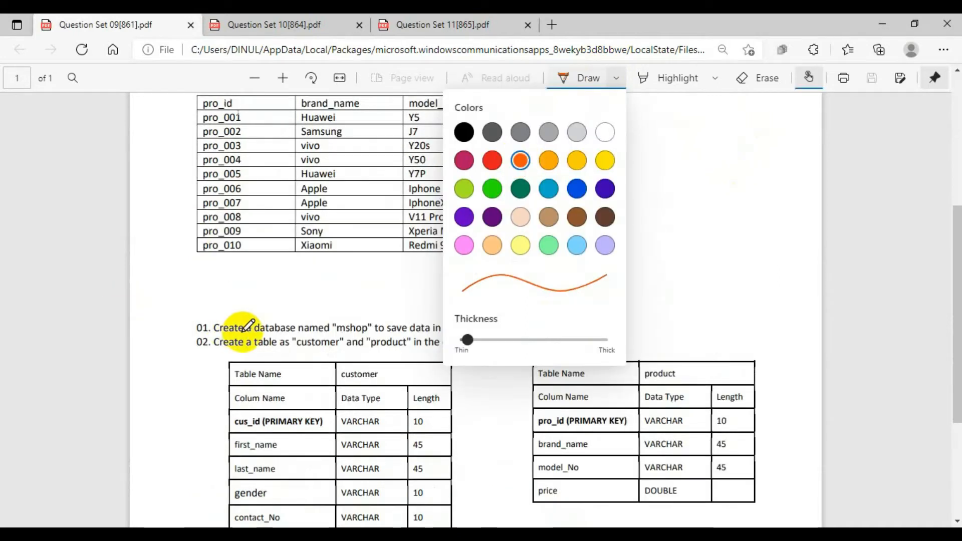
mouse_move(199, 332)
mouse_down()
mouse_move(211, 329)
mouse_move(202, 321)
mouse_up()
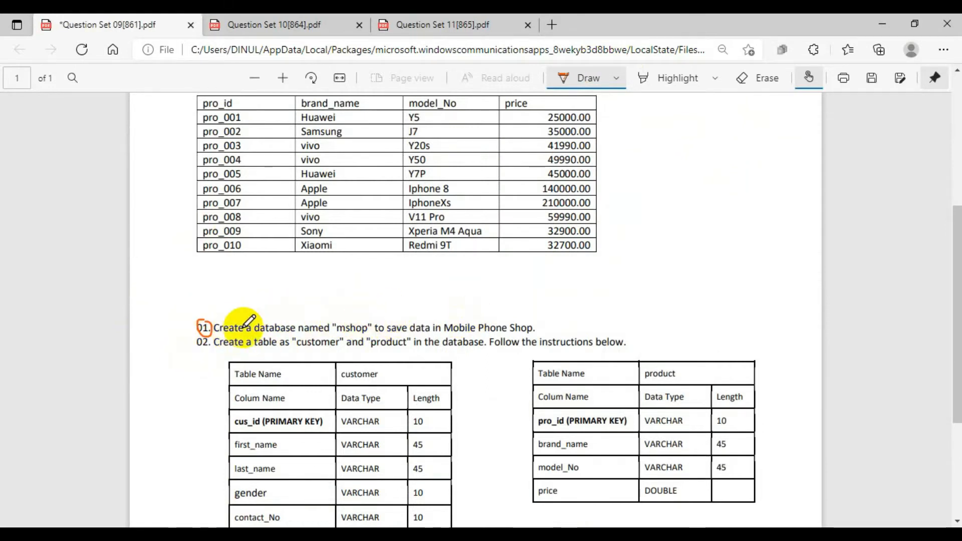
drag(343, 332, 365, 332)
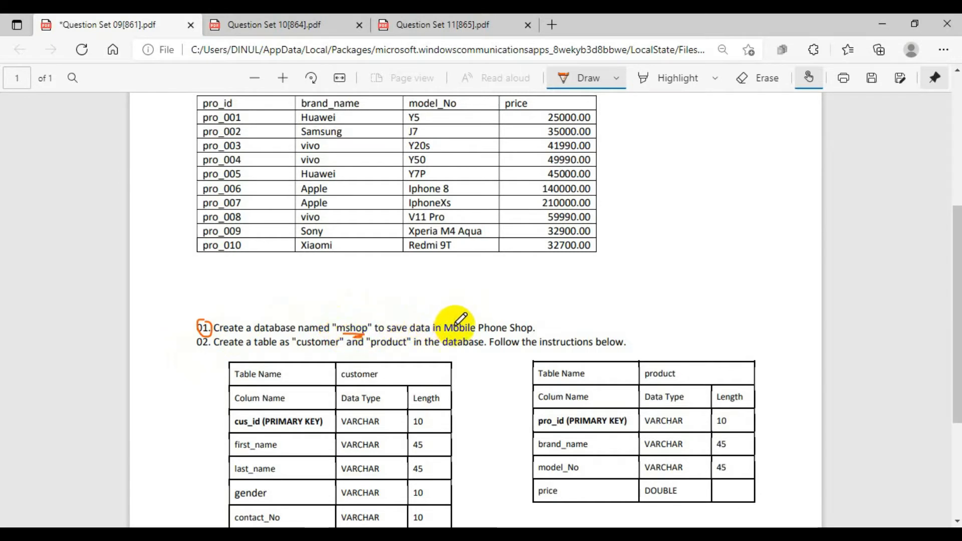
- Underline "computer software" in the introductory paragraph of Question Set 09 in orange
scroll(576, 345, up, 5)
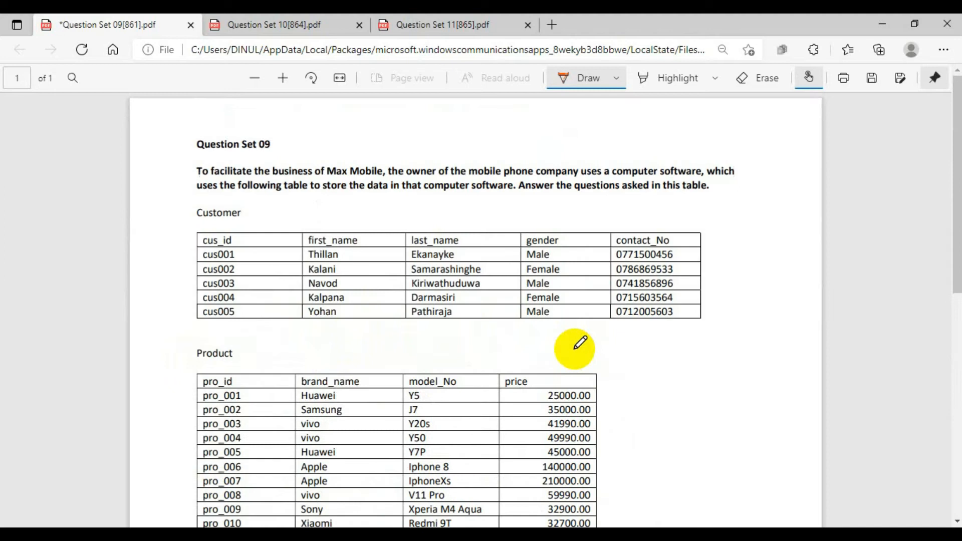
scroll(576, 345, down, 3)
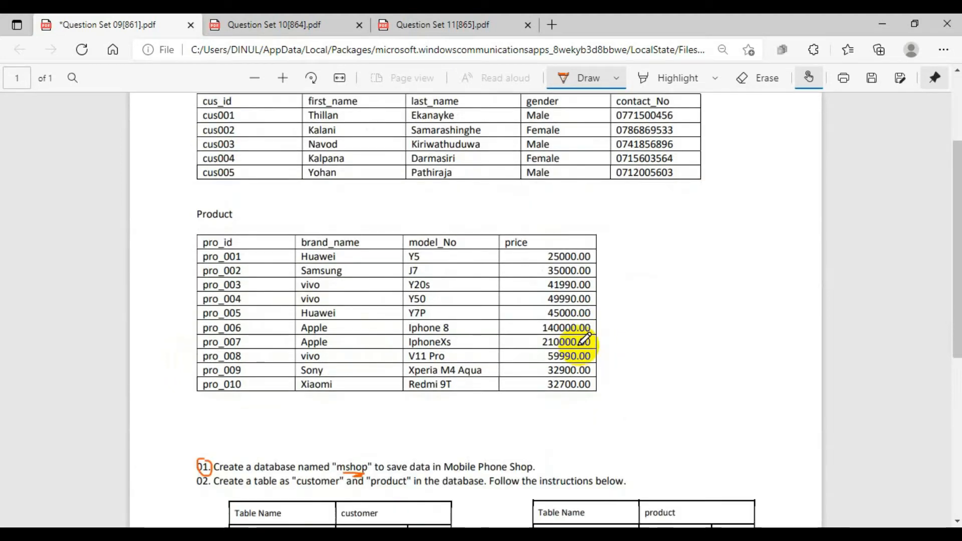
scroll(615, 323, up, 2)
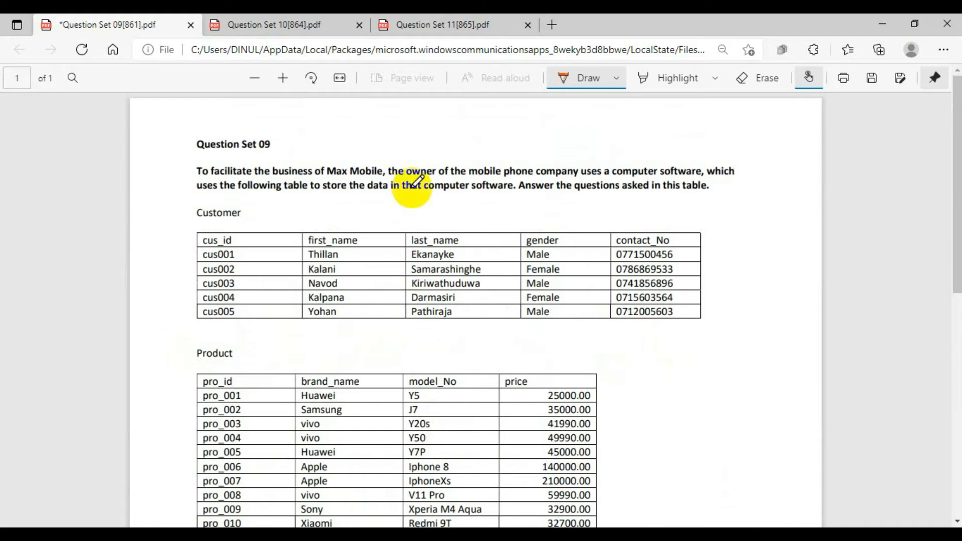
drag(432, 192, 513, 195)
scroll(780, 202, down, 3)
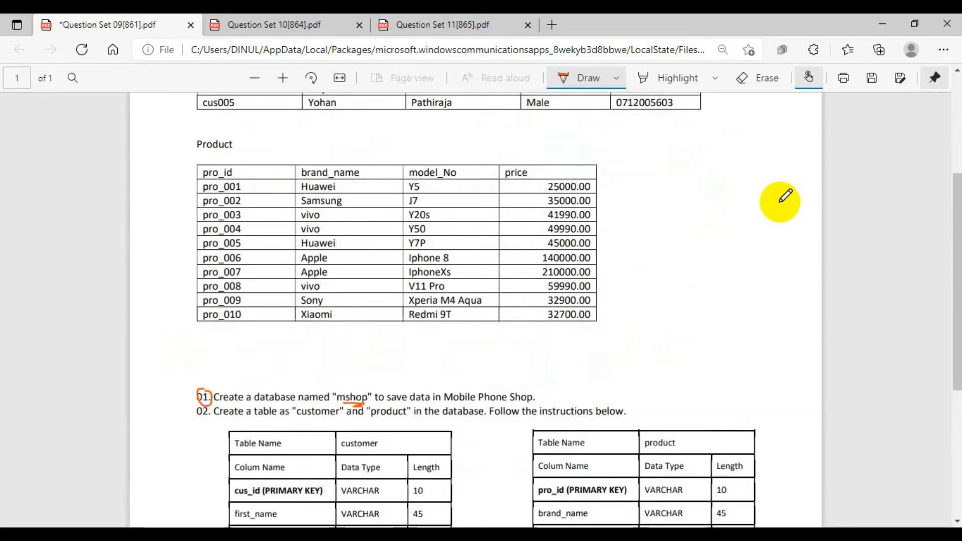
- Switch to HeidiSQL and create a new database named mshop with the utf8mb4_bin collation
click(886, 23)
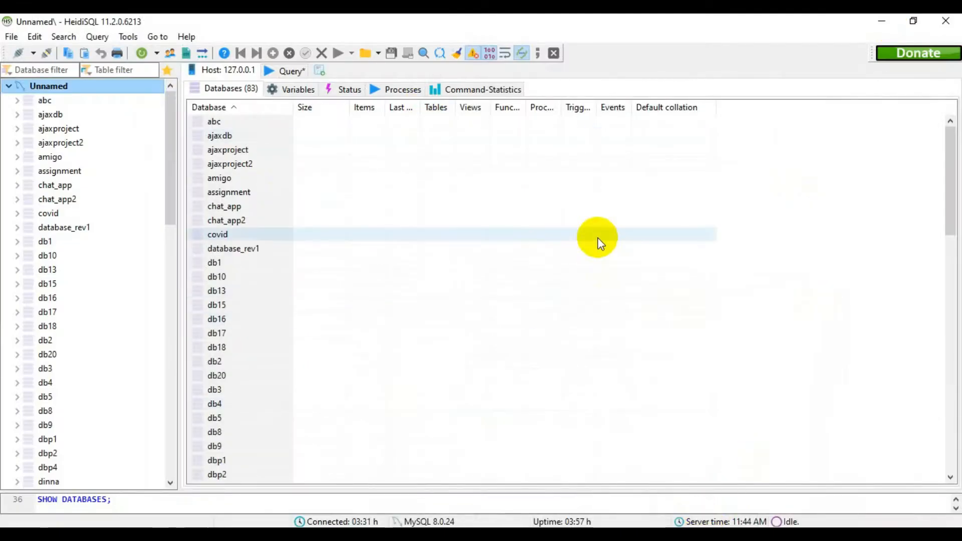
right_click(74, 85)
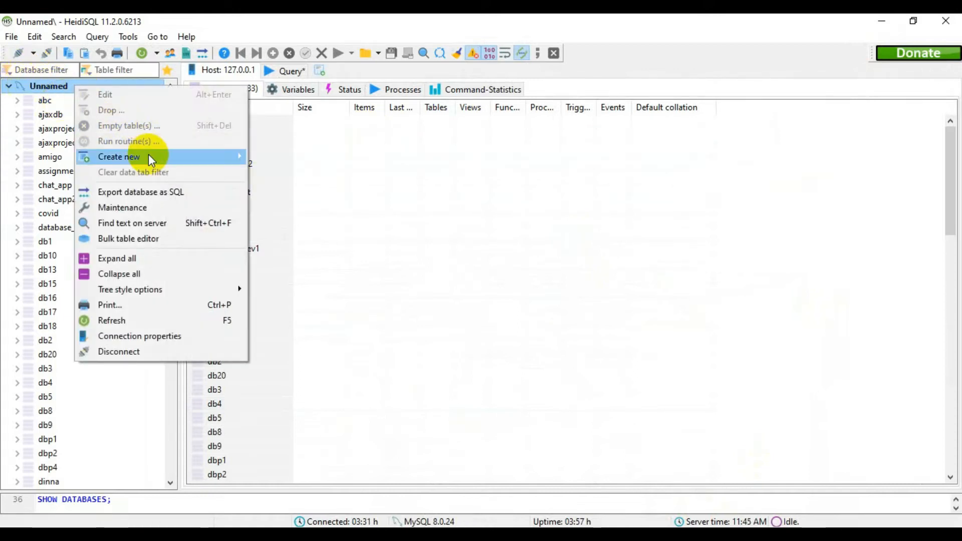
mouse_move(149, 156)
click(292, 158)
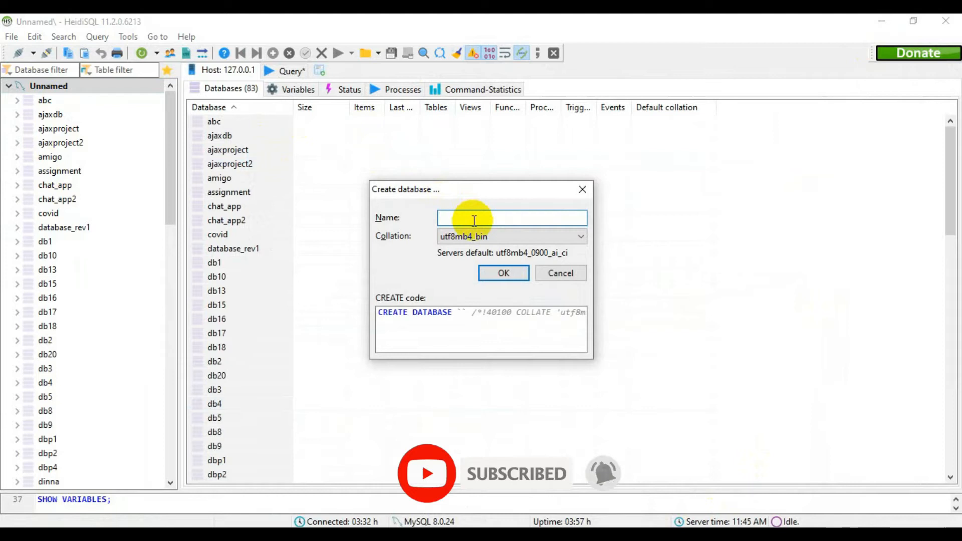
text(MSHOP)
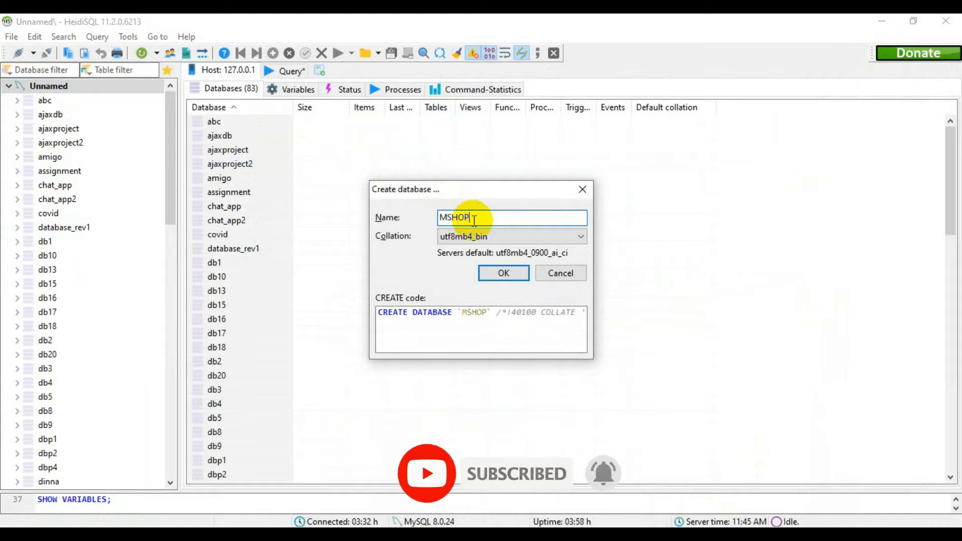
key(BackSpace)
key(BackSpace)
key(BackSpace)
key(BackSpace)
key(BackSpace)
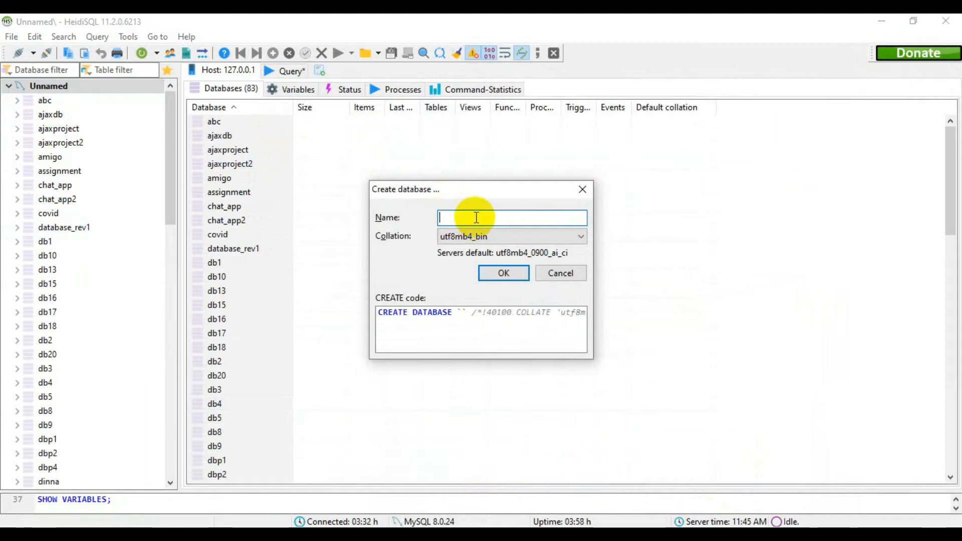
text(mshop)
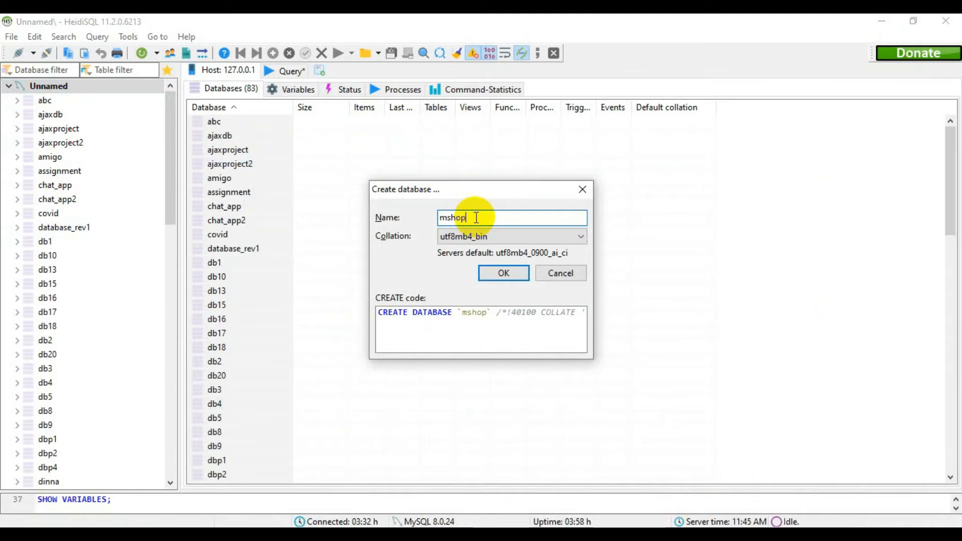
click(519, 275)
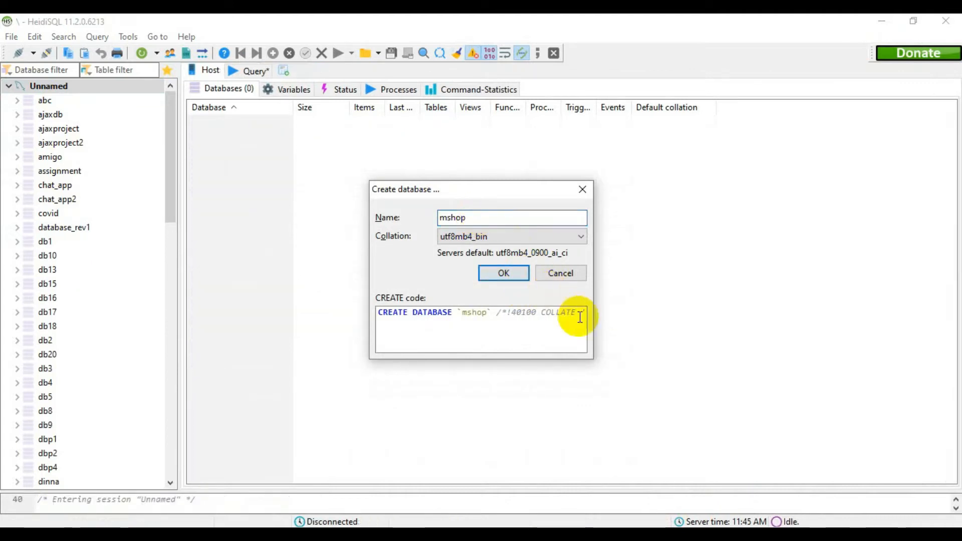
- Find the mshop database in the database tree and start a new table in it
scroll(50, 248, down, 8)
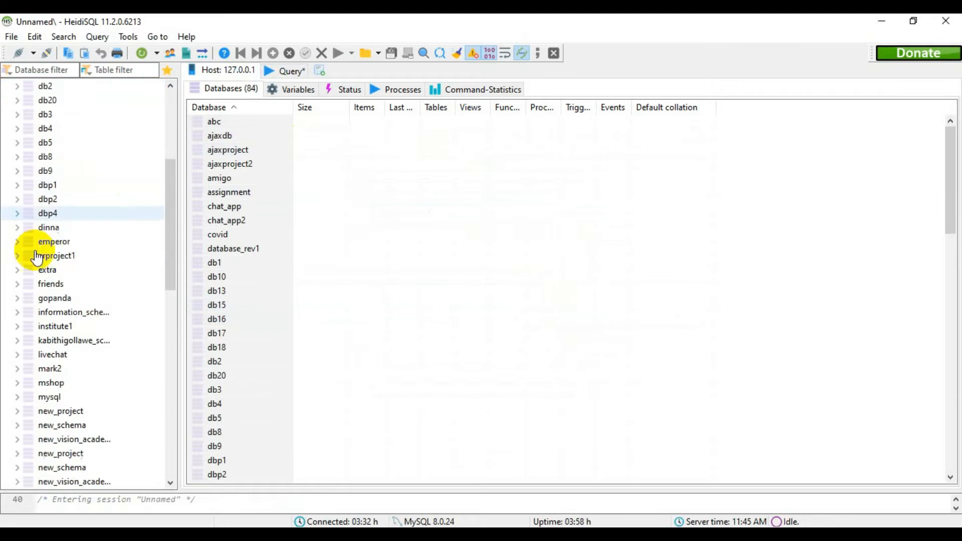
scroll(59, 260, down, 9)
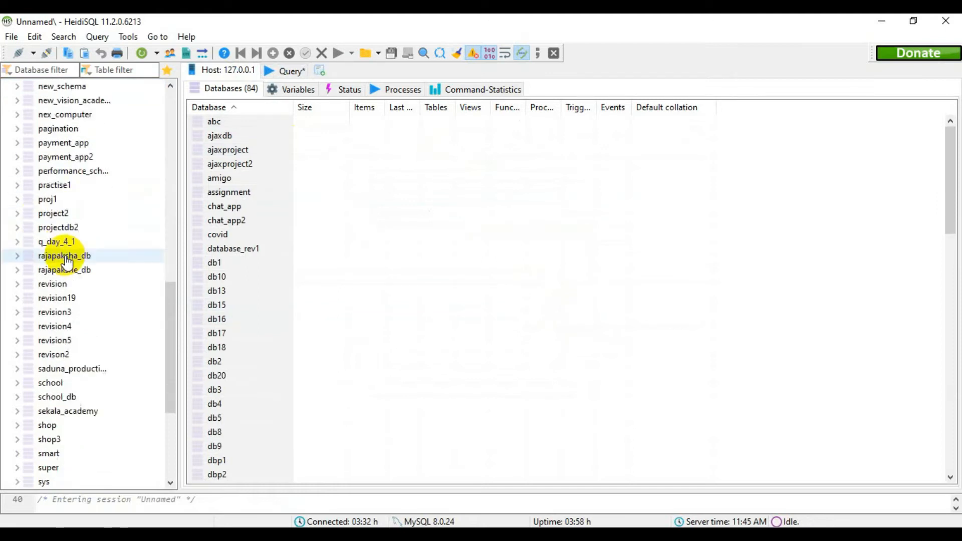
scroll(112, 367, down, 3)
scroll(112, 366, up, 8)
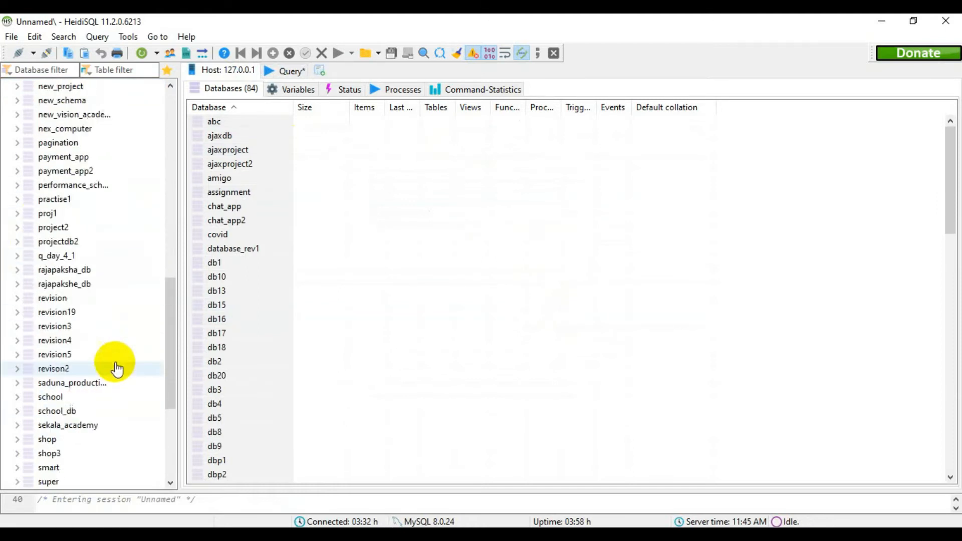
scroll(119, 367, up, 3)
click(45, 269)
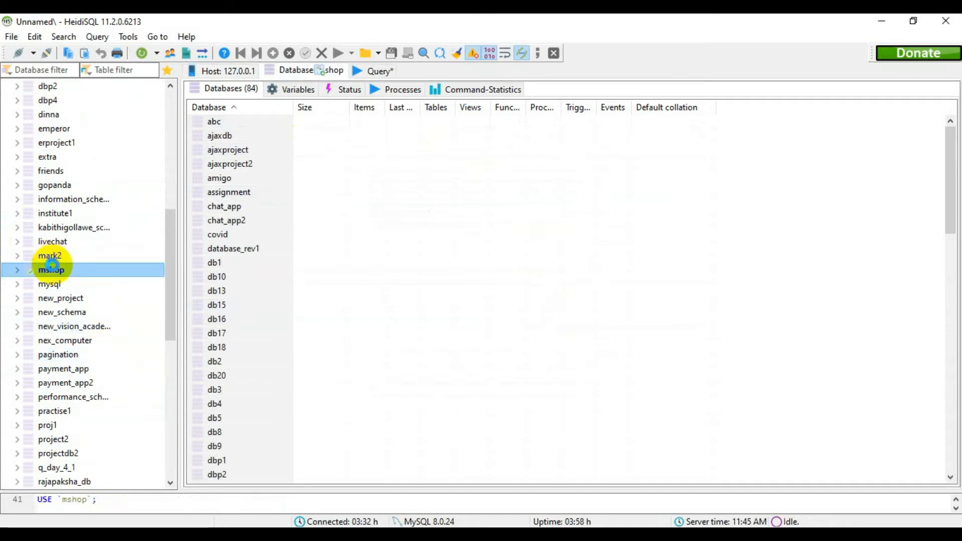
right_click(54, 270)
click(360, 296)
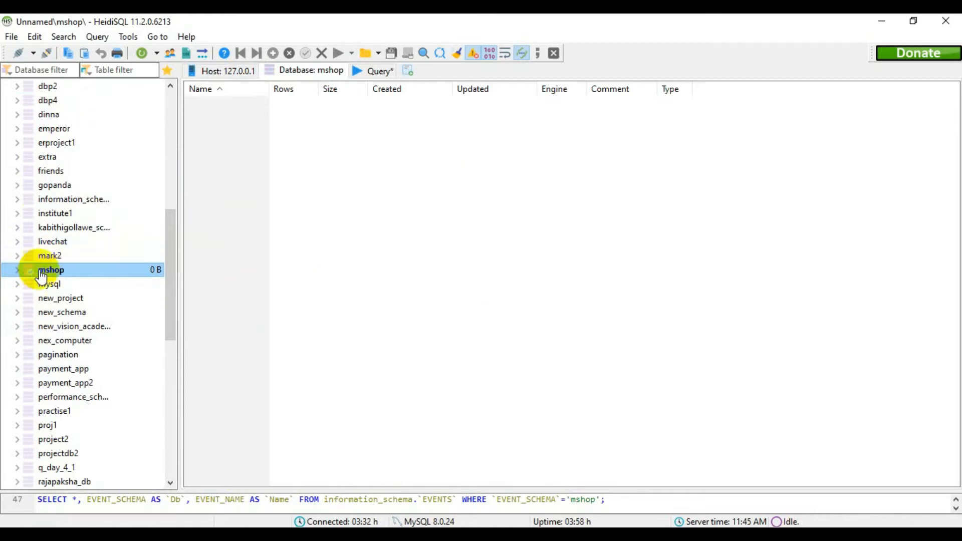
right_click(58, 269)
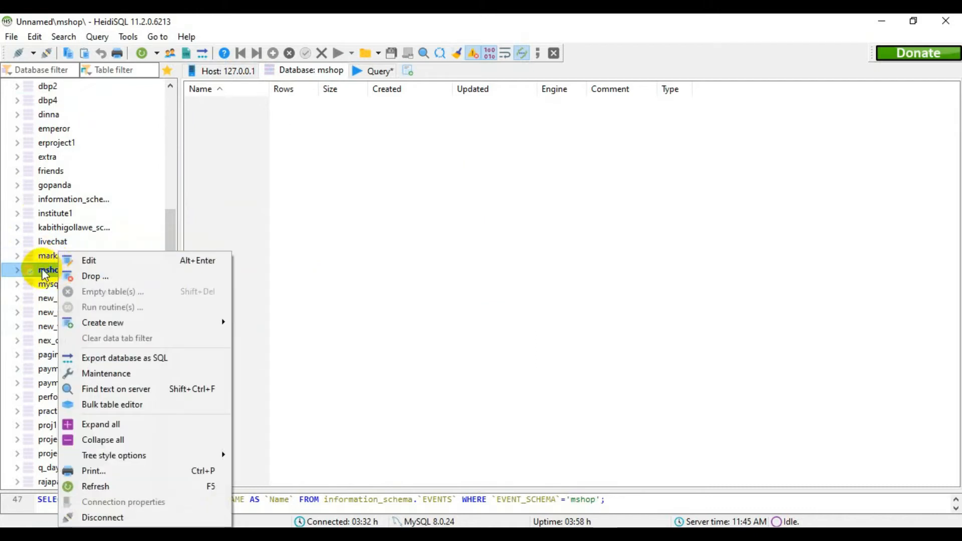
mouse_move(146, 324)
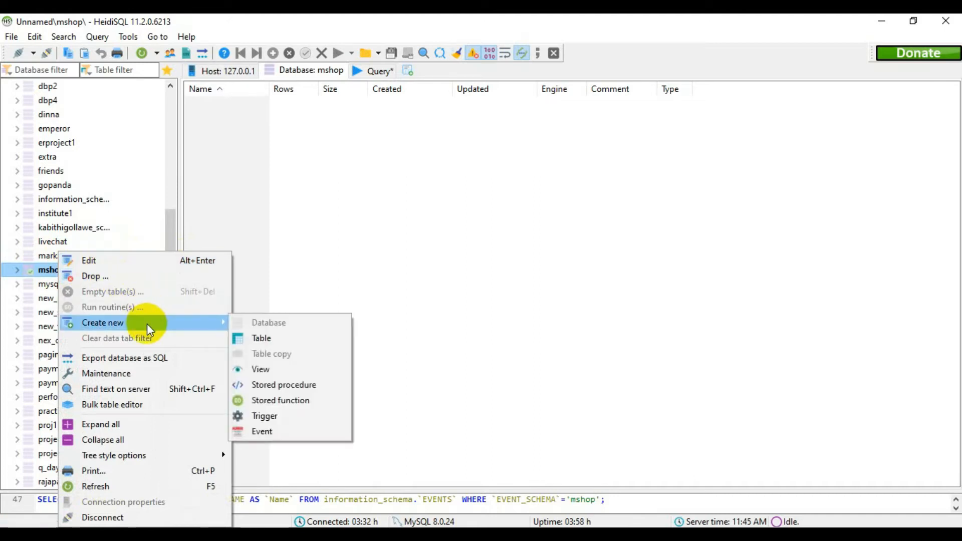
click(272, 339)
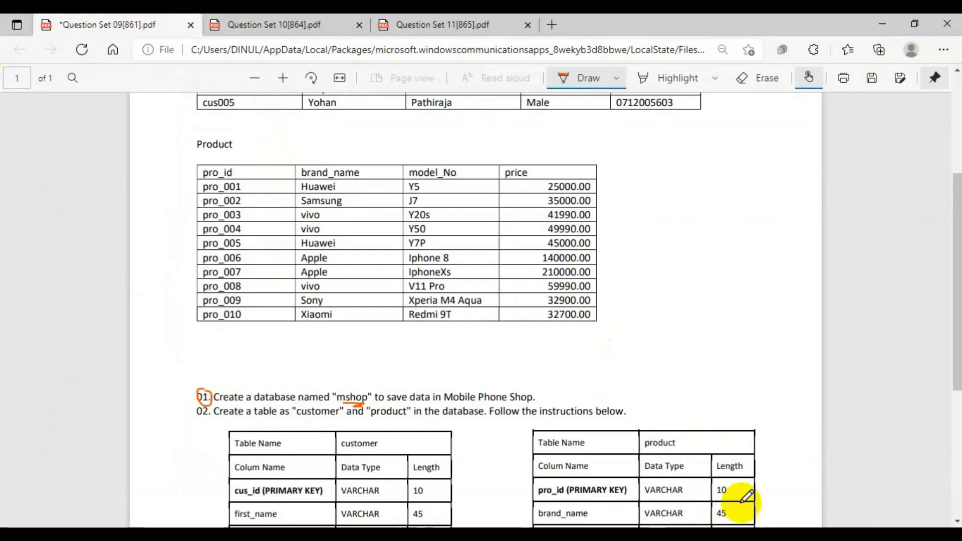
- Switch back to the Question Set 09 PDF, tick off question 01 in orange and circle question number 02 in dark pink
scroll(741, 500, down, 3)
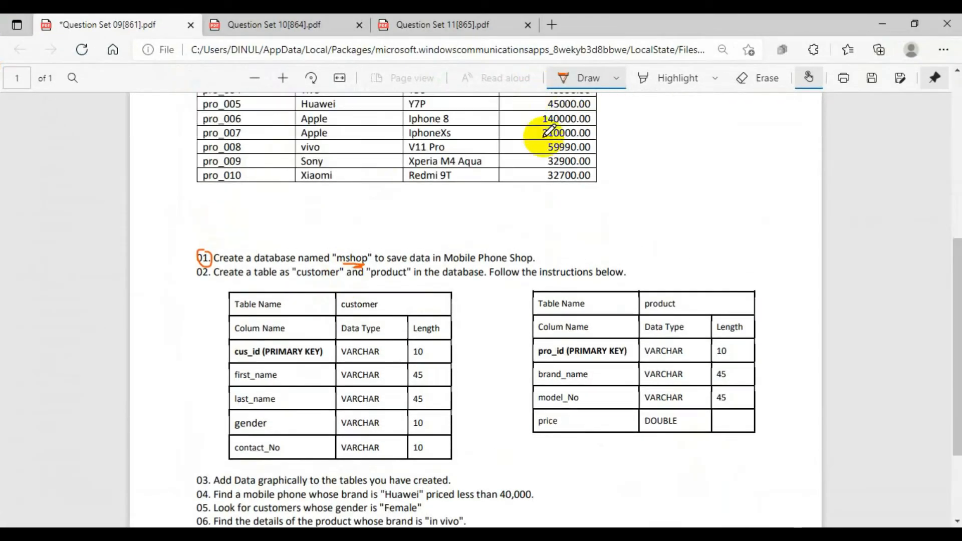
drag(205, 254, 228, 254)
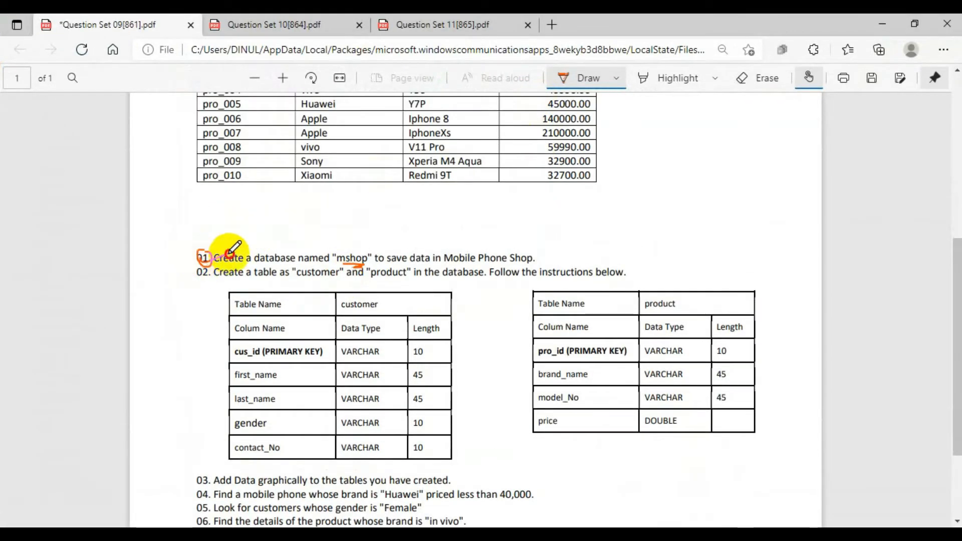
click(611, 81)
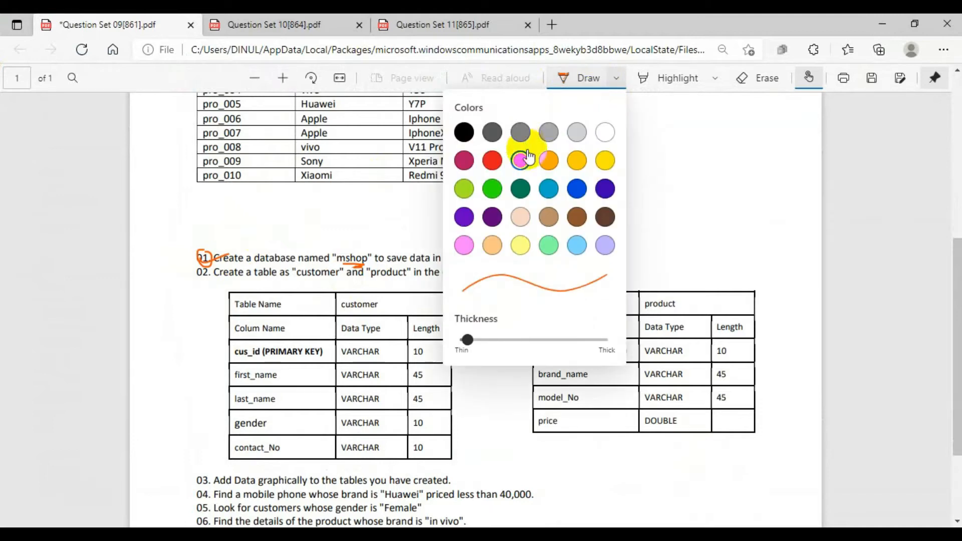
click(464, 161)
mouse_move(201, 253)
mouse_down()
mouse_move(208, 268)
mouse_move(191, 272)
mouse_move(209, 268)
mouse_up()
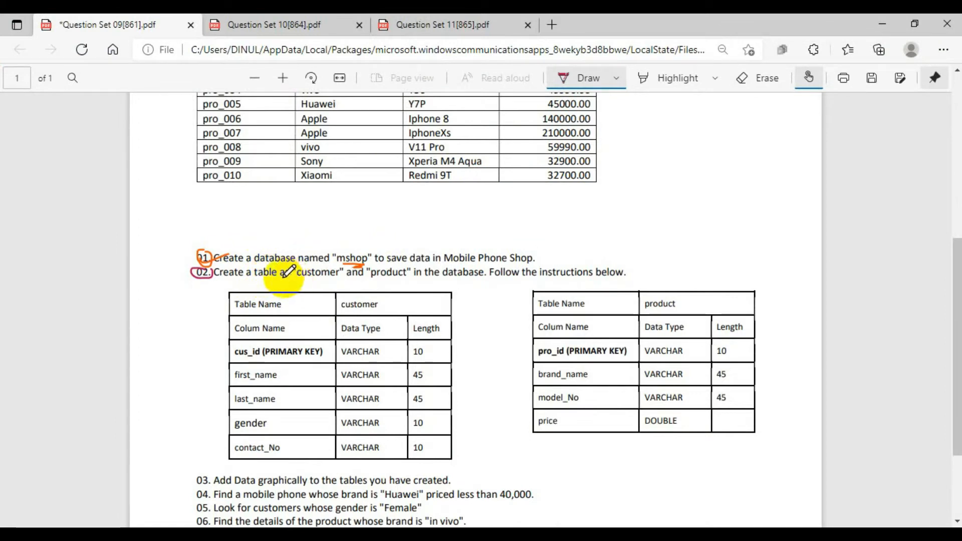
- Underline "customer" and "product" in question 02 in dark pink and number them 1 and 2
drag(307, 277, 408, 278)
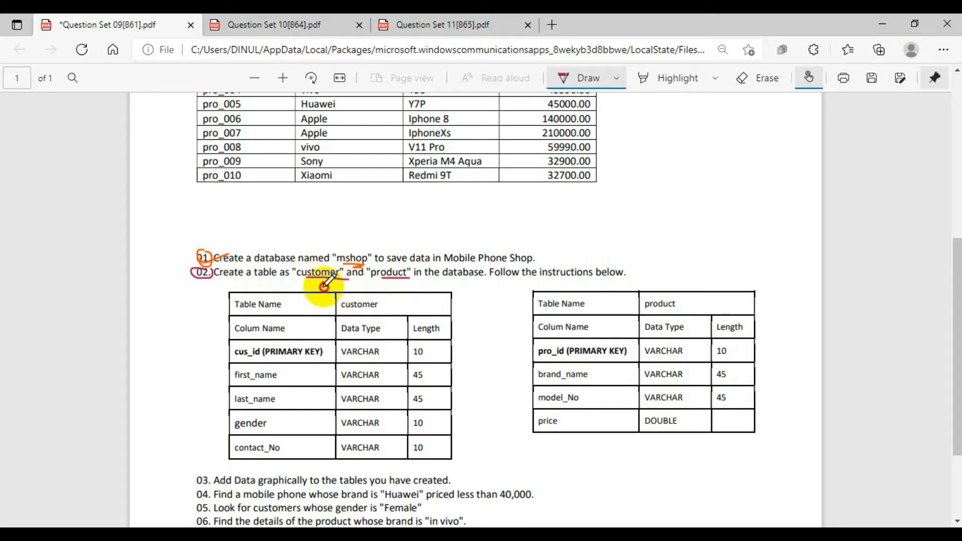
drag(323, 283, 324, 288)
drag(396, 284, 409, 290)
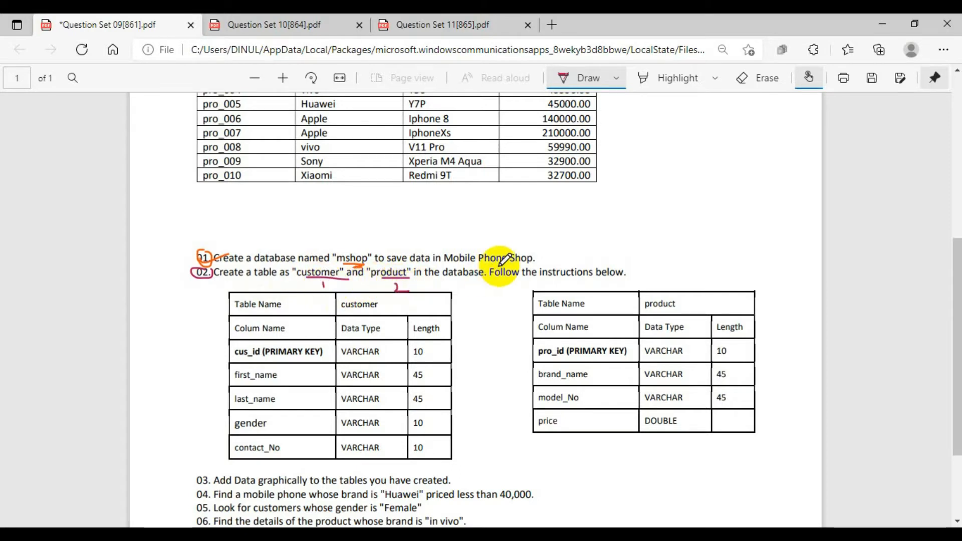
- Stop drawing, arrange the PDF and HeidiSQL windows side by side, and narrow the database tree to enlarge the table editor
scroll(476, 283, down, 2)
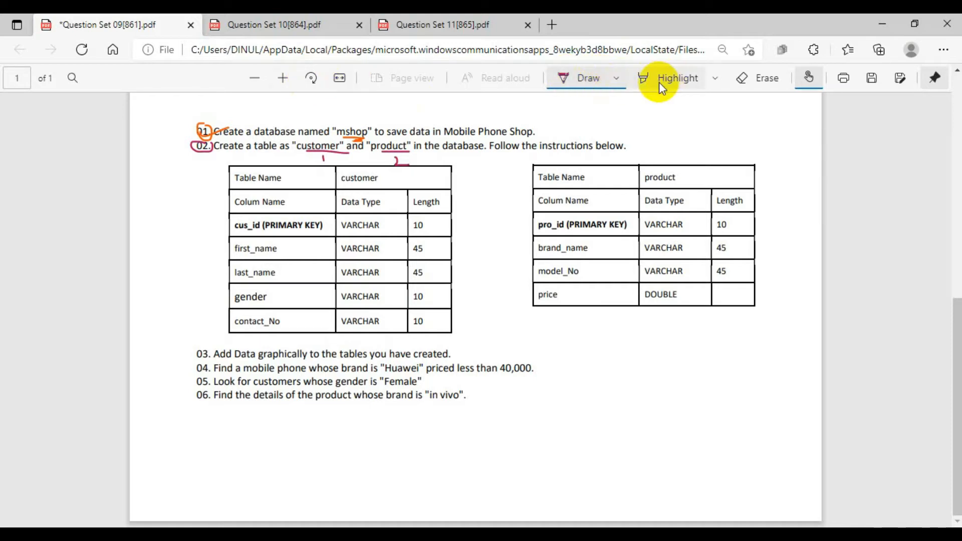
click(604, 81)
click(923, 24)
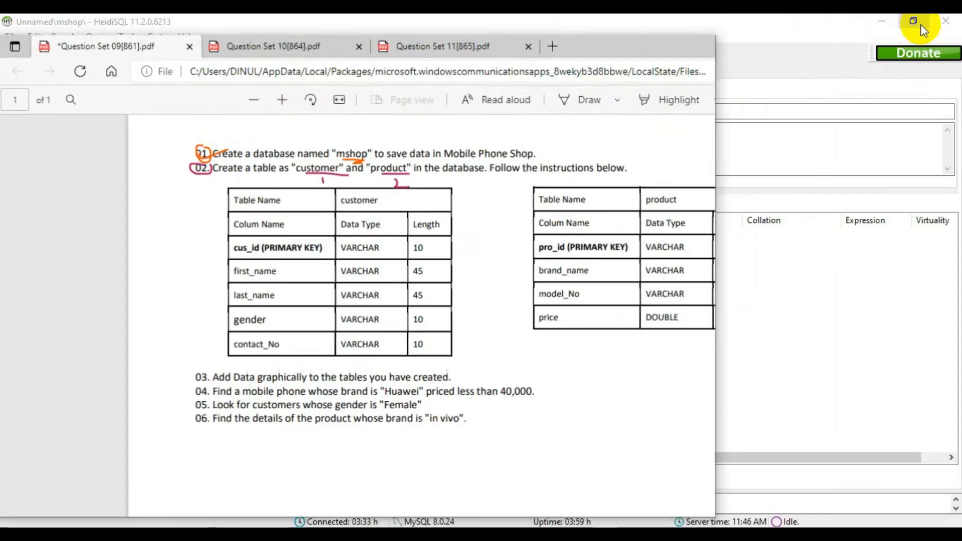
drag(584, 54, 3, 128)
drag(367, 40, 7, 79)
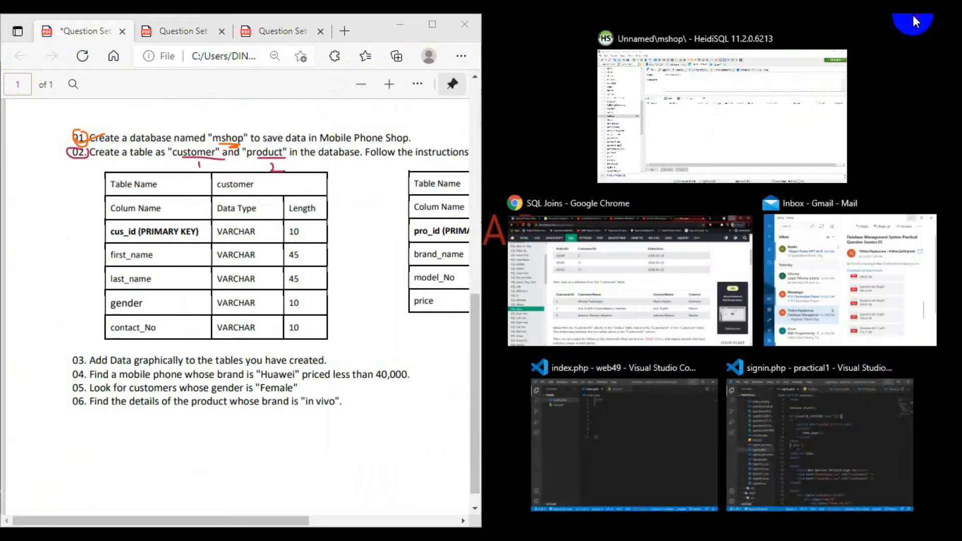
click(912, 16)
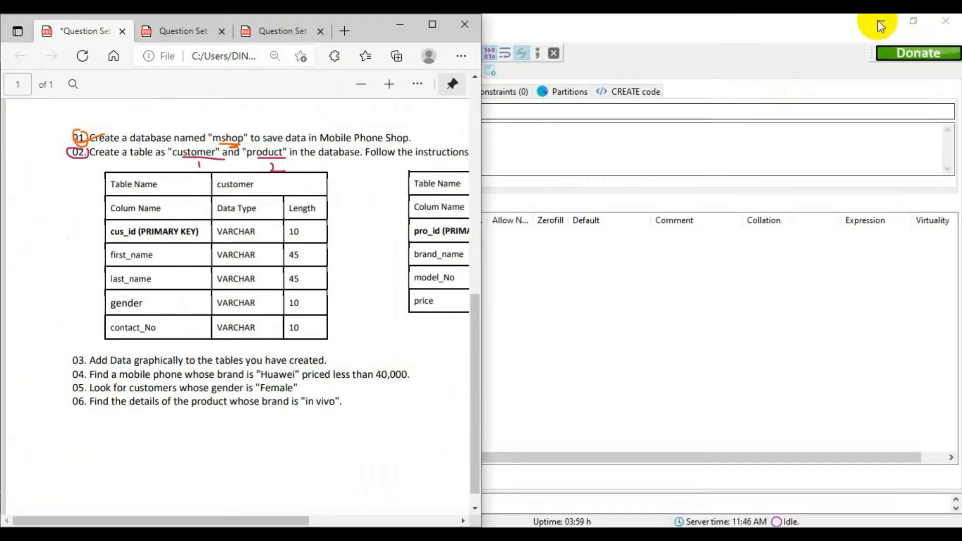
click(909, 21)
drag(584, 70, 961, 70)
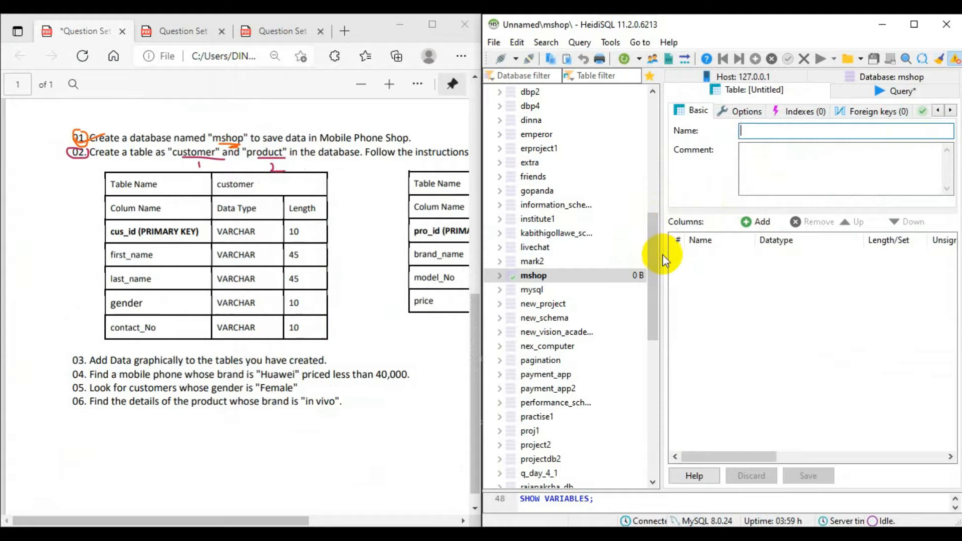
drag(662, 255, 509, 255)
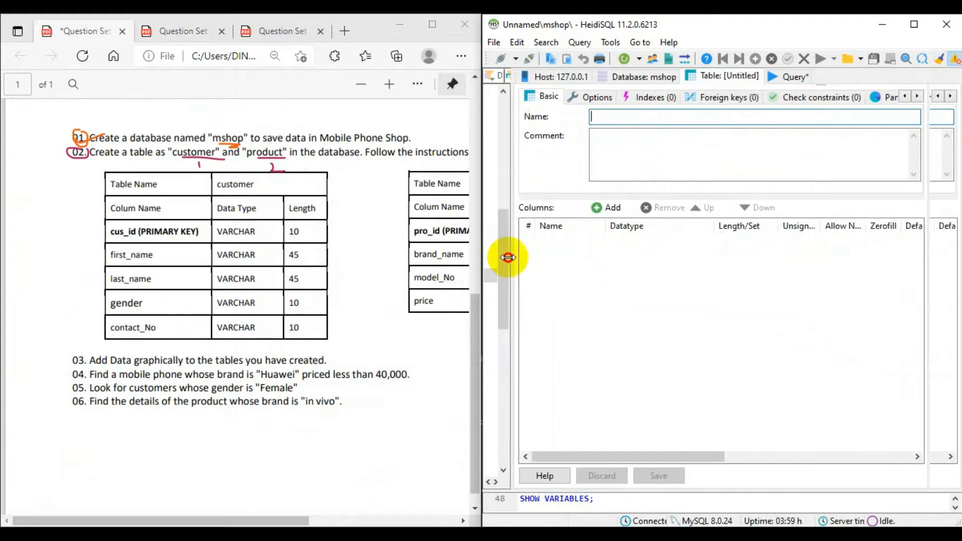
- Name the new table customer and add a first column named cus_id
click(668, 121)
text(customer)
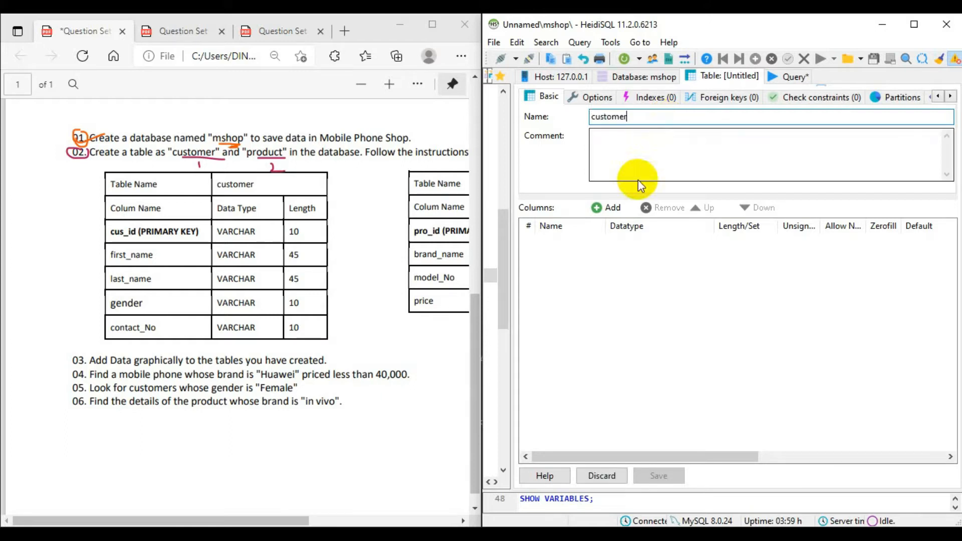
click(606, 208)
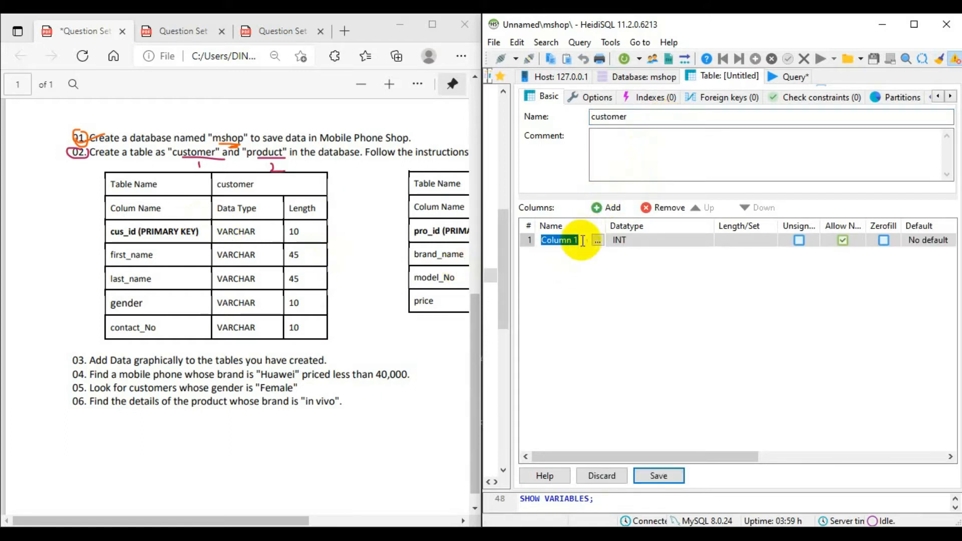
key(BackSpace)
text(cus_i)
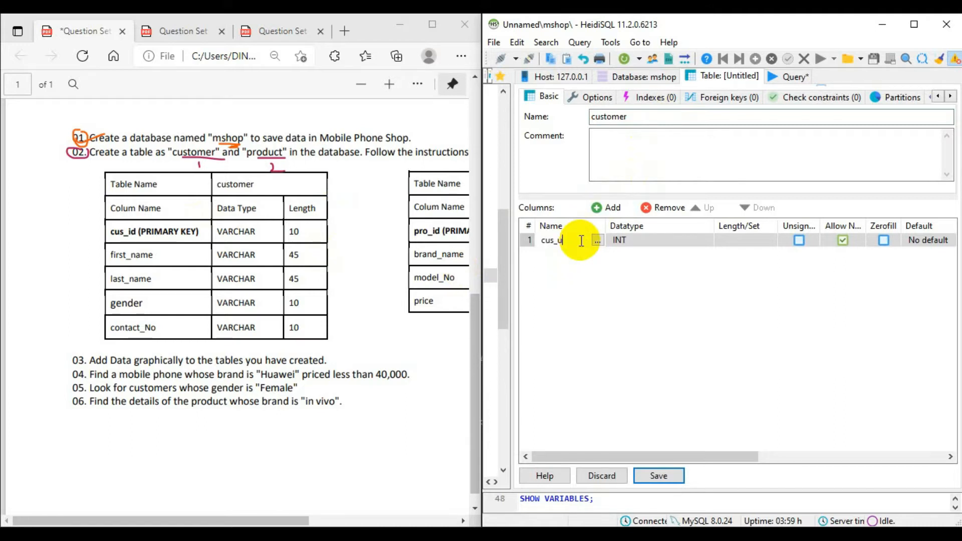
text(d)
key(Return)
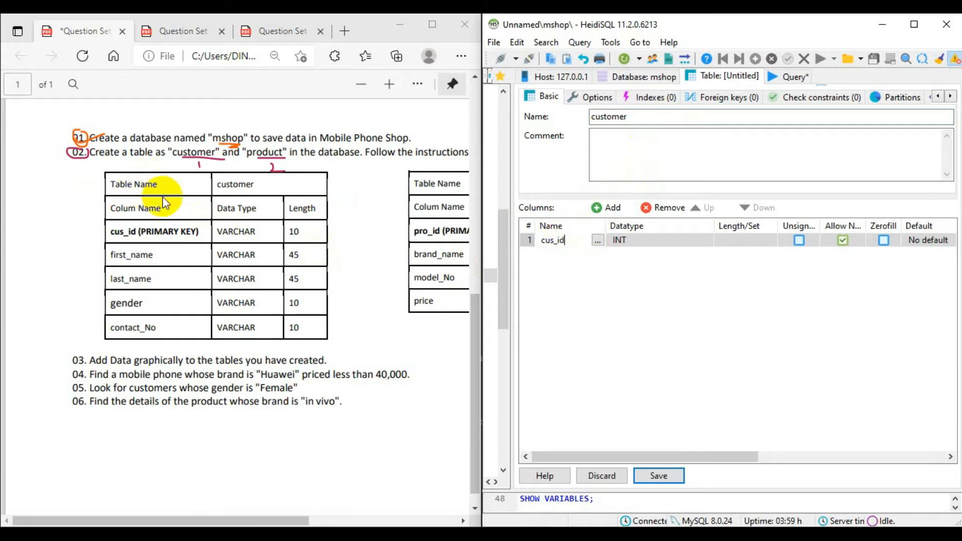
- Set the cus_id column's data type to VARCHAR with a length of 10
drag(217, 232, 245, 232)
click(684, 244)
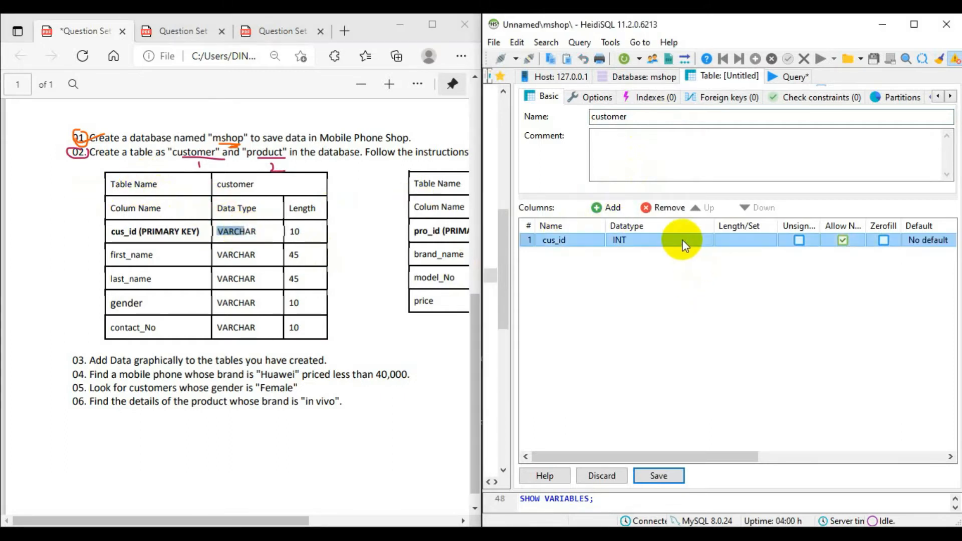
click(691, 241)
scroll(668, 367, down, 4)
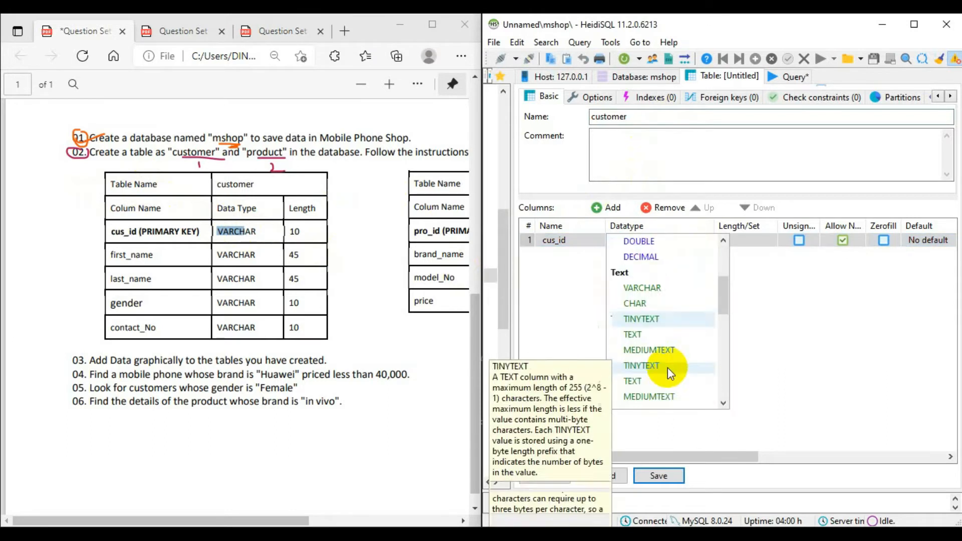
scroll(669, 352, up, 1)
click(665, 288)
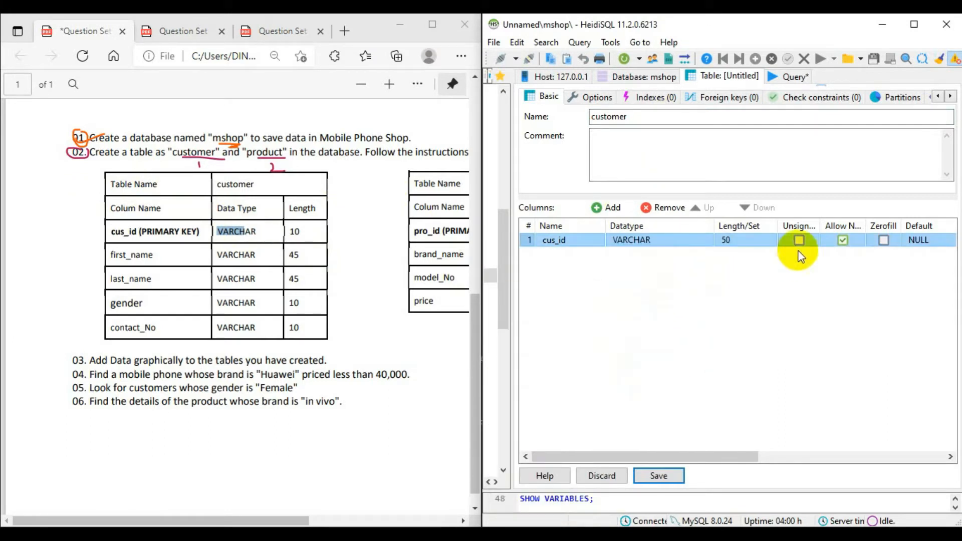
click(741, 240)
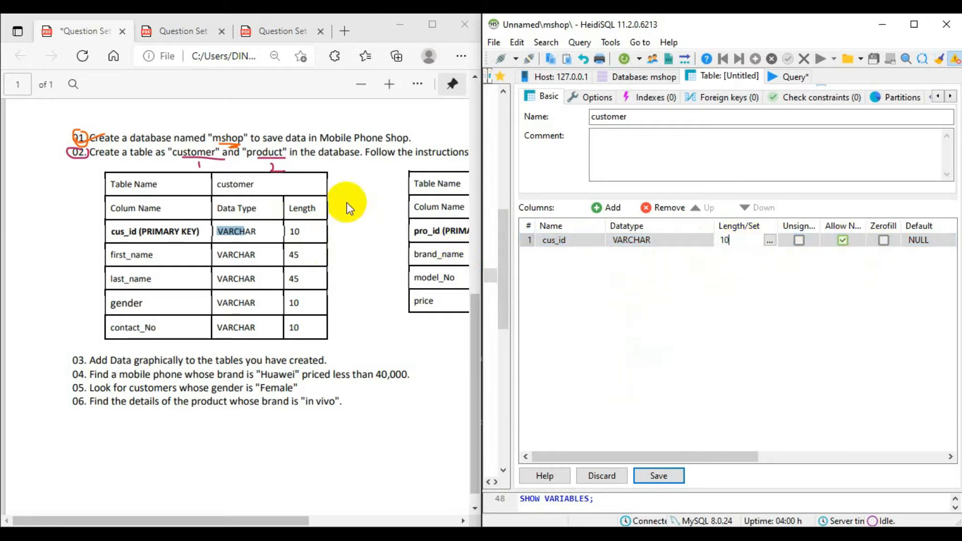
- Set the default of the cus_id column to no default value
drag(631, 454, 696, 460)
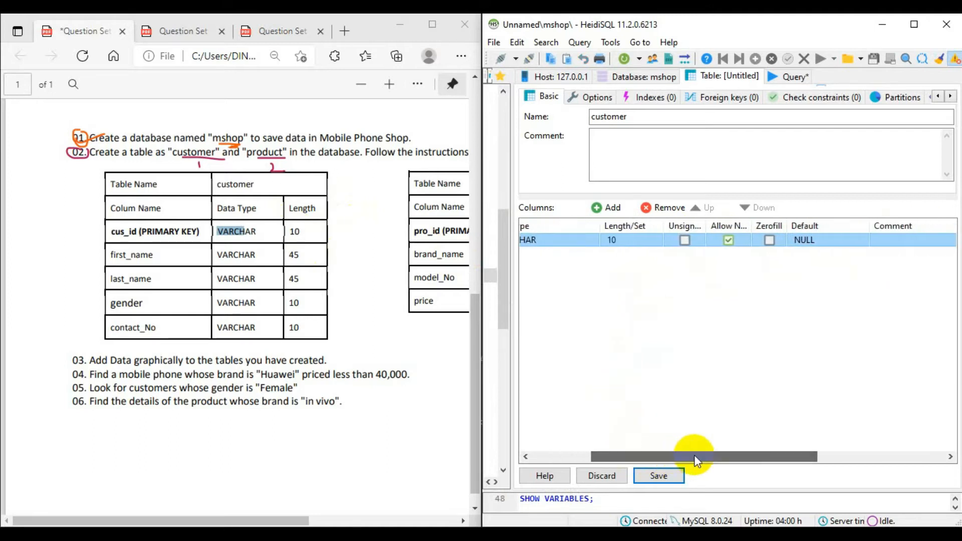
click(825, 239)
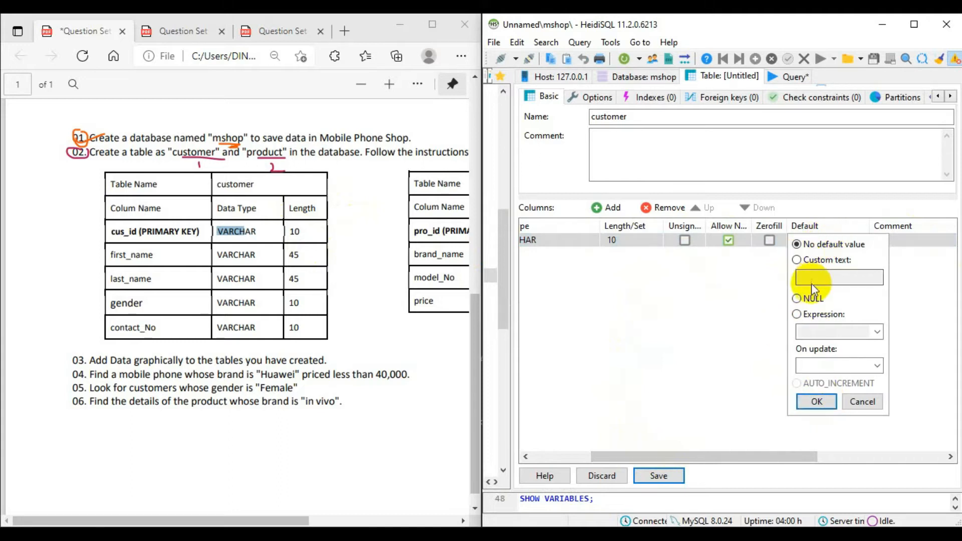
click(821, 402)
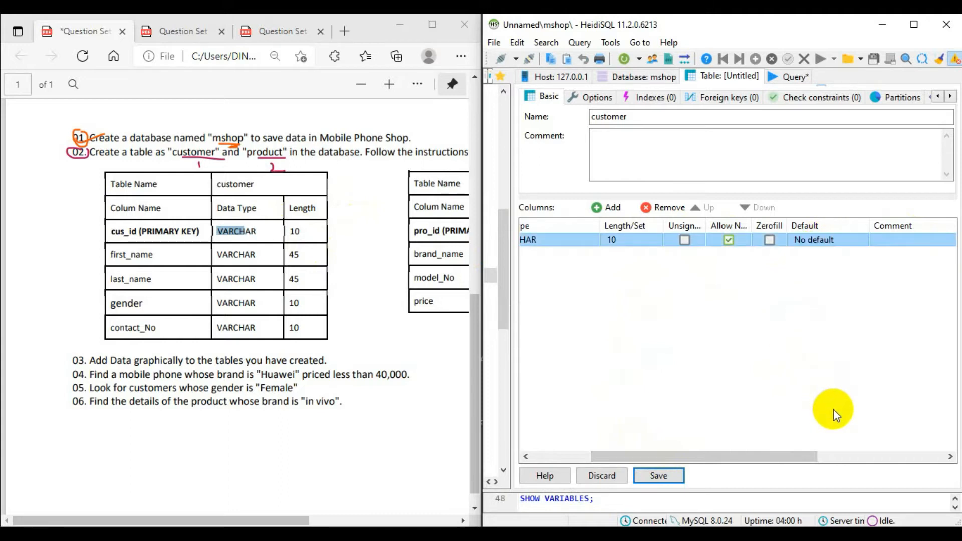
drag(751, 454, 682, 471)
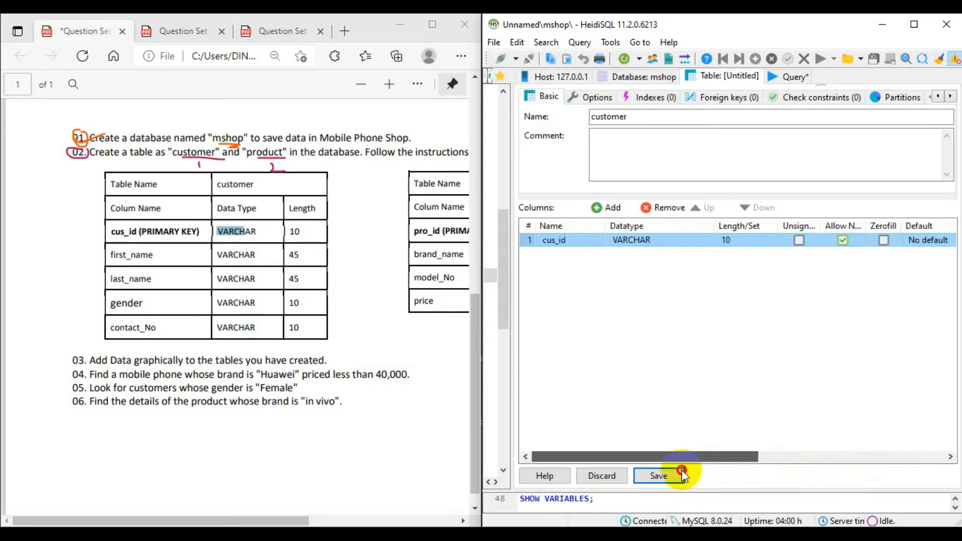
click(668, 473)
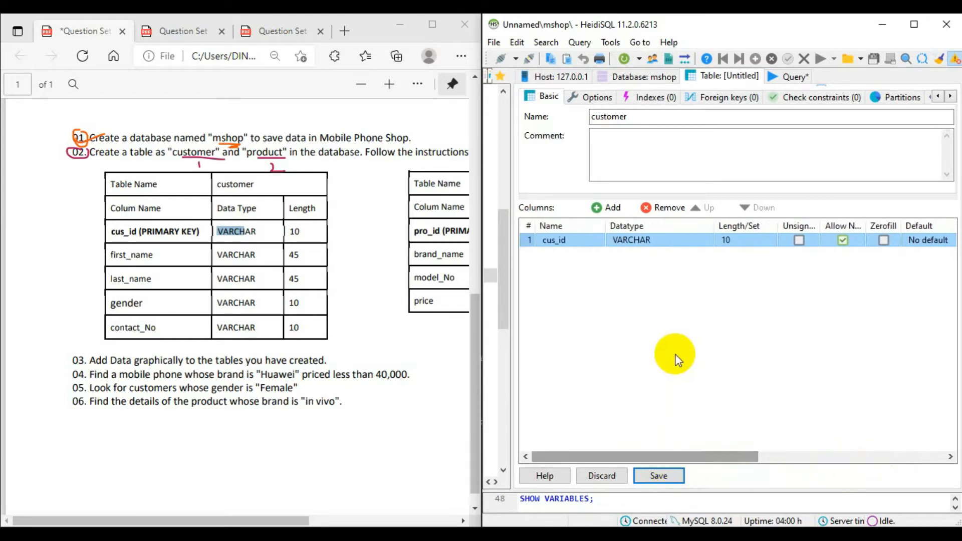
- Add a second column named first_name with a length of 45 to the customer table
click(610, 207)
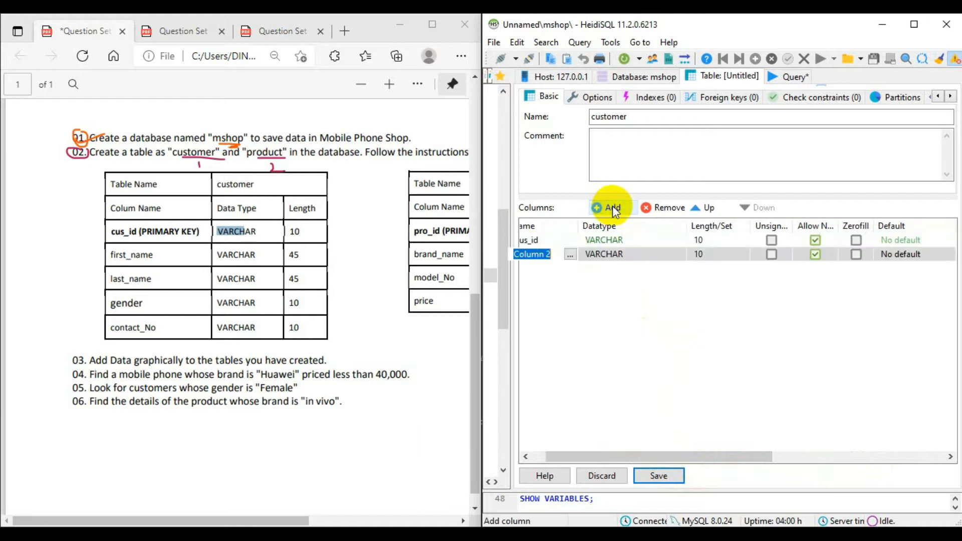
drag(689, 458, 622, 453)
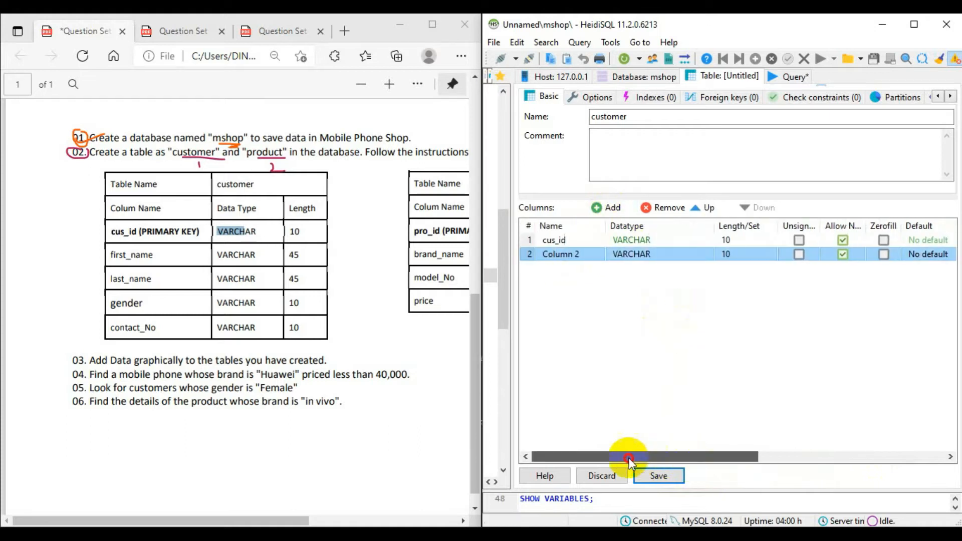
click(587, 254)
key(BackSpace)
key(BackSpace)
key(BackSpace)
key(BackSpace)
key(BackSpace)
key(BackSpace)
key(BackSpace)
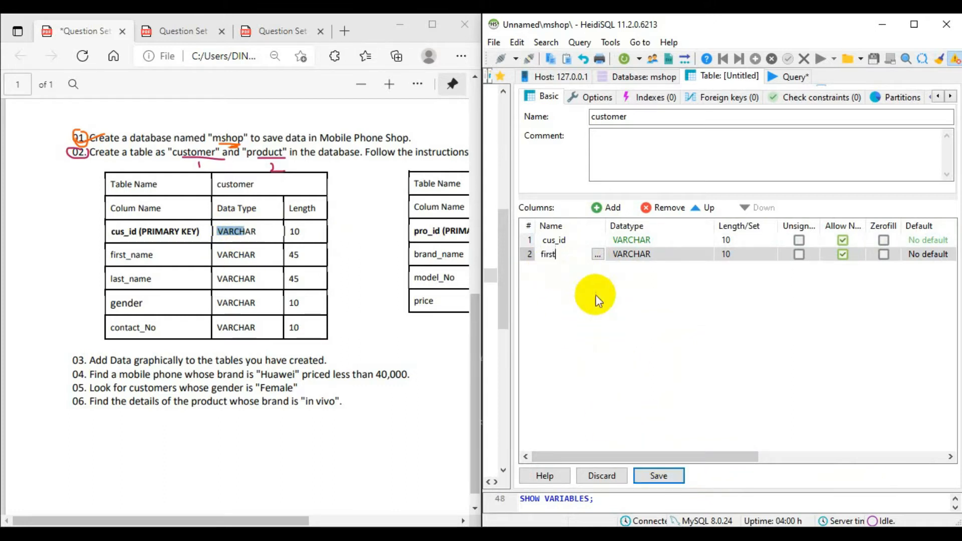
text(ame)
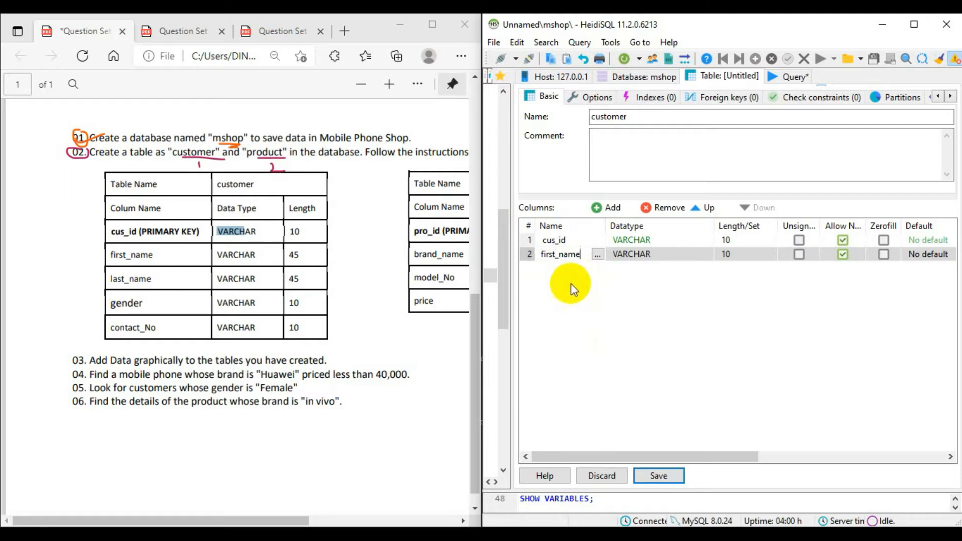
click(760, 255)
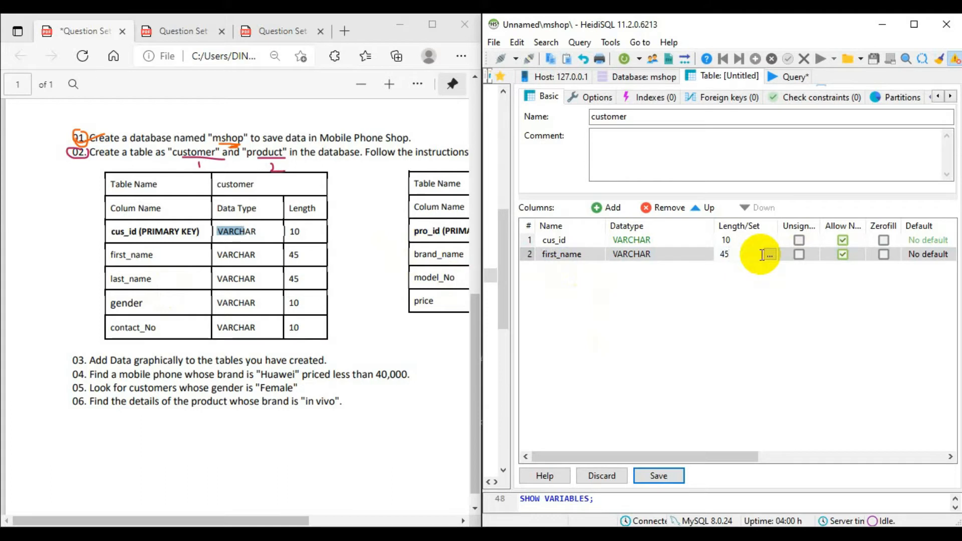
click(732, 300)
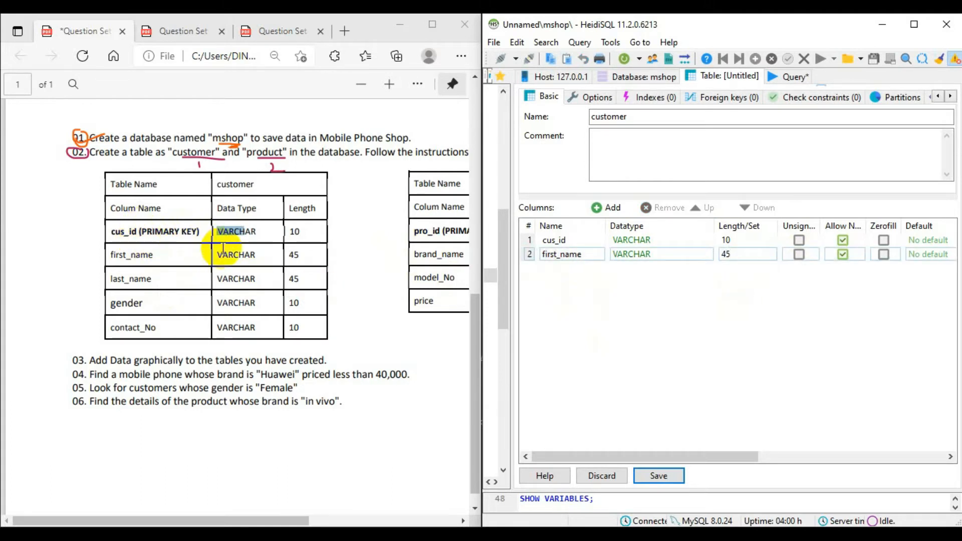
- Create a primary key index on the cus_id column
click(561, 241)
right_click(560, 241)
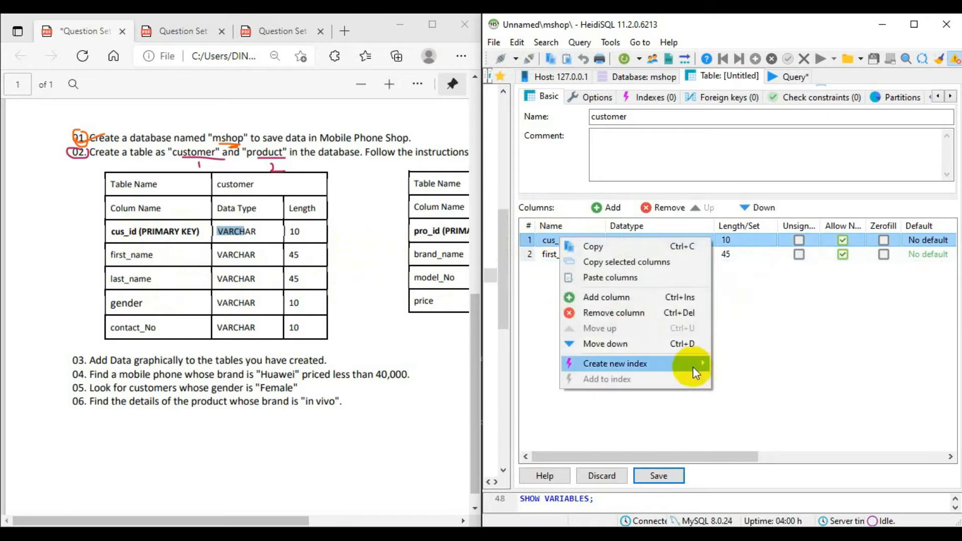
mouse_move(705, 365)
click(794, 365)
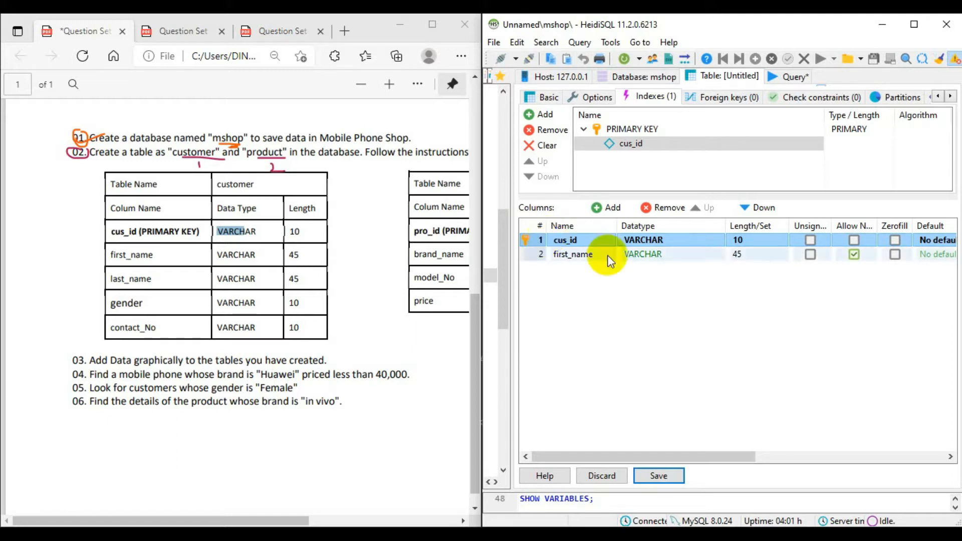
- Add a third column named last_name below first_name
double_click(576, 254)
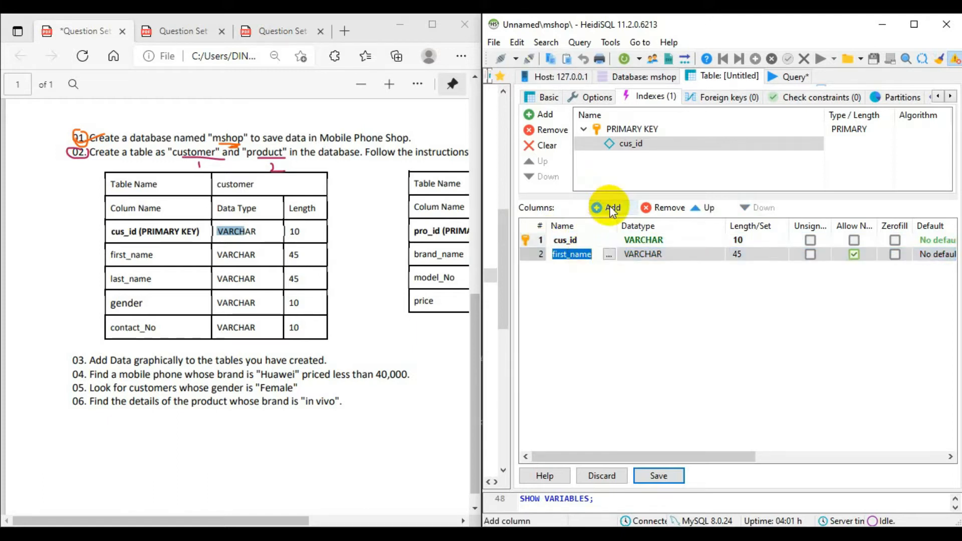
click(605, 207)
text(last_name)
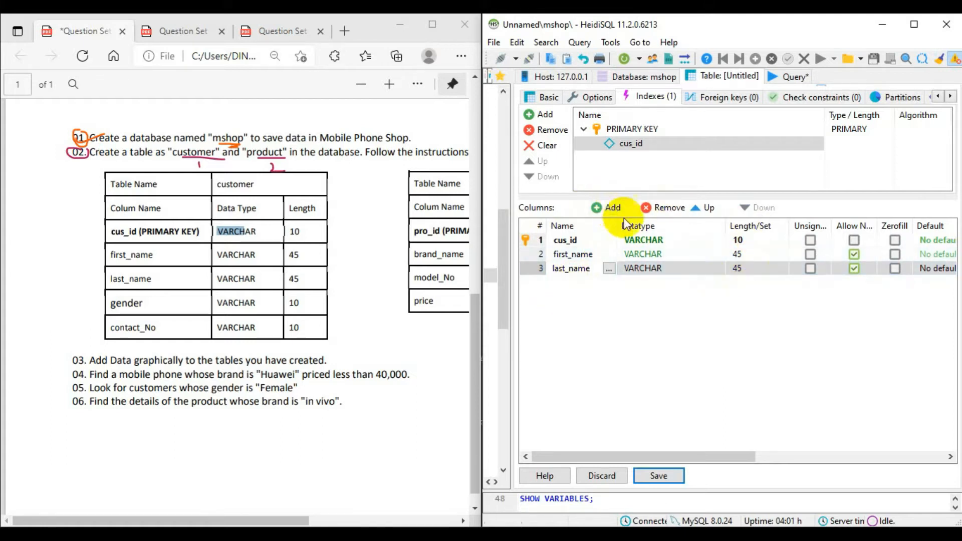
- Add a fourth column named gender and set its length to 10
click(608, 208)
text(gender)
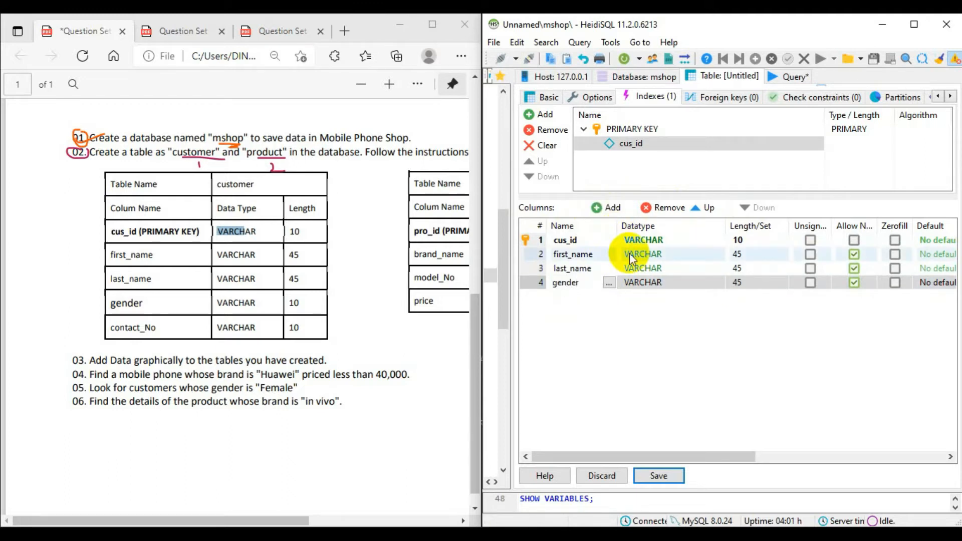
click(661, 282)
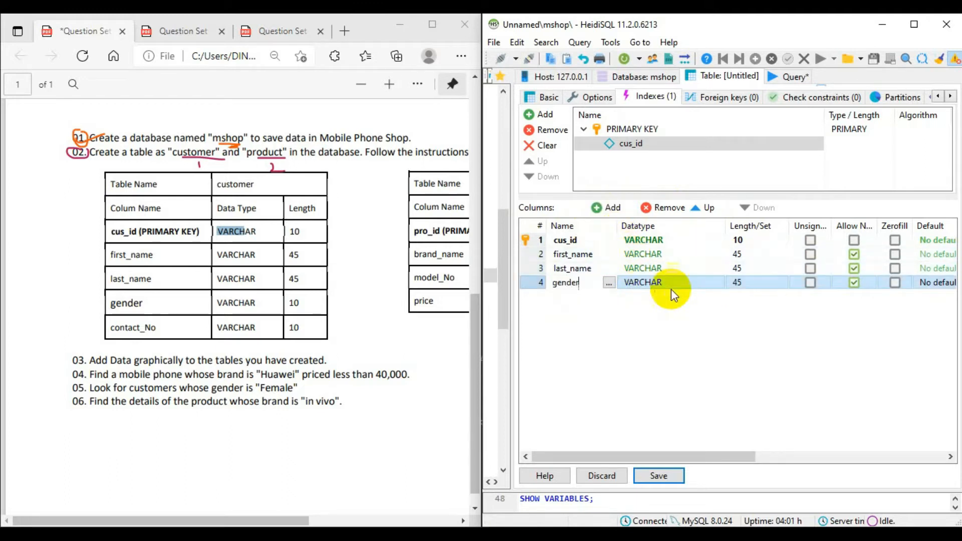
click(739, 282)
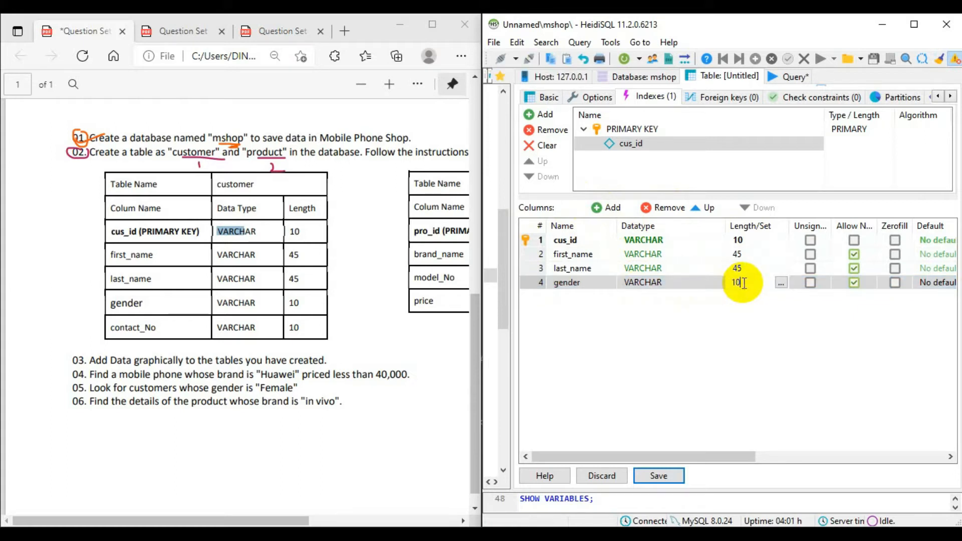
- Add a fifth column named contact_no to the customer table and save the table
click(610, 207)
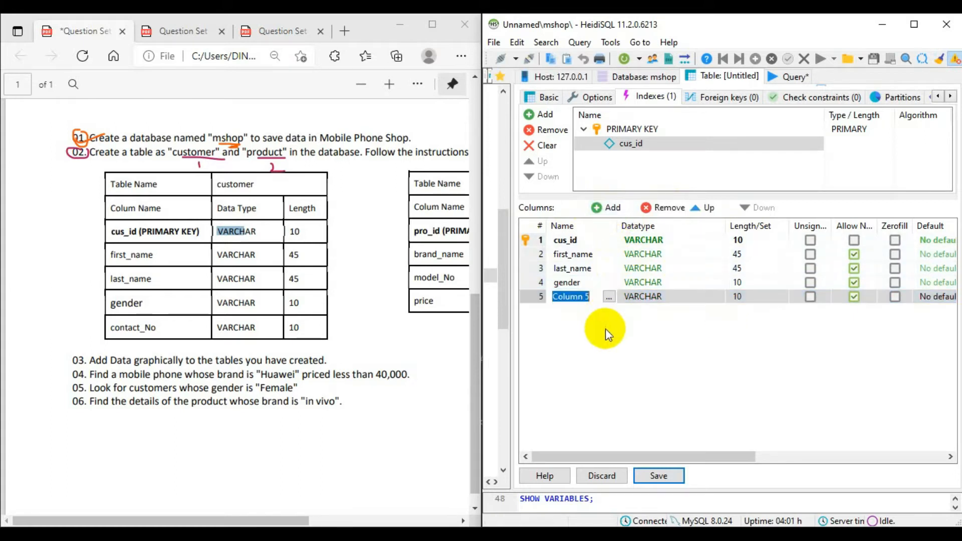
text(contact)
text(_no)
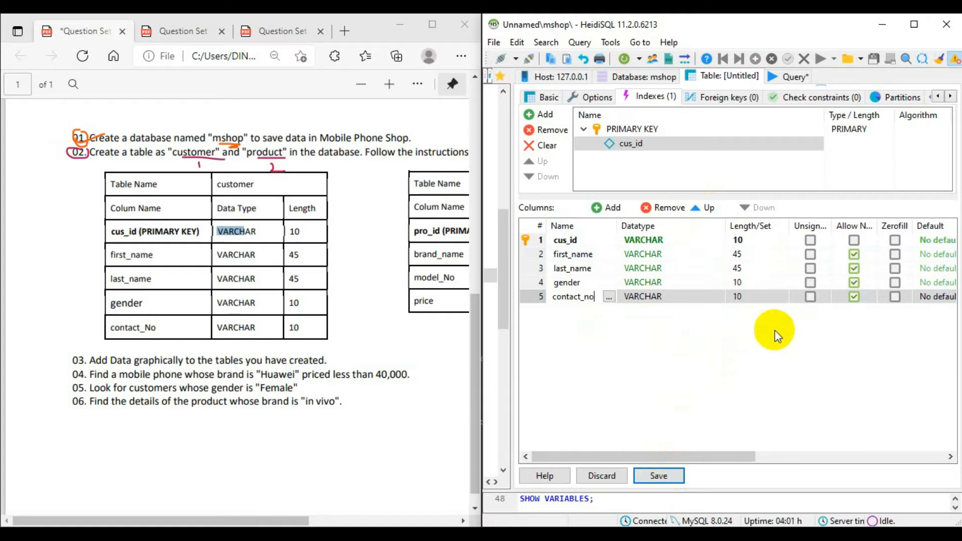
click(659, 476)
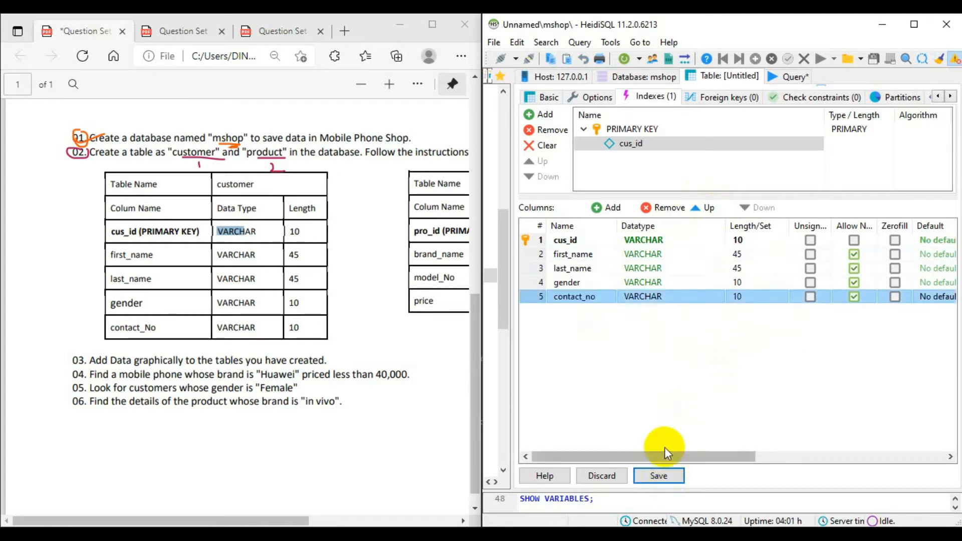
click(654, 472)
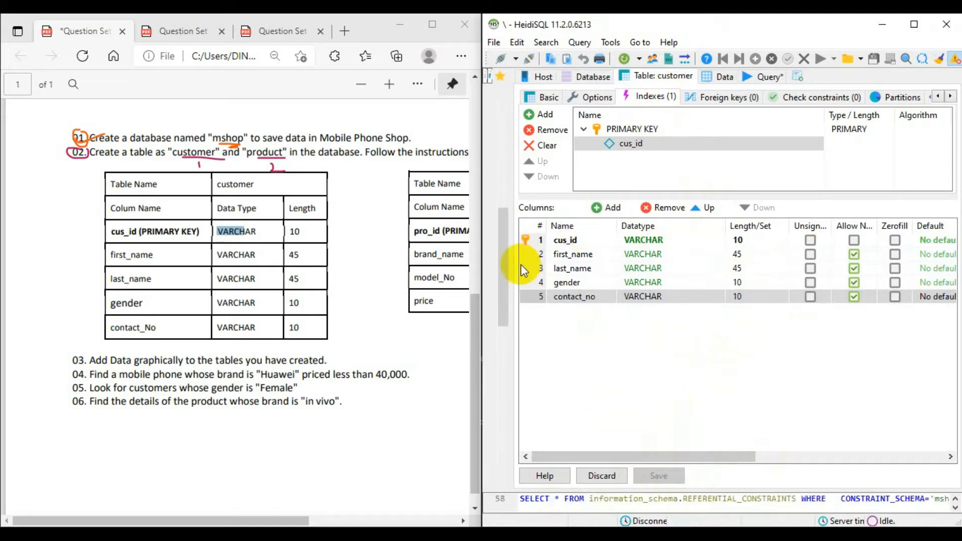
- Examine the saved customer table's data grid and its column headings under the mshop database
drag(511, 263, 697, 259)
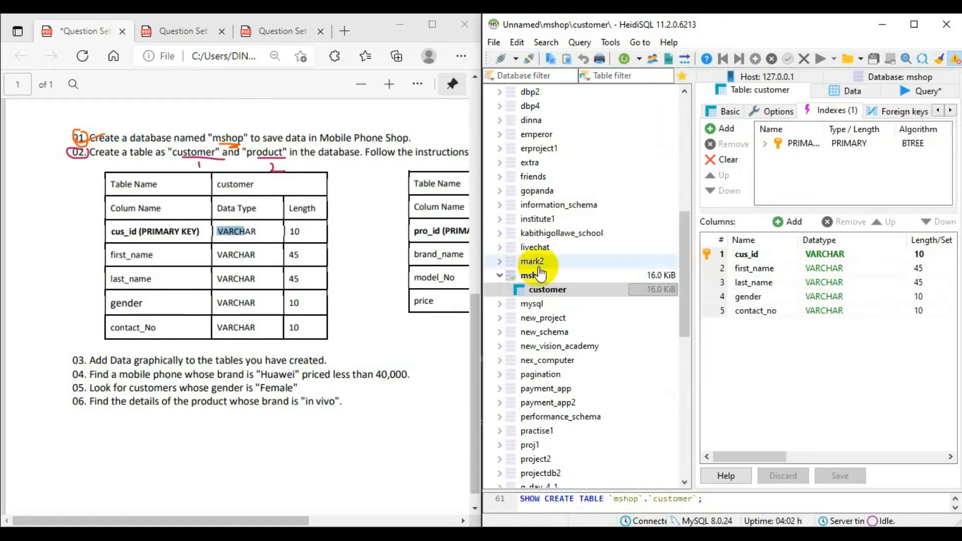
click(560, 294)
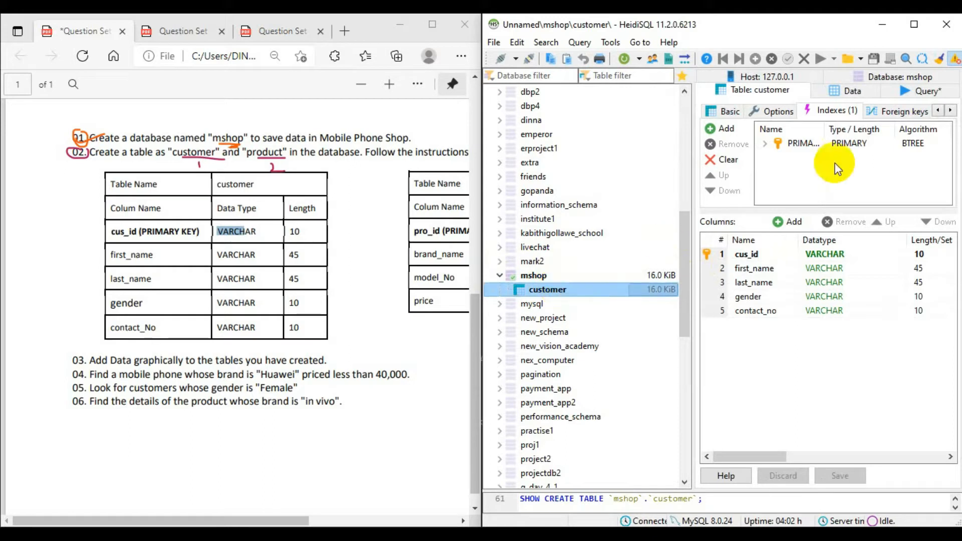
click(857, 93)
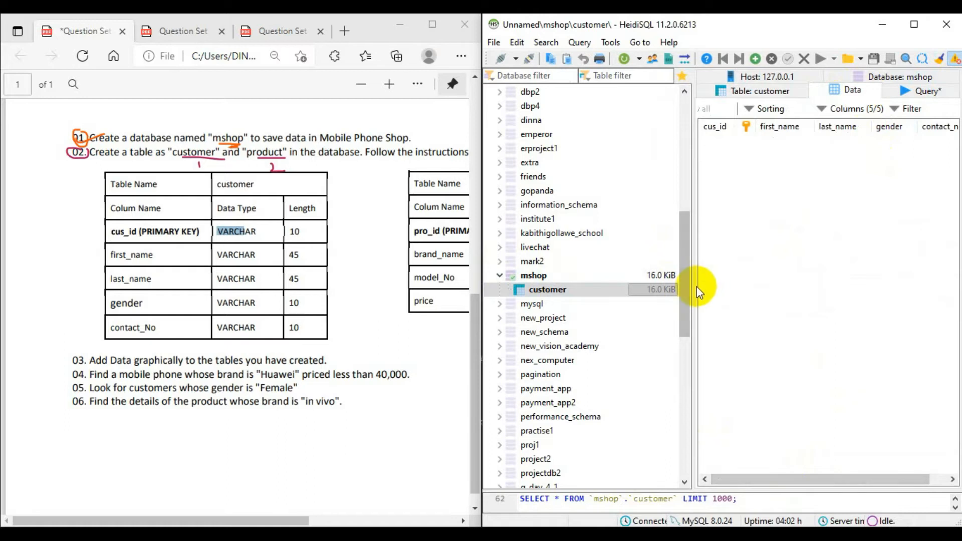
drag(692, 294, 585, 300)
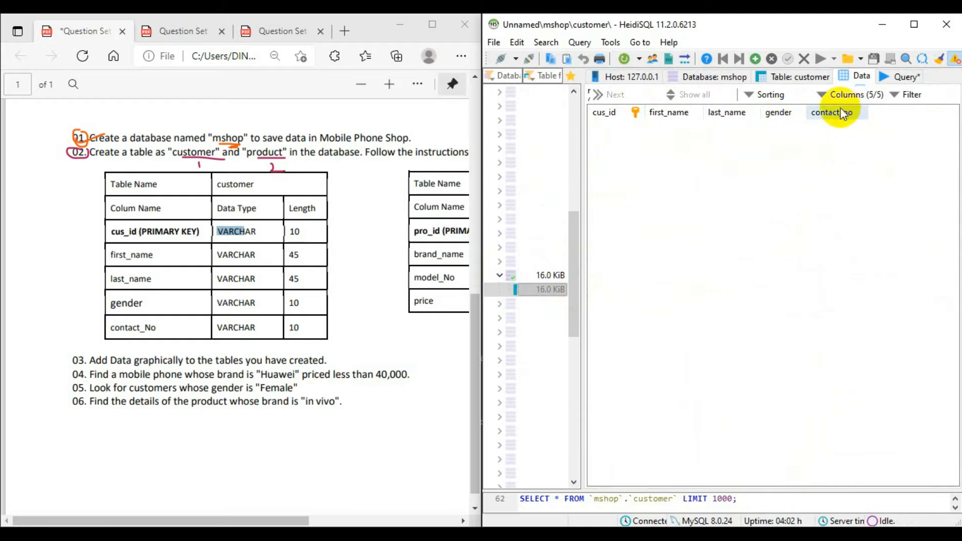
drag(584, 296, 692, 297)
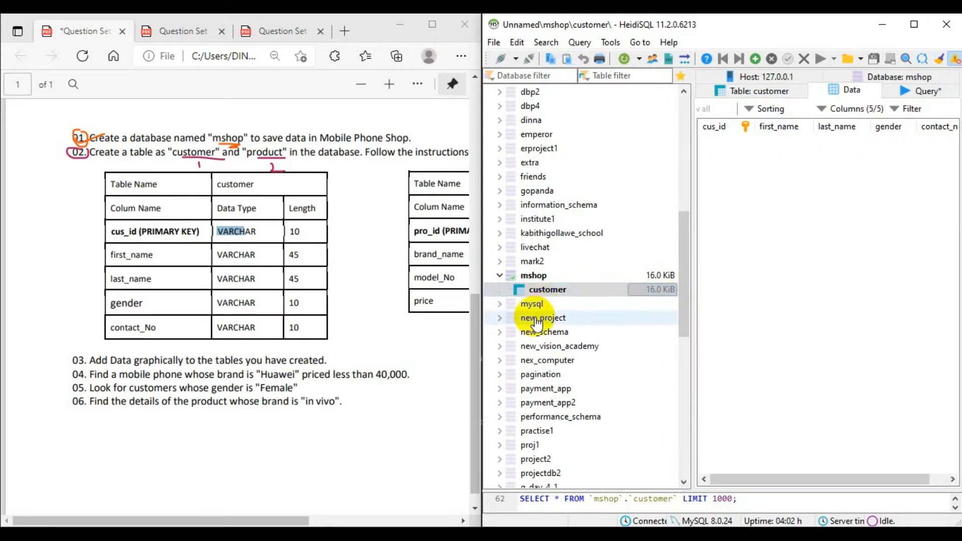
- Create a new table named product in the mshop database
click(562, 275)
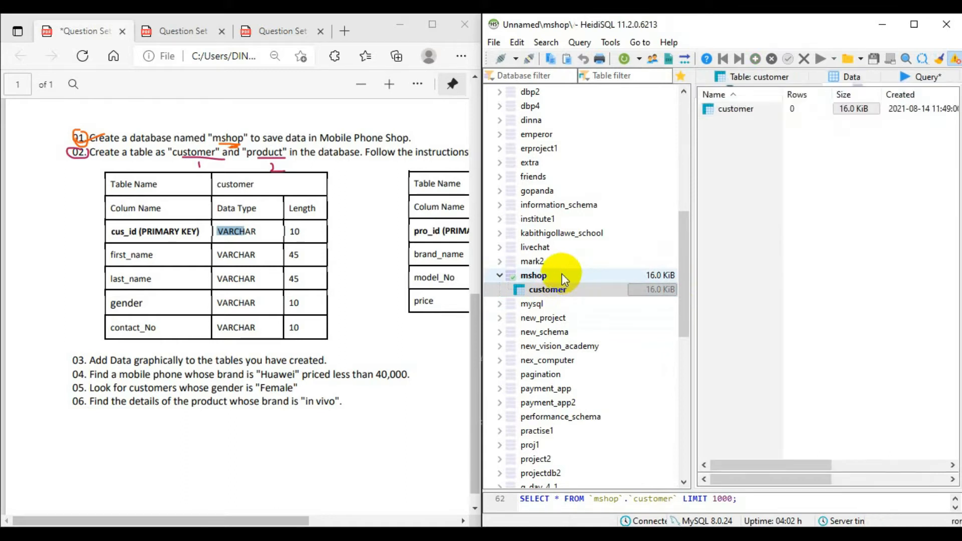
right_click(562, 275)
mouse_move(639, 324)
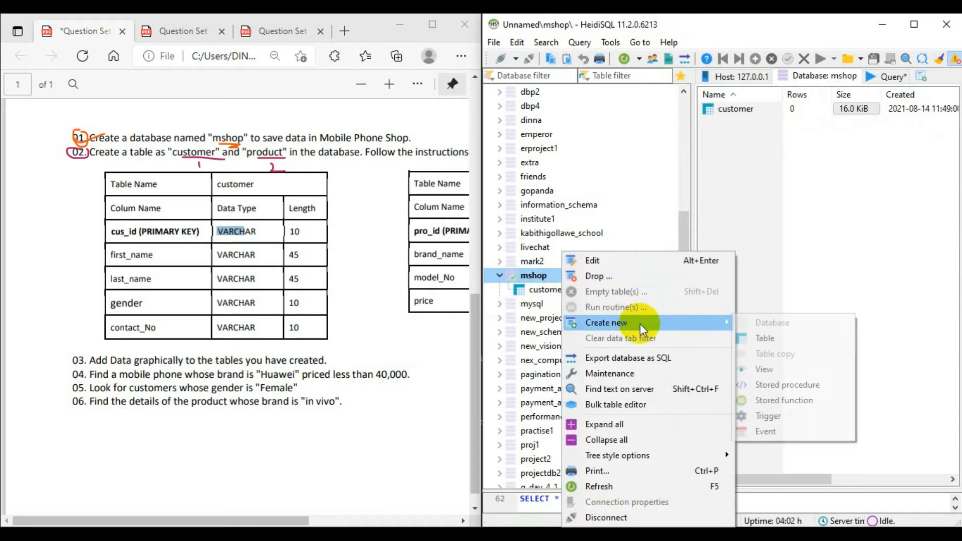
click(771, 337)
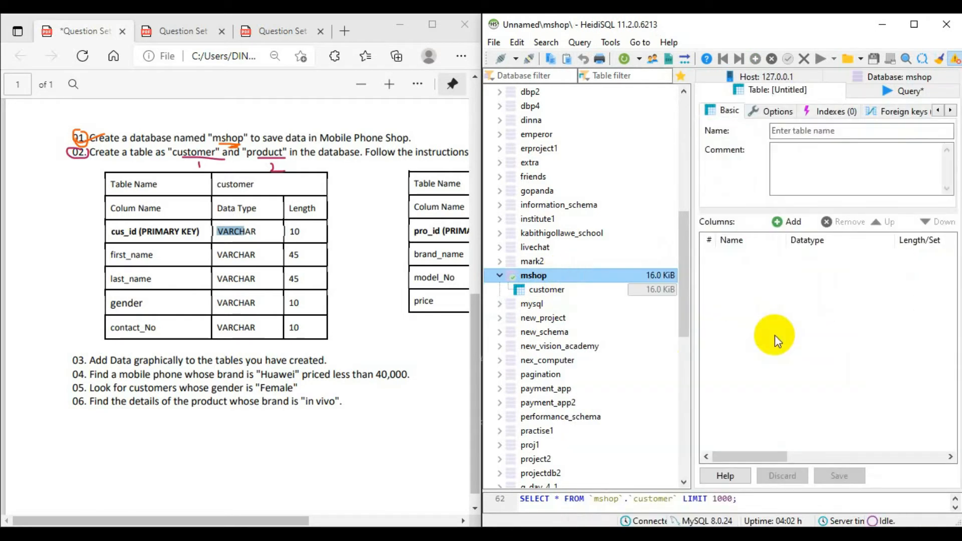
click(842, 131)
text(propd)
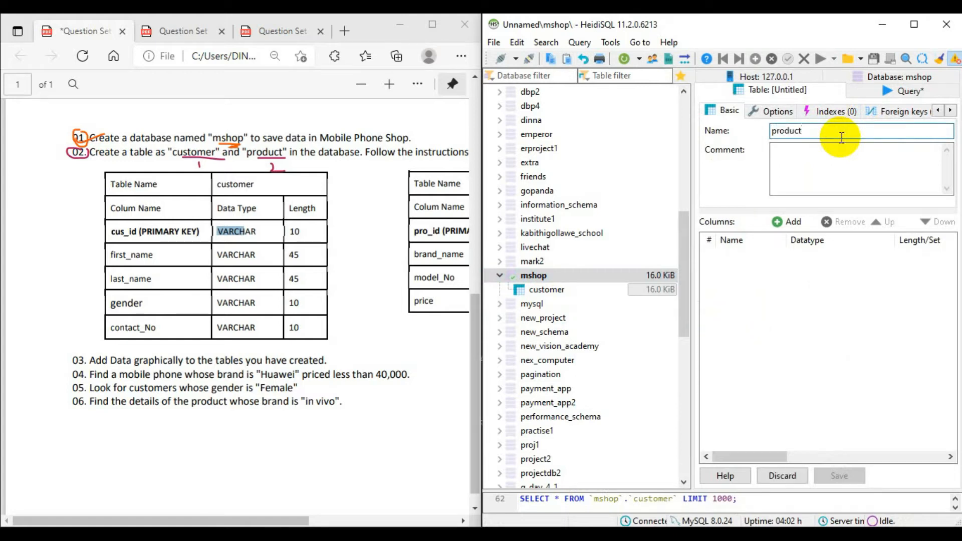
- Add a first column named pro_id to the product table, following the product layout in the PDF
click(787, 221)
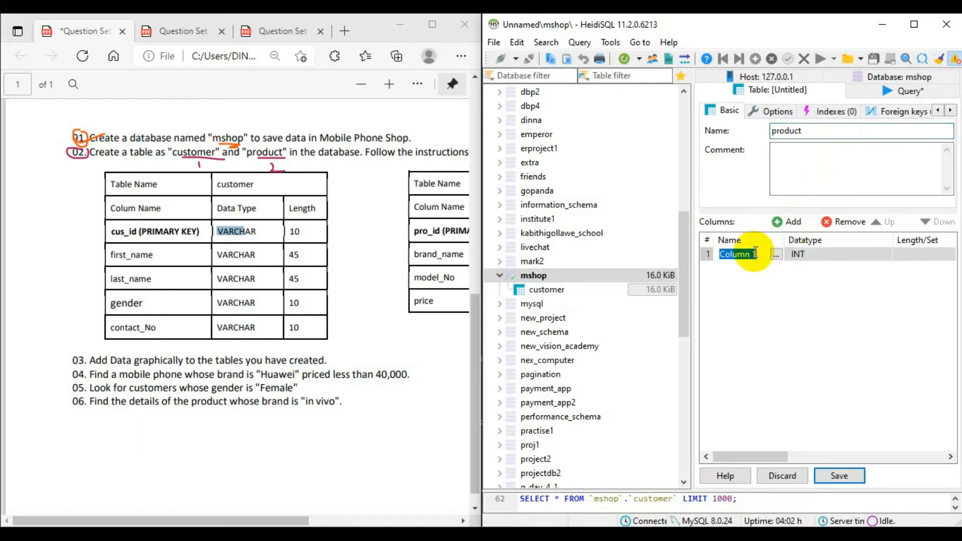
click(199, 521)
drag(199, 521, 347, 521)
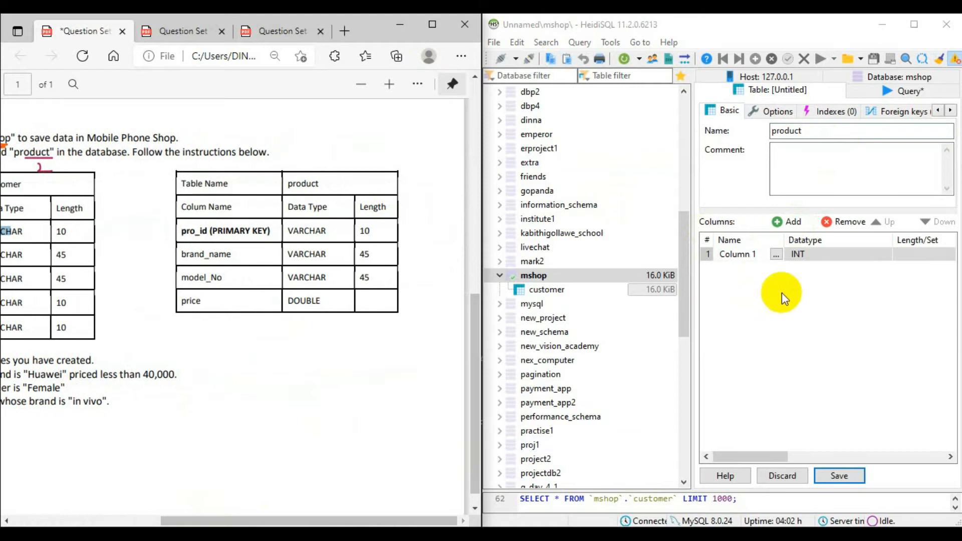
double_click(762, 255)
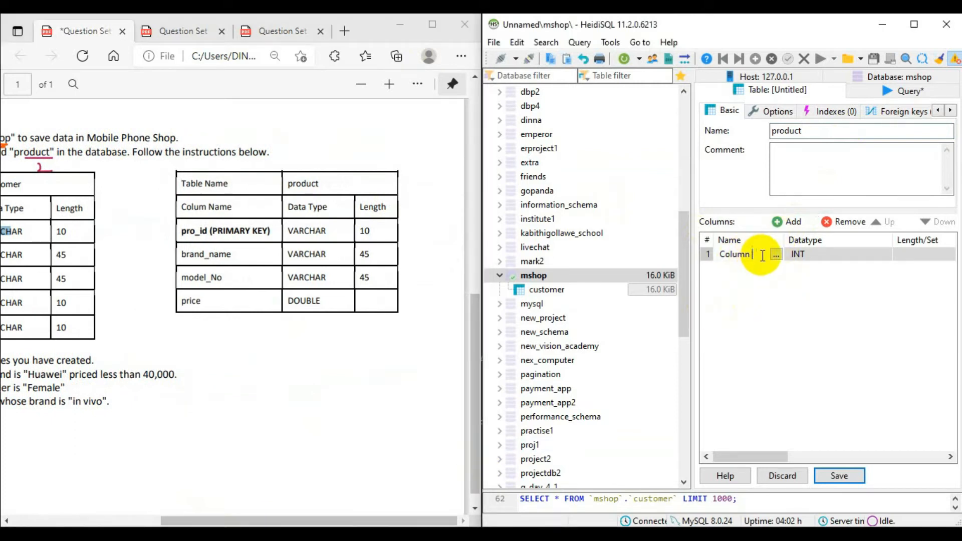
key(BackSpace)
key(BackSpace)
key(BackSpace)
key(BackSpace)
key(BackSpace)
key(BackSpace)
text(pro_id)
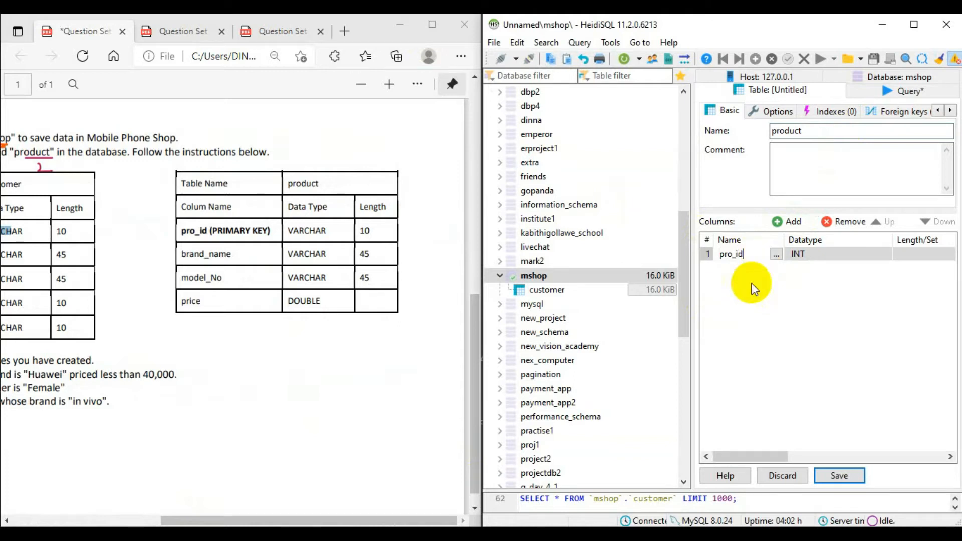
click(825, 350)
- Create a primary key index on the pro_id column
click(760, 255)
right_click(760, 255)
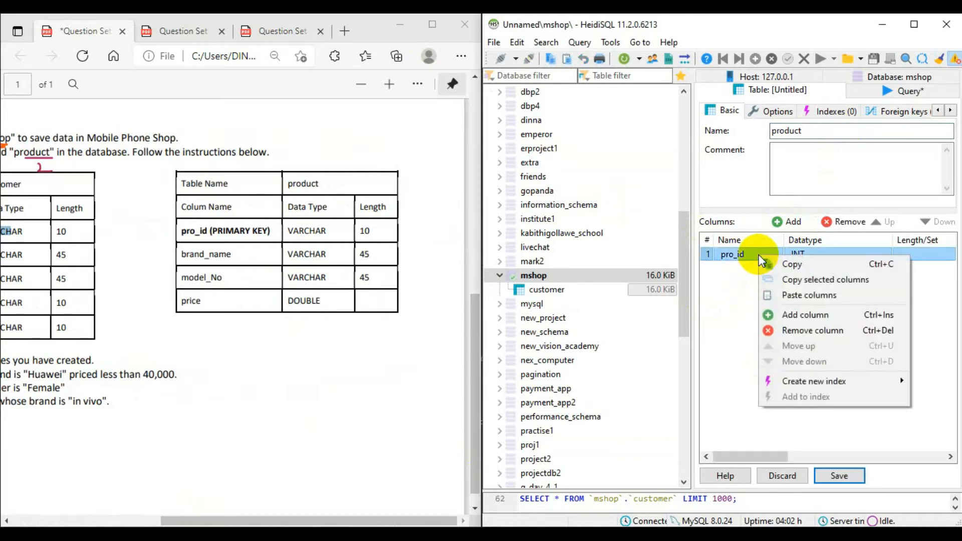
mouse_move(844, 380)
click(704, 381)
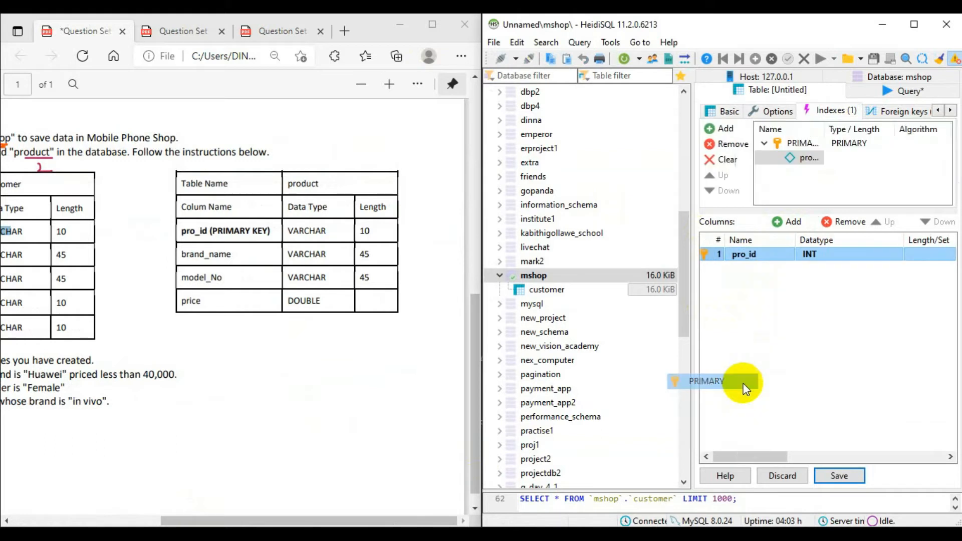
- Set the pro_id column's default to no default value
drag(770, 456, 867, 456)
click(806, 256)
click(909, 318)
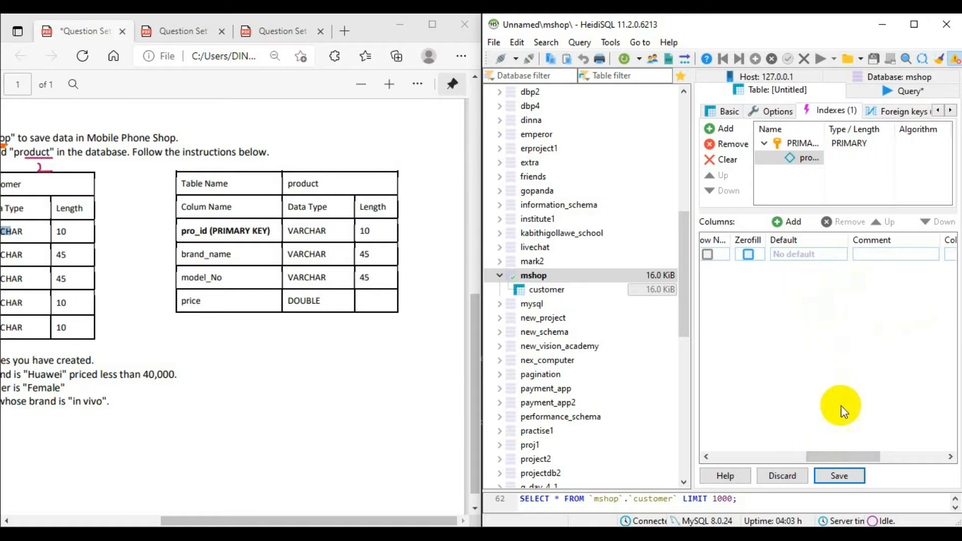
click(793, 256)
click(793, 255)
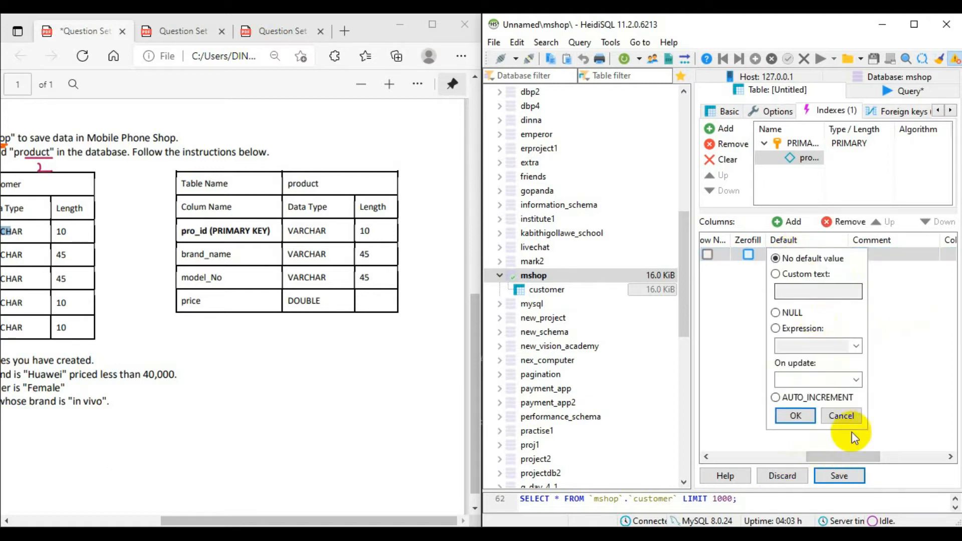
click(795, 416)
drag(837, 457, 712, 457)
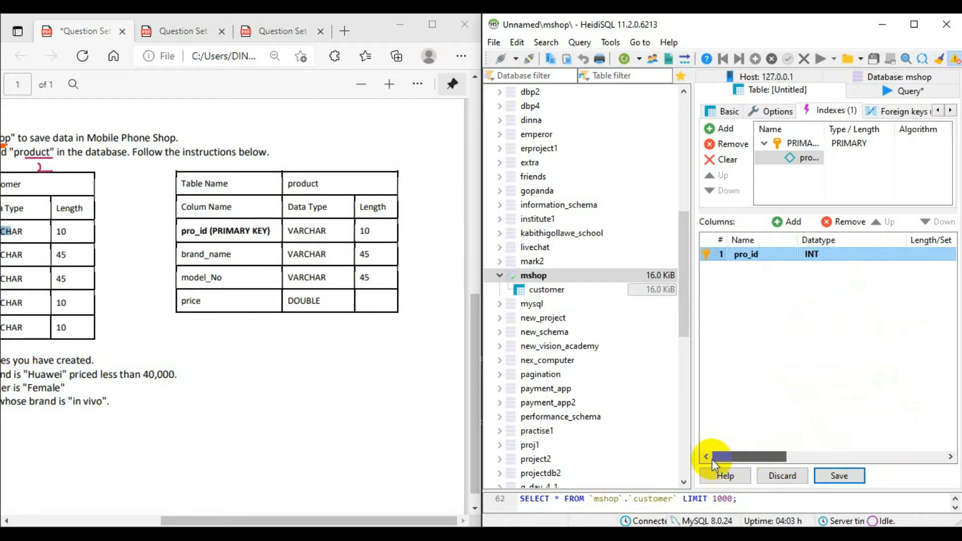
- Add a second column named brand_id to the product table
click(790, 222)
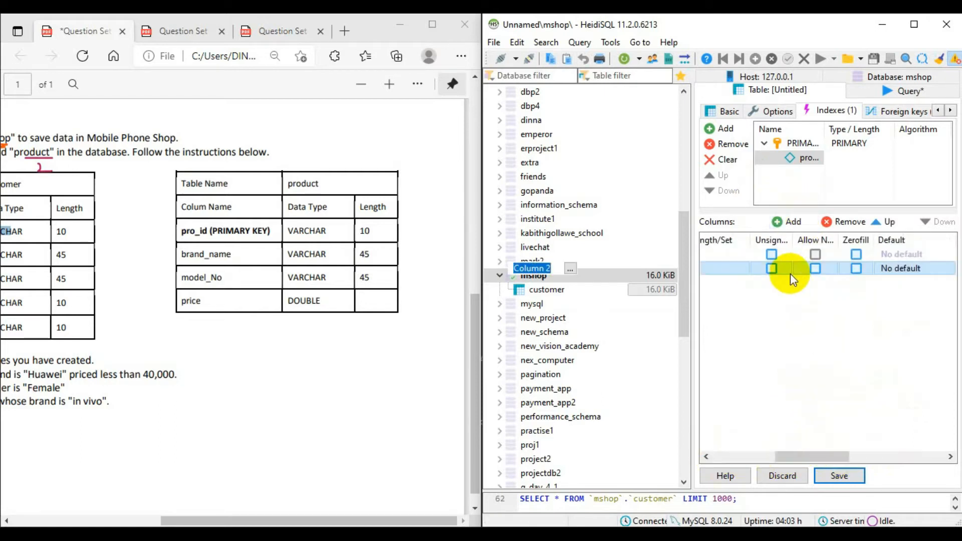
text(brand_id)
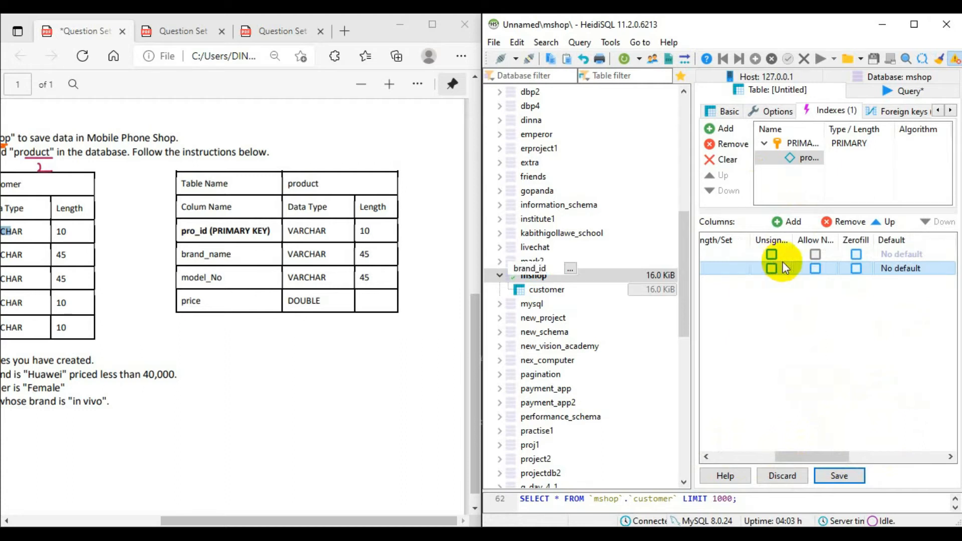
click(809, 308)
drag(802, 456, 733, 456)
click(788, 268)
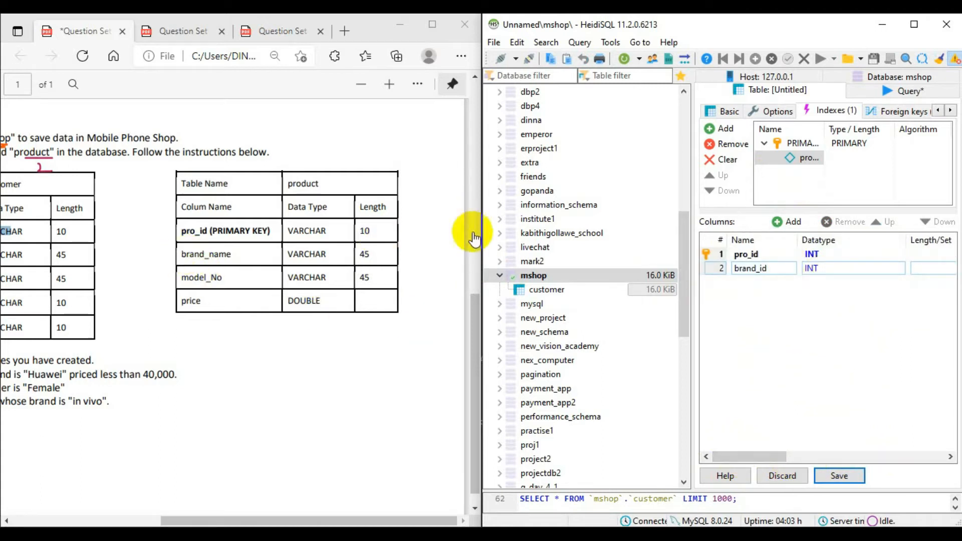
- Widen the table editor and rename the second column as brand_name
drag(692, 273, 521, 273)
click(603, 255)
click(603, 255)
click(606, 253)
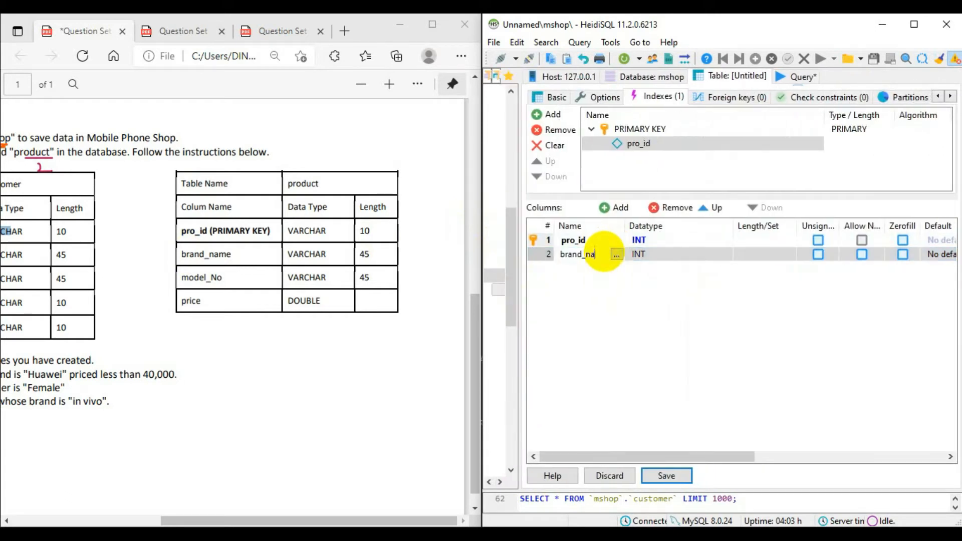
- Set the brand_name column's datatype to VARCHAR with a length of 45
click(656, 254)
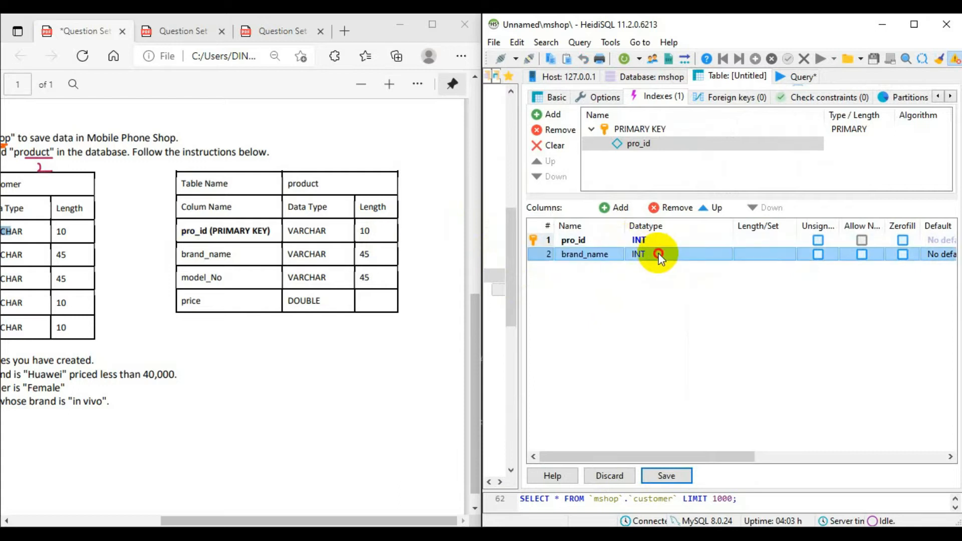
click(667, 251)
click(671, 254)
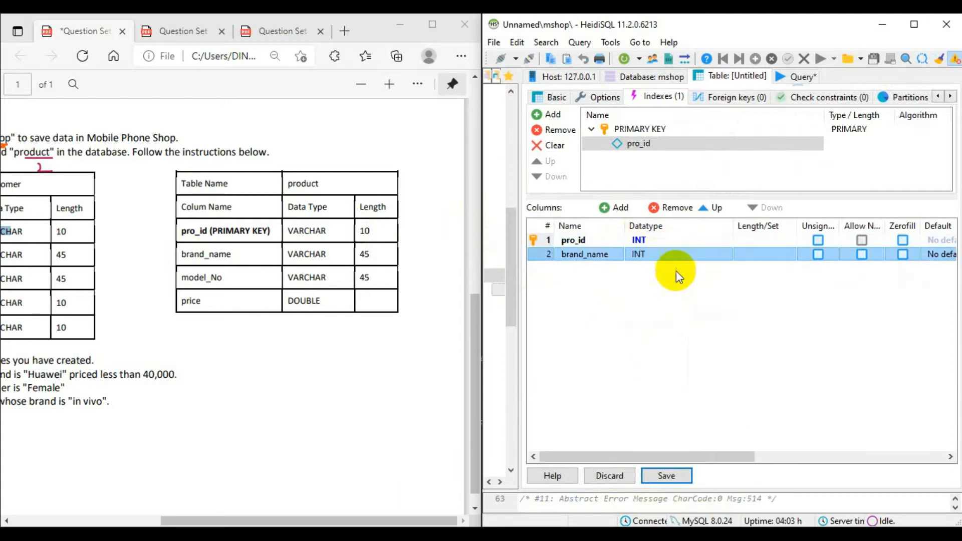
click(681, 257)
scroll(700, 344, down, 3)
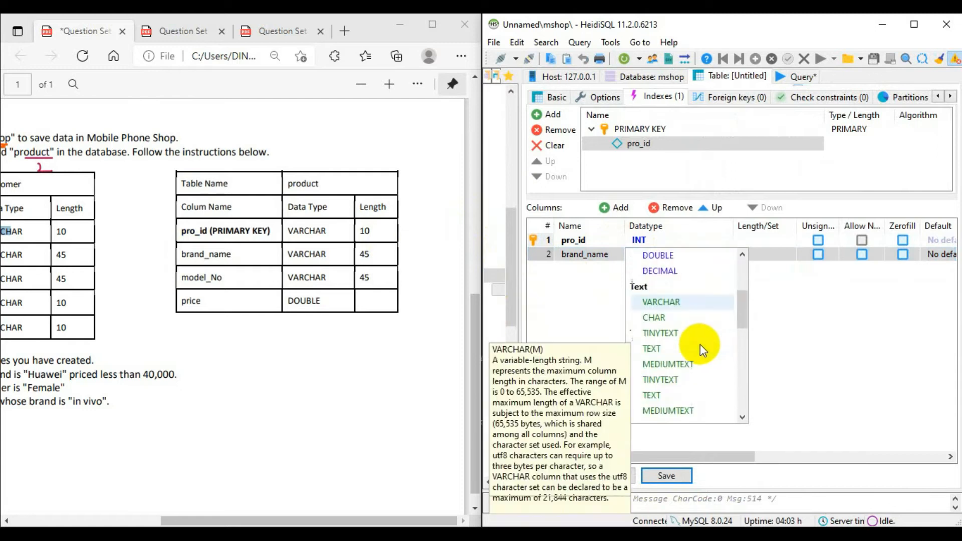
click(690, 303)
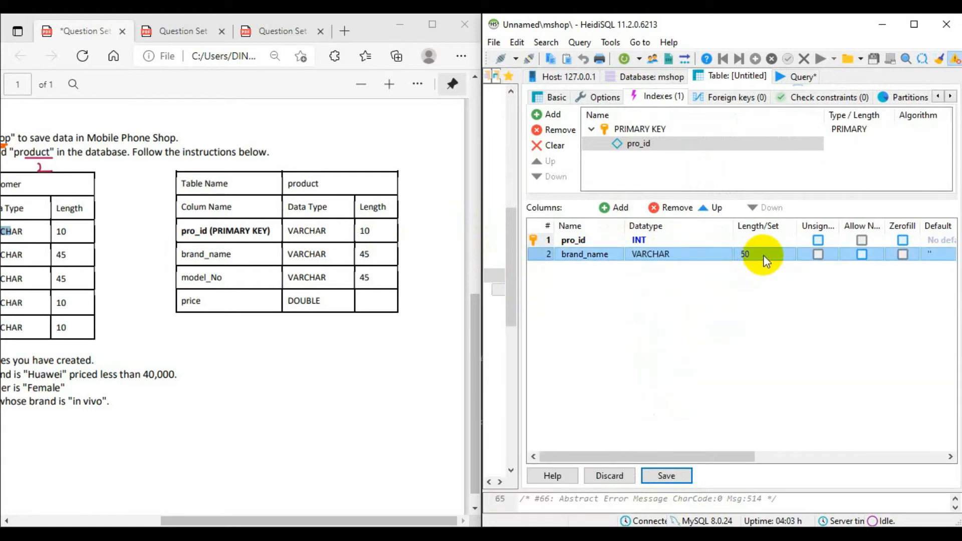
click(764, 258)
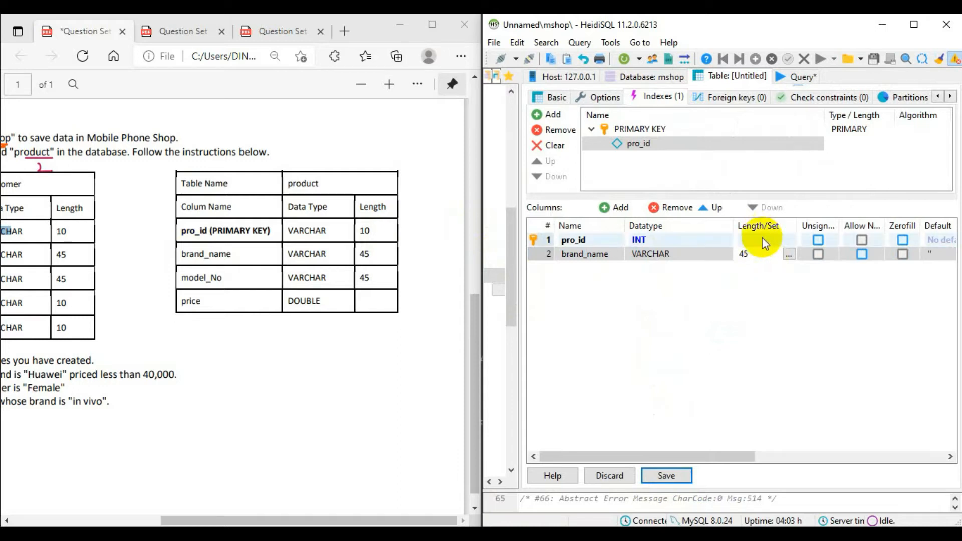
- Set the length of the pro_id column to 10
click(763, 241)
click(762, 241)
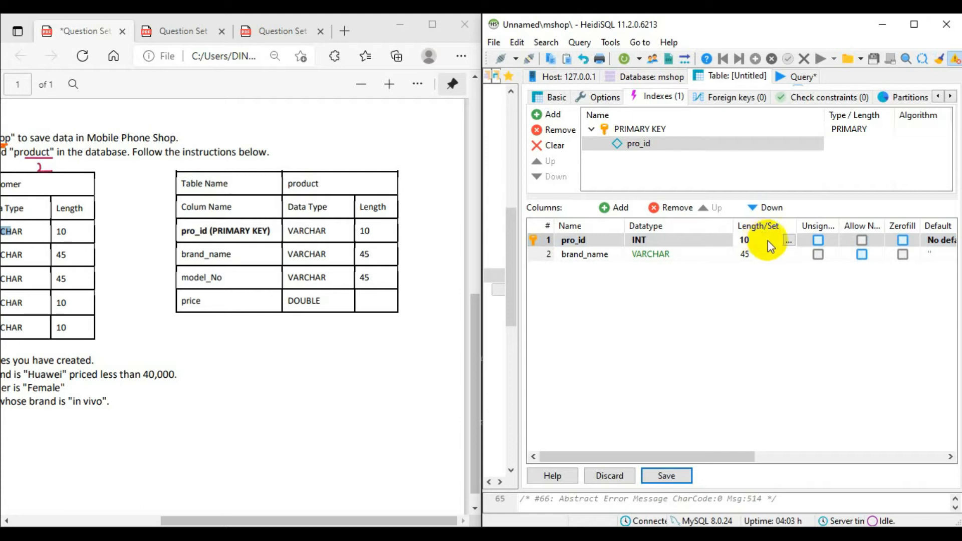
click(823, 284)
- Add a third column named model_no below brand_name in the product table
double_click(595, 255)
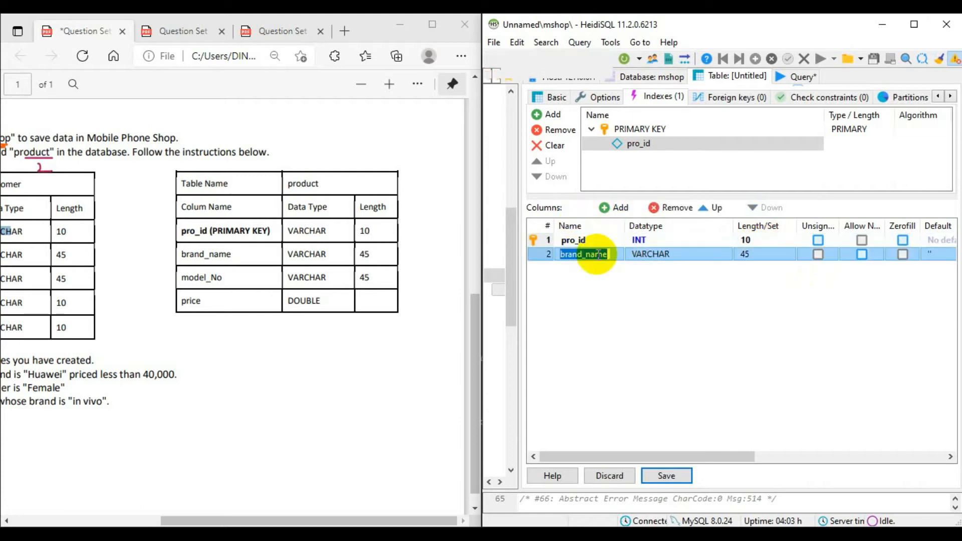
click(615, 209)
text(model_no)
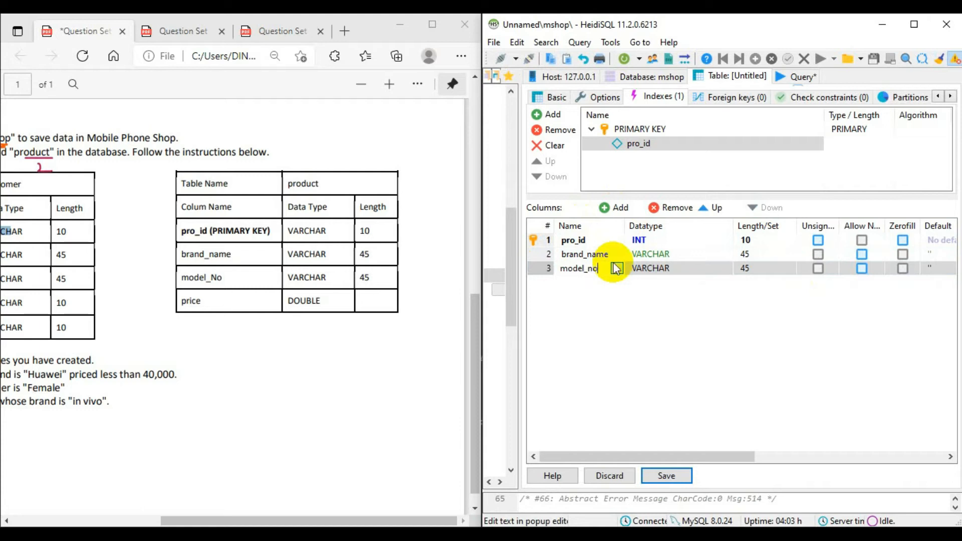
click(723, 317)
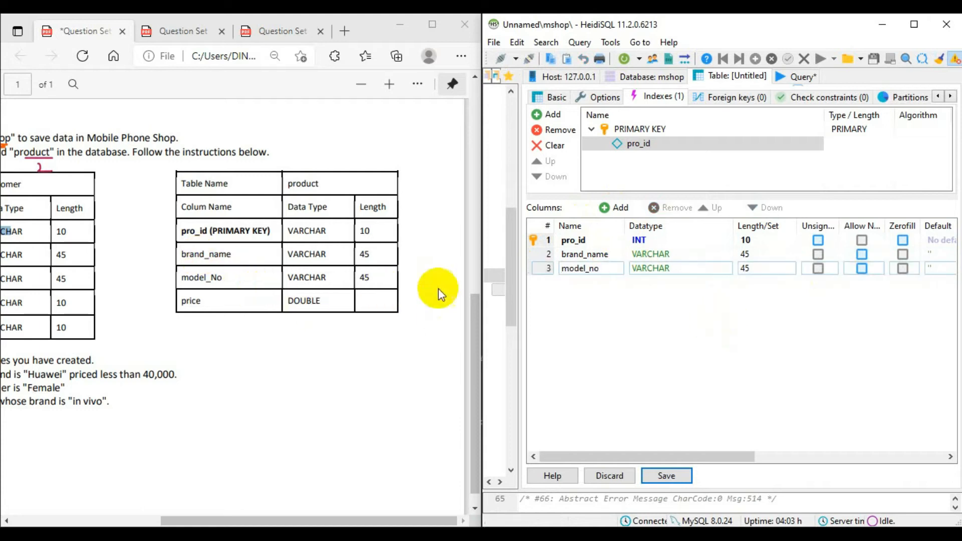
- Add a fourth column named price to the product table and set its datatype to DOUBLE
click(618, 208)
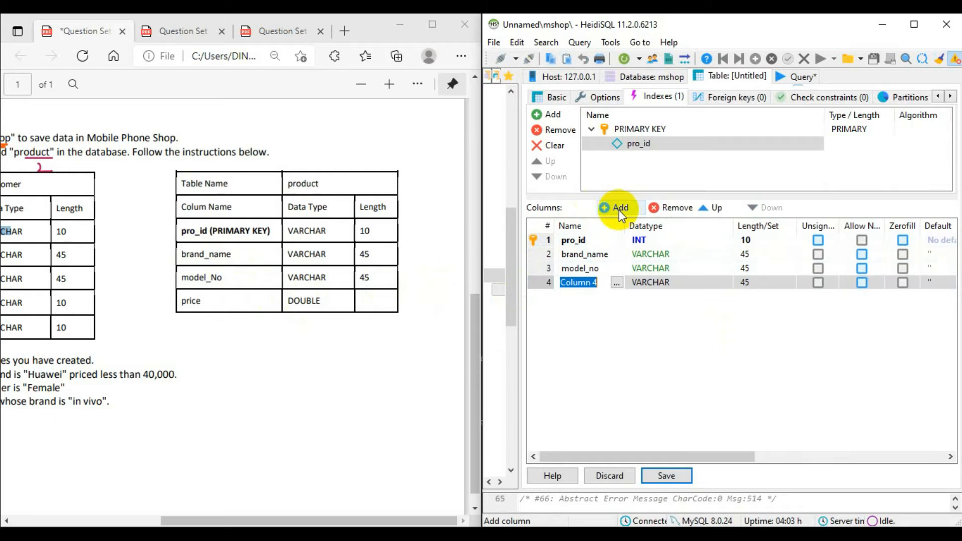
text(price)
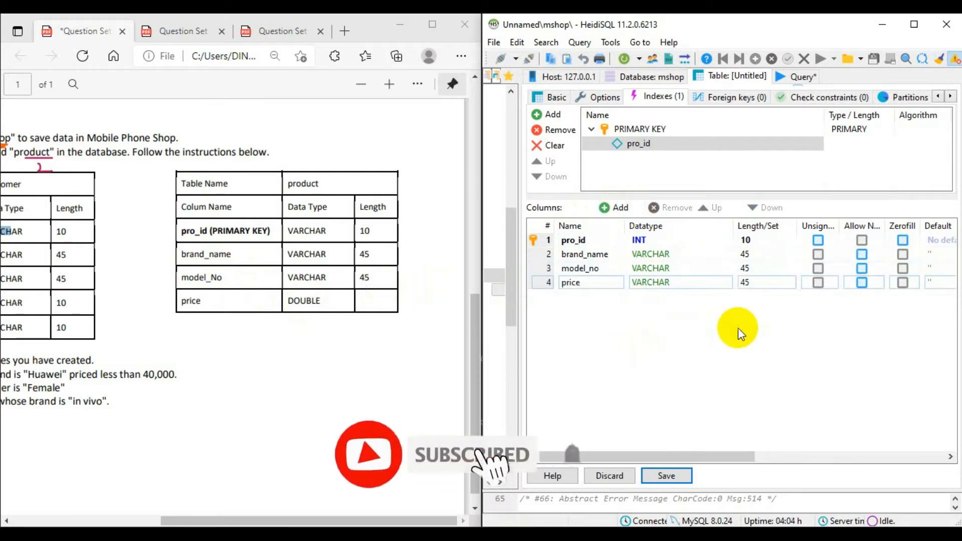
click(707, 286)
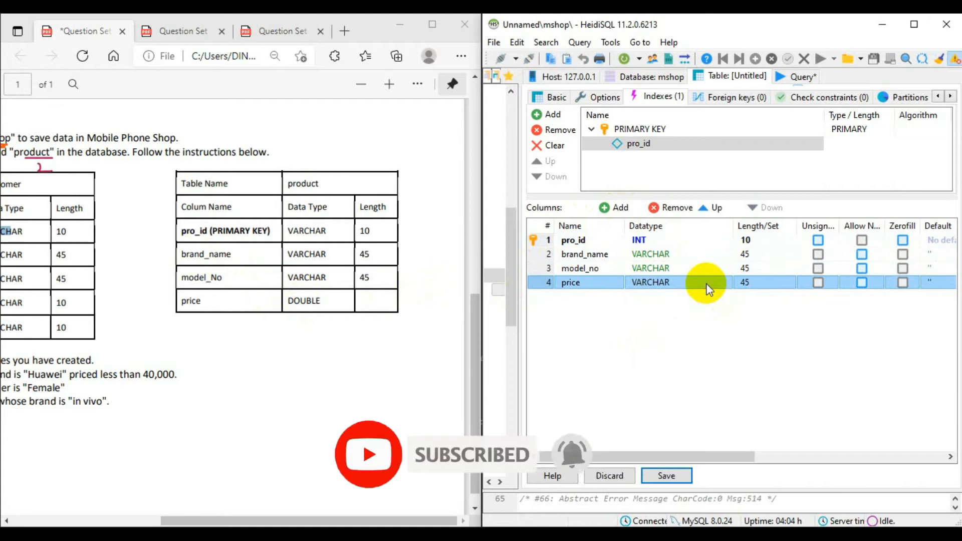
click(707, 287)
scroll(704, 317, down, 3)
scroll(707, 323, up, 2)
scroll(703, 326, up, 2)
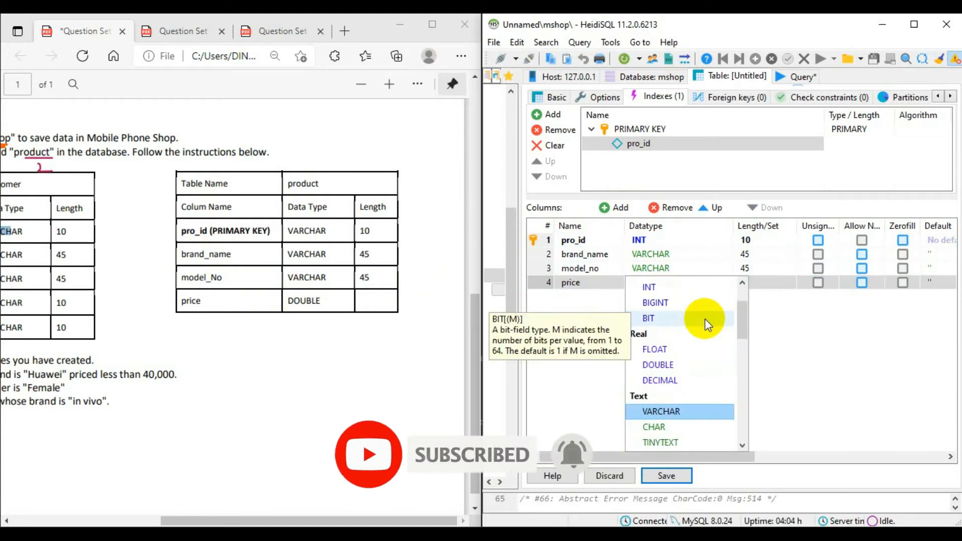
scroll(698, 350, down, 1)
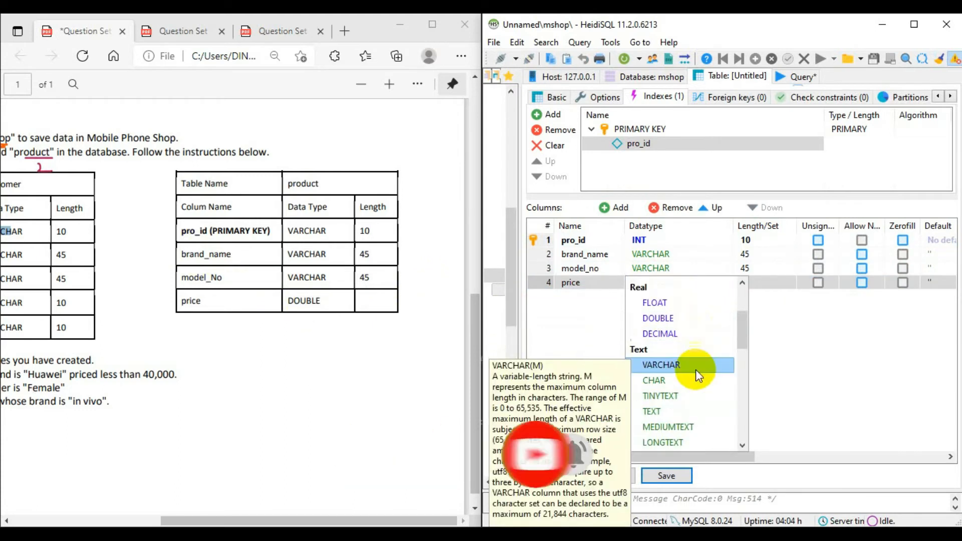
click(680, 318)
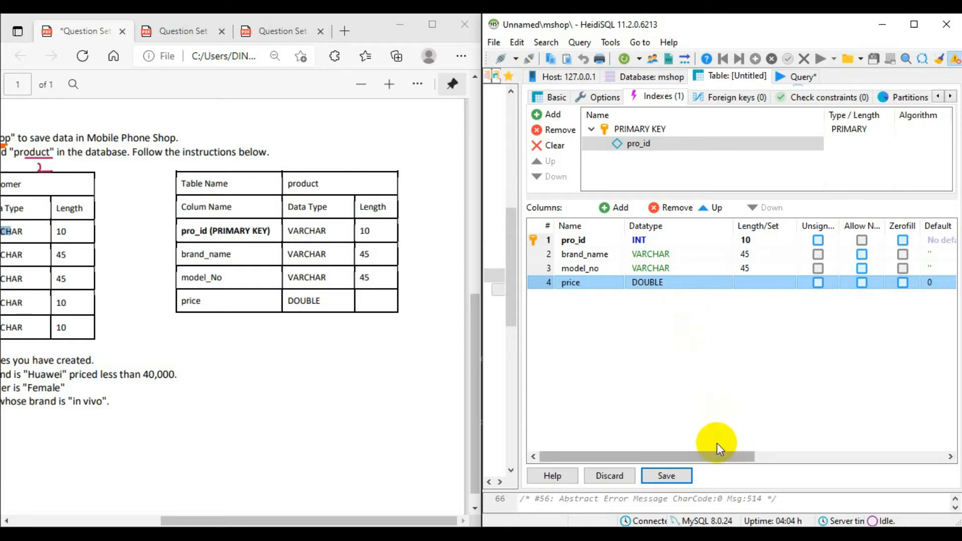
- Save the product table and widen the database tree to show the tables under mshop
click(654, 479)
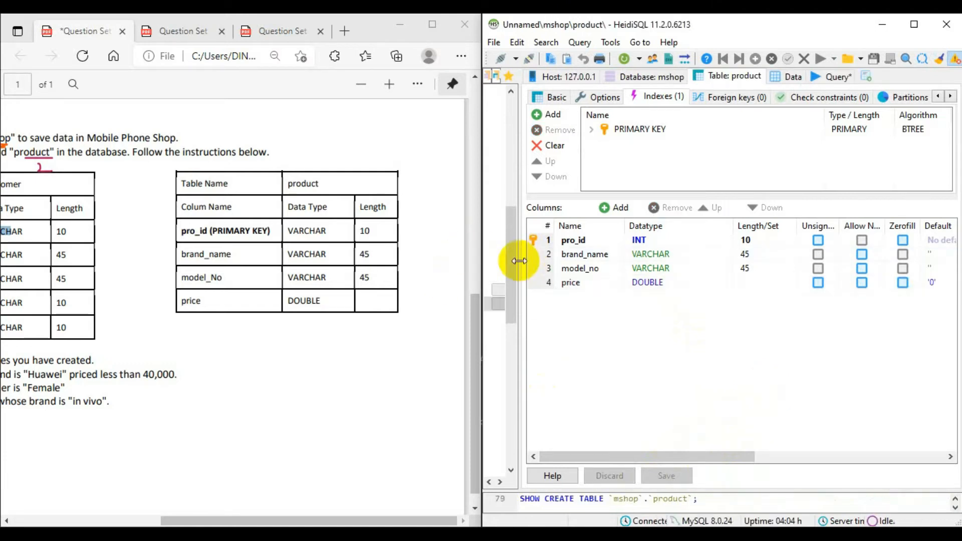
drag(522, 262, 720, 275)
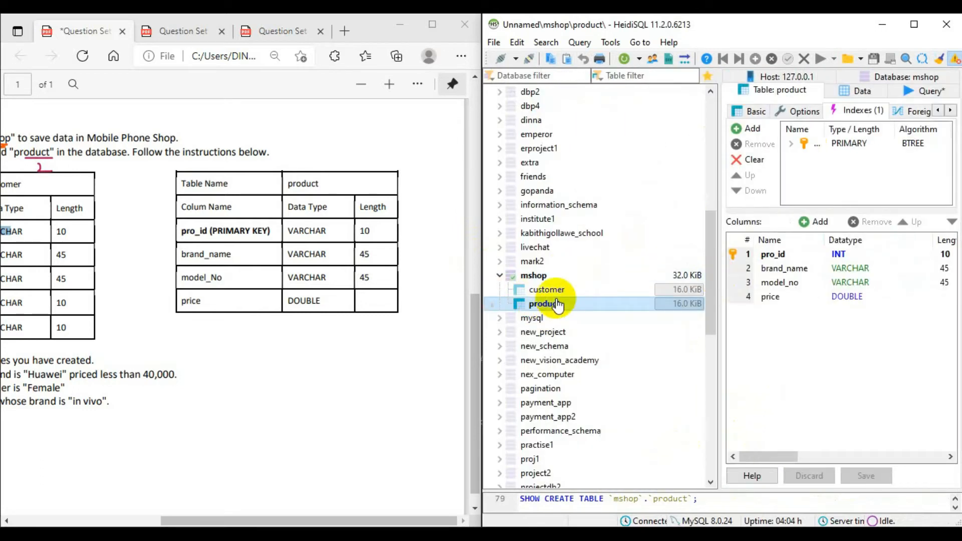
- Switch to the Question Set 09 PDF, maximise it, and strike through question 02 with a light orange pen
click(437, 21)
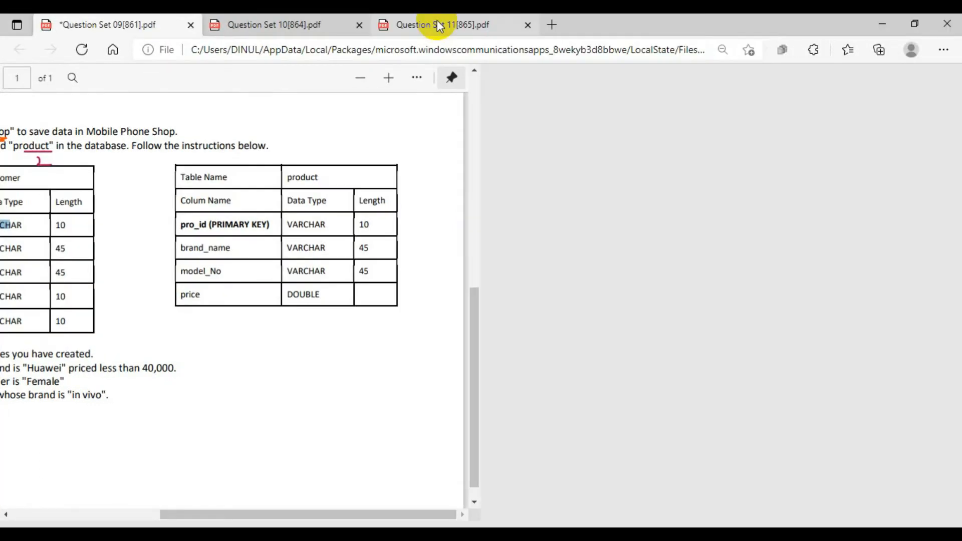
click(596, 76)
click(615, 76)
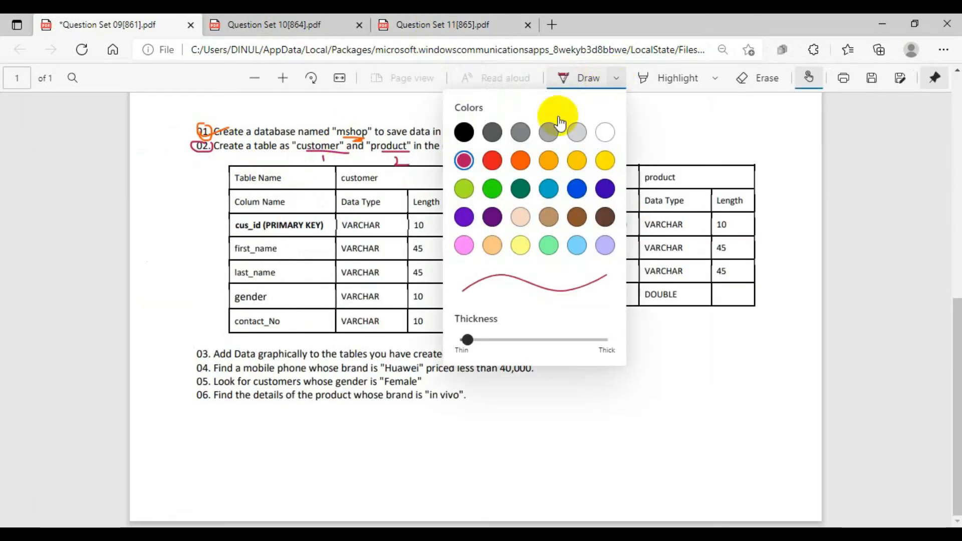
click(549, 160)
click(210, 138)
drag(210, 143, 275, 133)
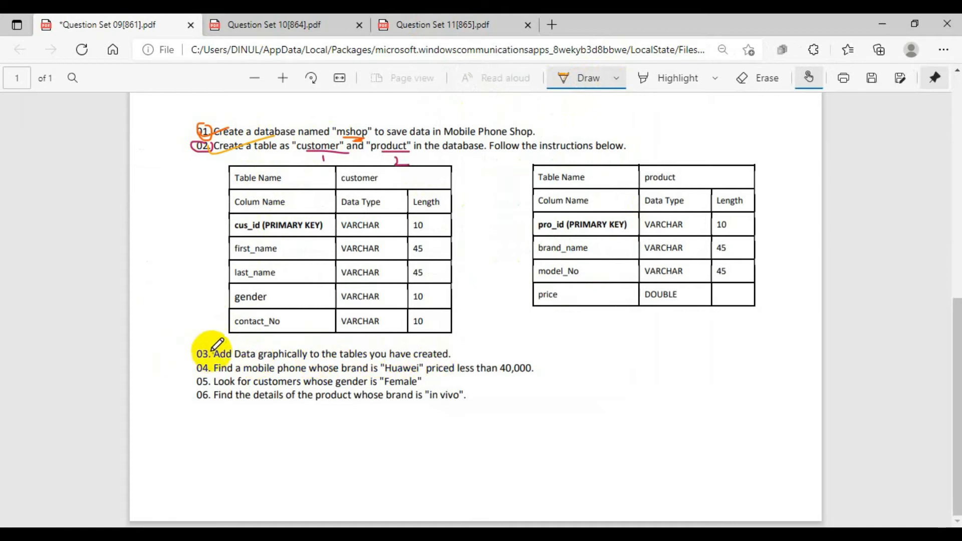
- Place the PDF side by side with HeidiSQL, with the Customer and Product sample data in view
scroll(561, 341, up, 6)
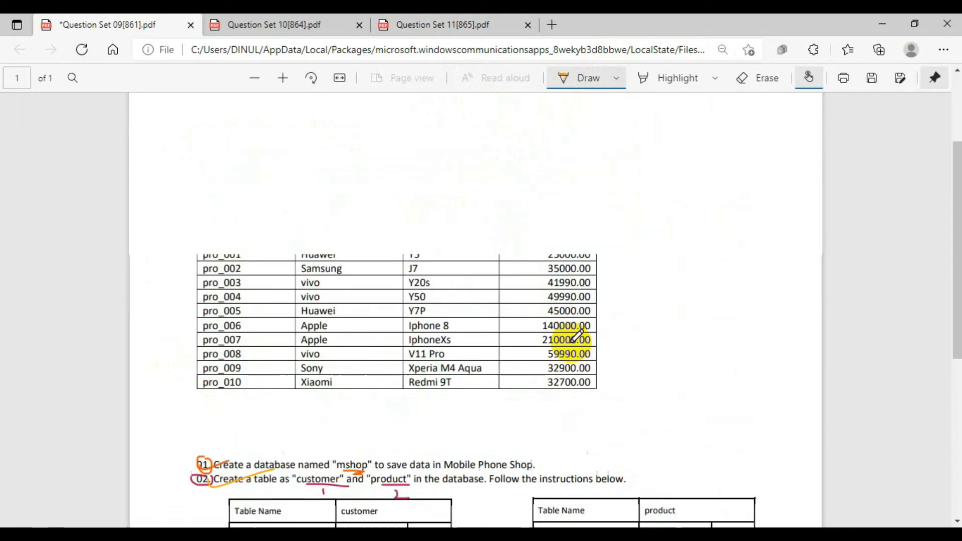
scroll(576, 337, up, 3)
scroll(571, 337, down, 3)
scroll(576, 329, up, 3)
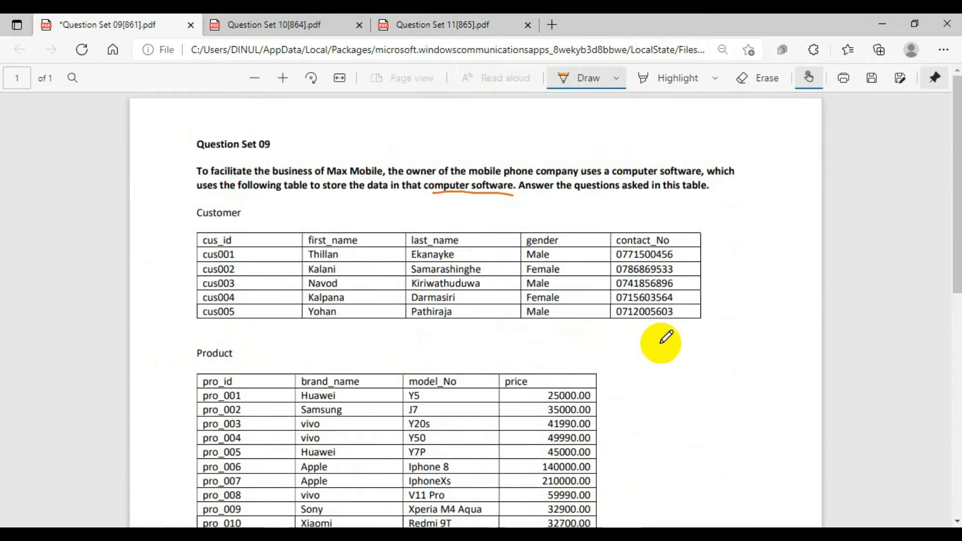
scroll(681, 406, down, 1)
scroll(687, 408, up, 1)
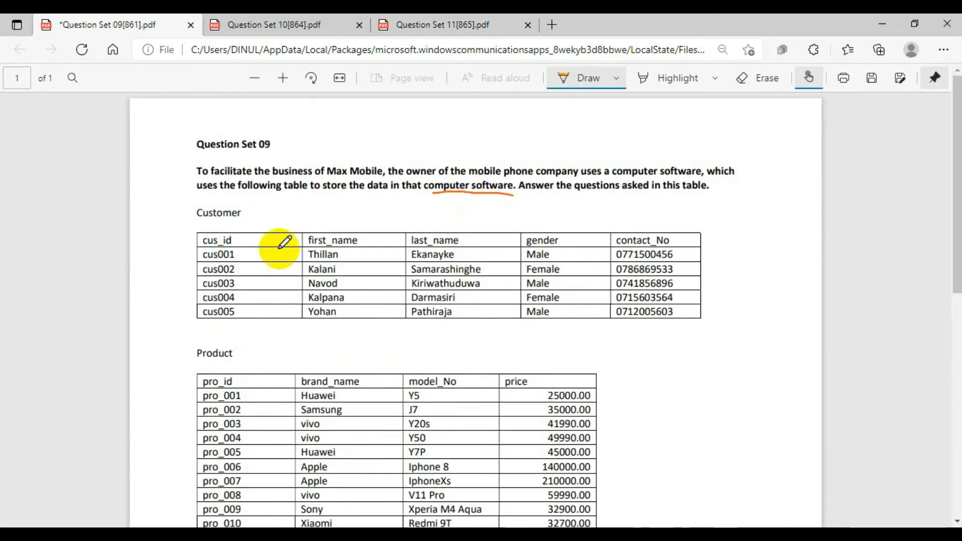
key(alt+Tab)
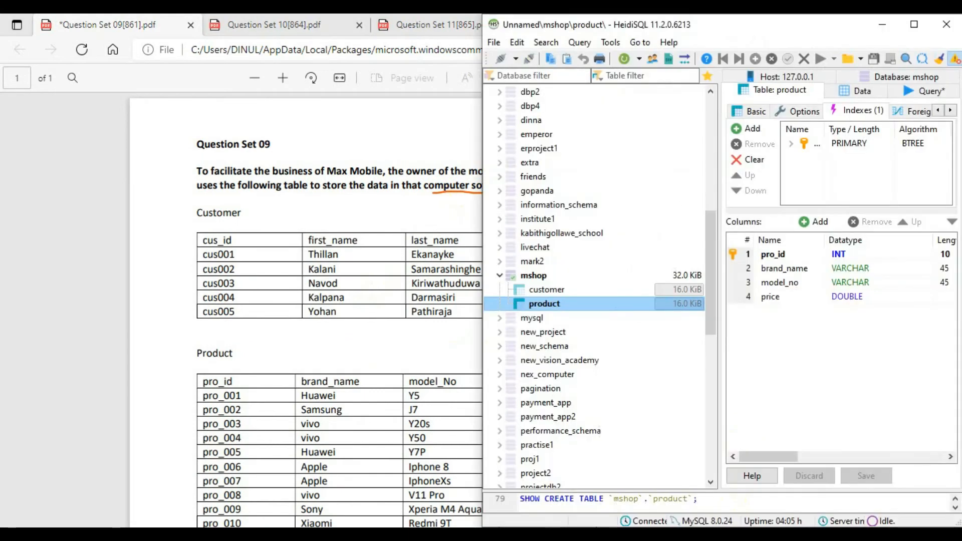
click(727, 23)
drag(727, 23, 960, 195)
click(190, 62)
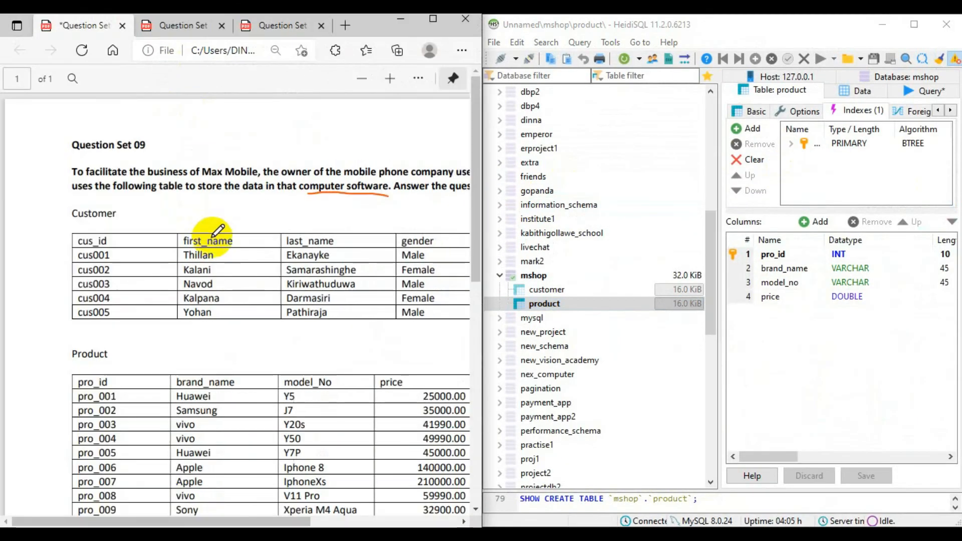
drag(176, 524, 216, 524)
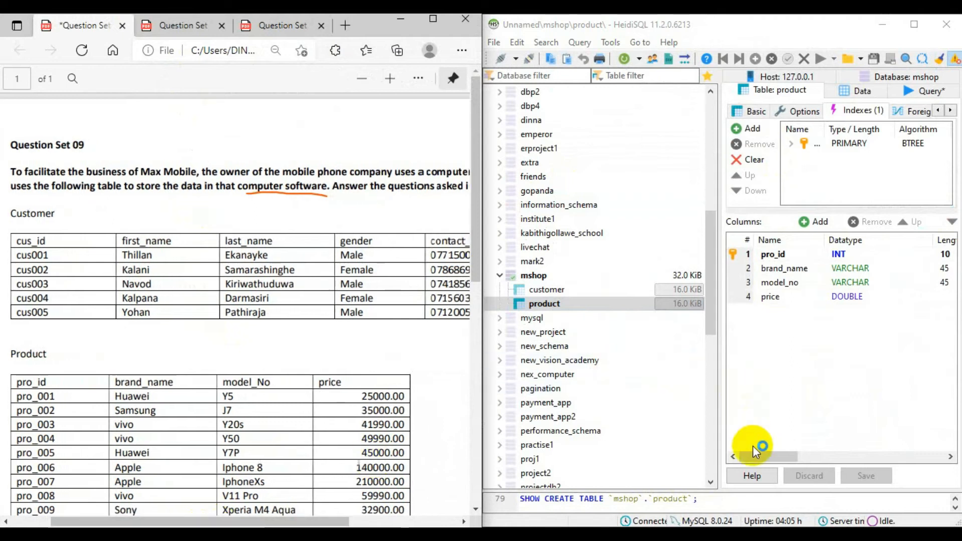
- Open the data of the customer table and widen its data grid
click(549, 289)
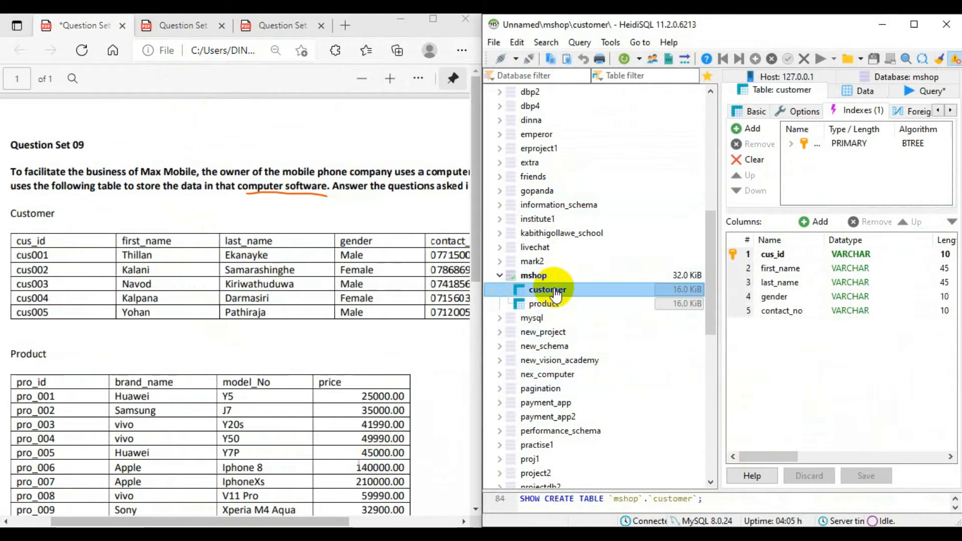
click(865, 88)
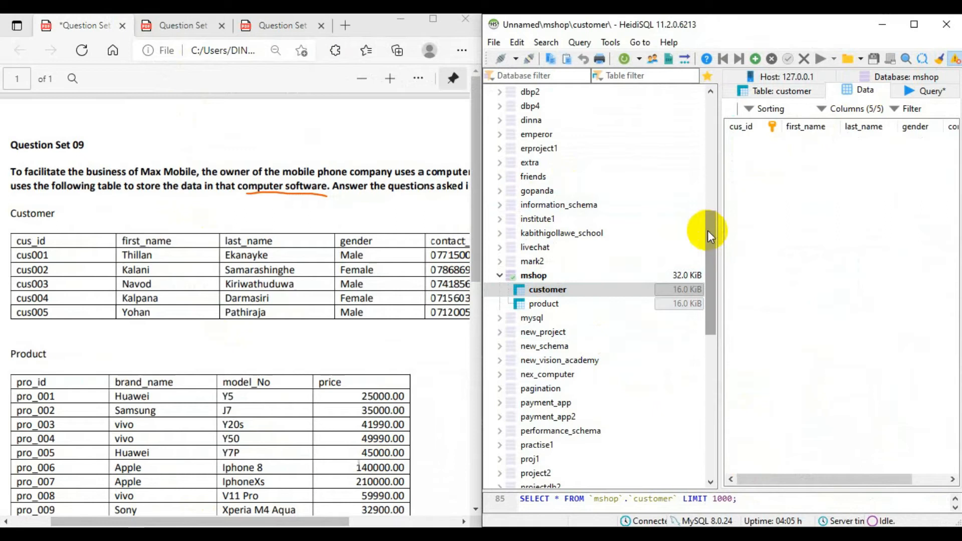
drag(721, 229, 543, 247)
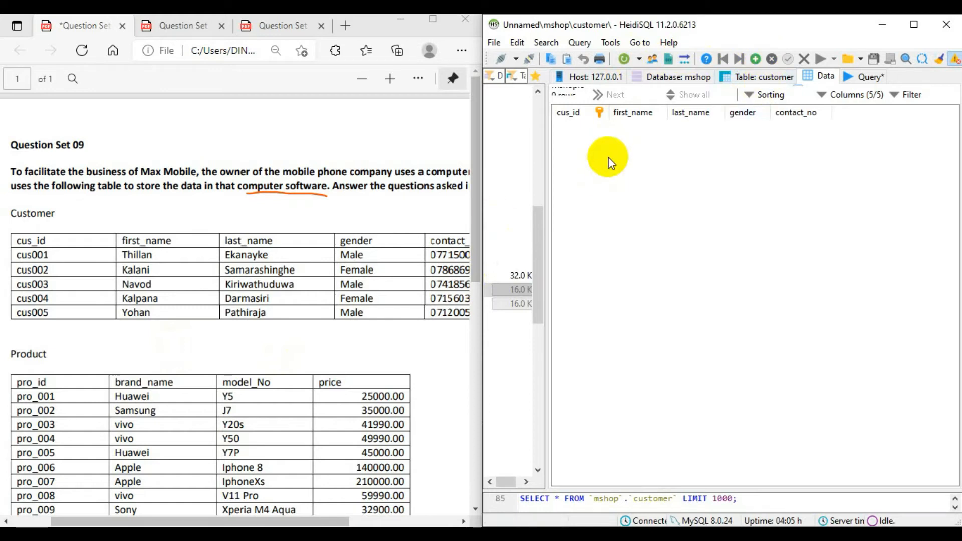
- Insert a new row in the customer table and enter the first customer's ID from the PDF as cus_id
click(755, 59)
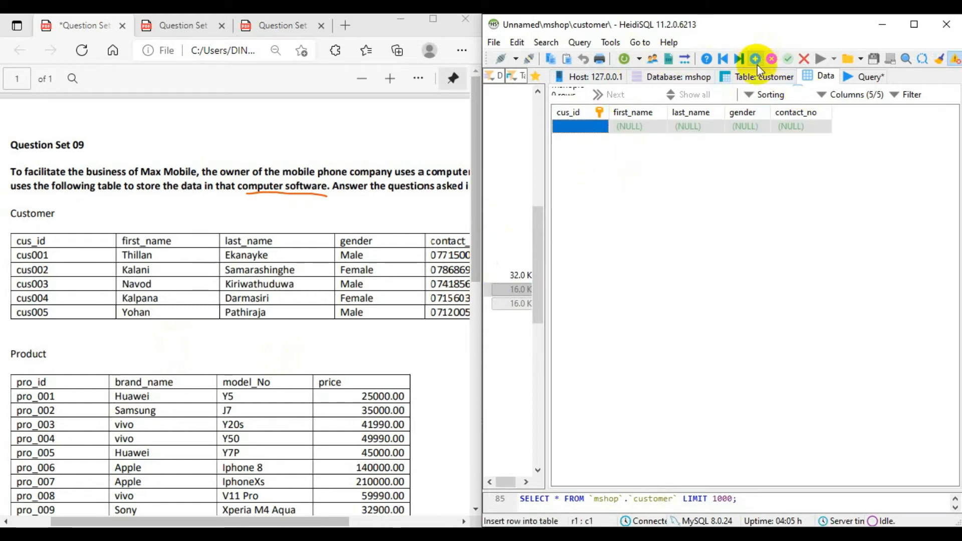
double_click(594, 127)
text(cus00)
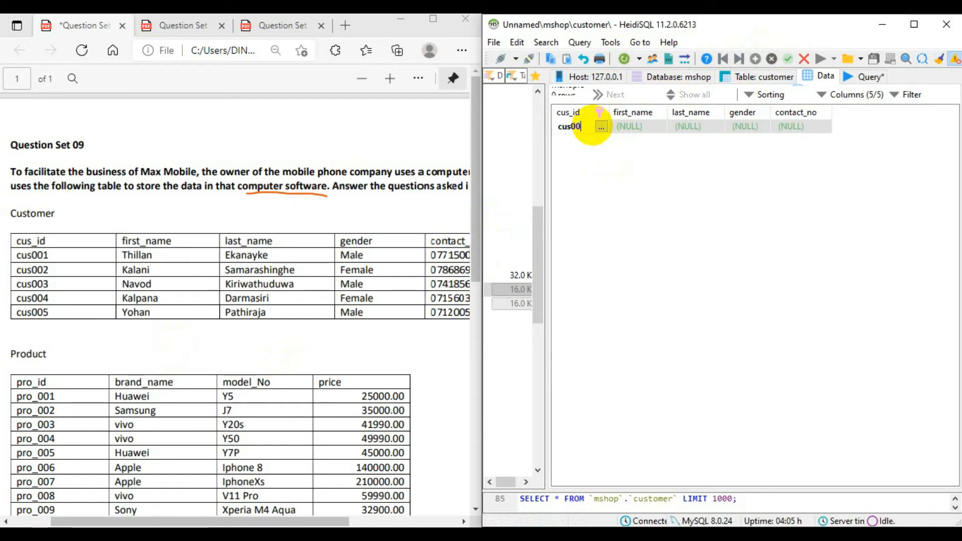
text(1)
- Fill in the customer's first_name and last_name in the first row and post the record
double_click(639, 126)
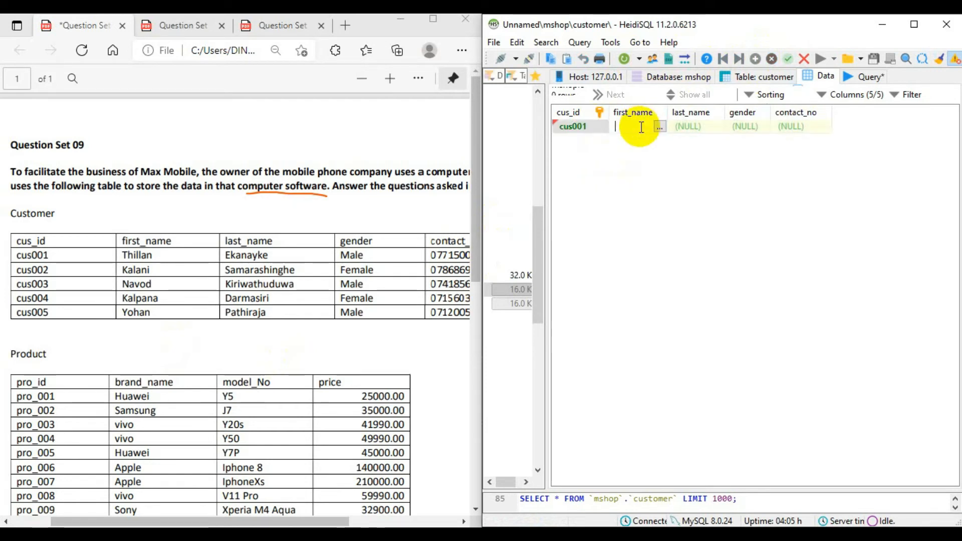
text(thillan)
double_click(696, 127)
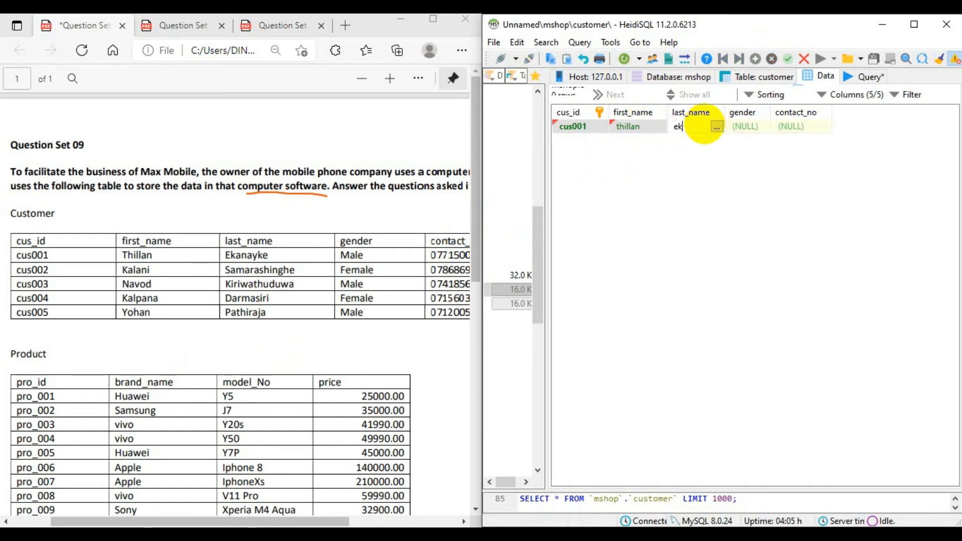
text(ekanayake)
key(Return)
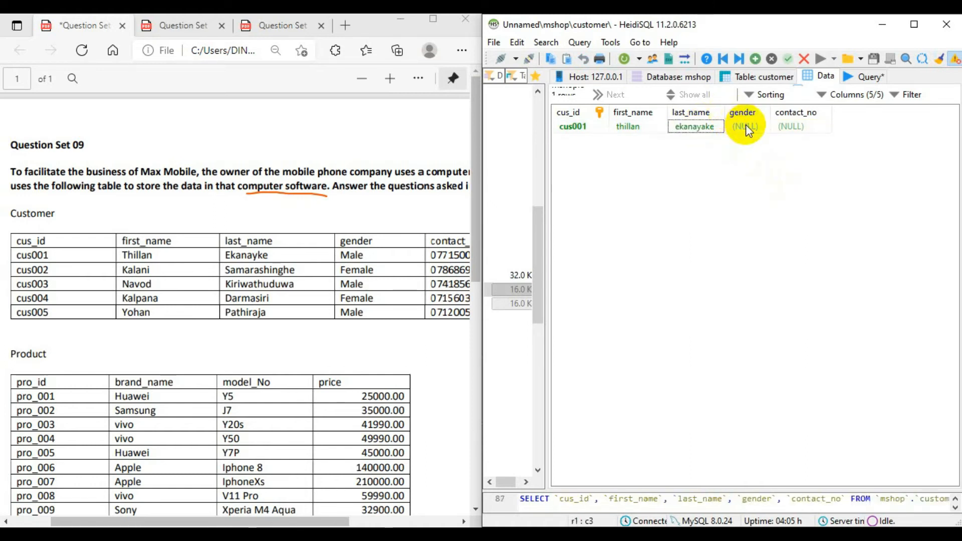
- Capitalise the initial letters of the last_name and first_name values in the first customer row
double_click(680, 129)
click(680, 129)
key(BackSpace)
text(E)
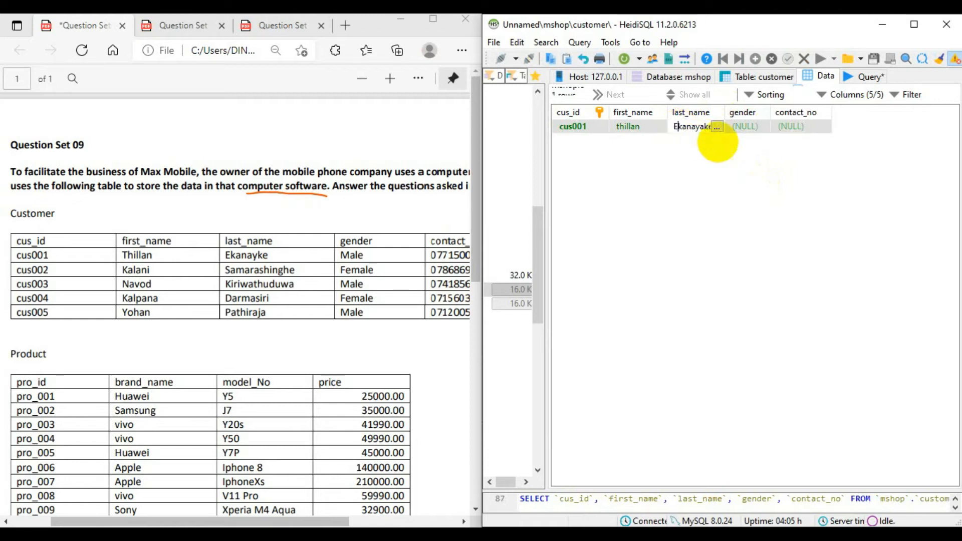
double_click(619, 126)
click(620, 128)
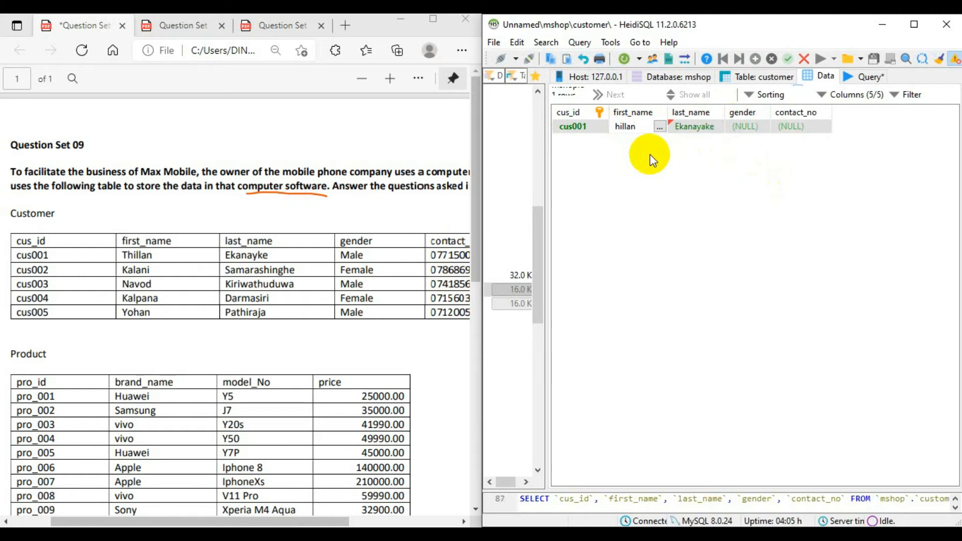
text(T)
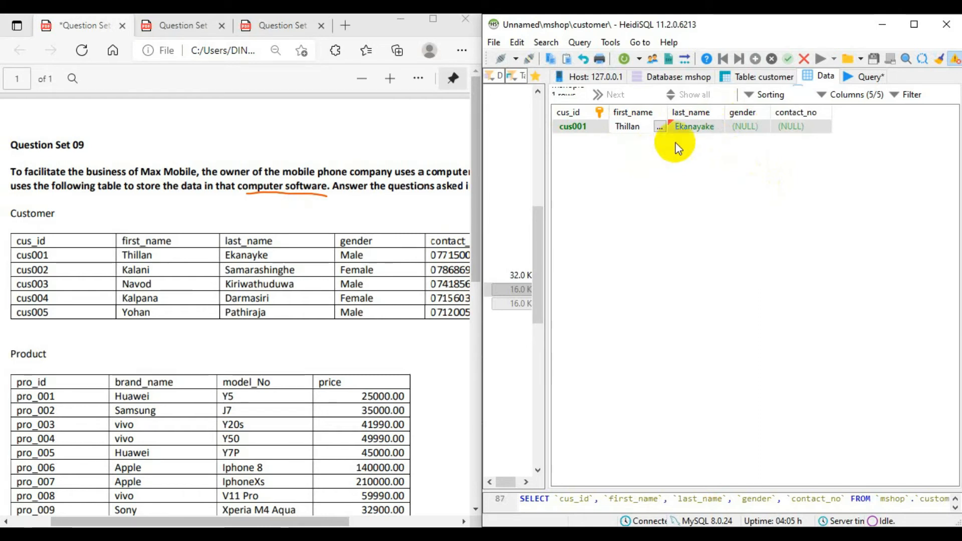
- Set the first customer's gender to Male and enter the contact number from the PDF, widening the contact_no column
double_click(743, 125)
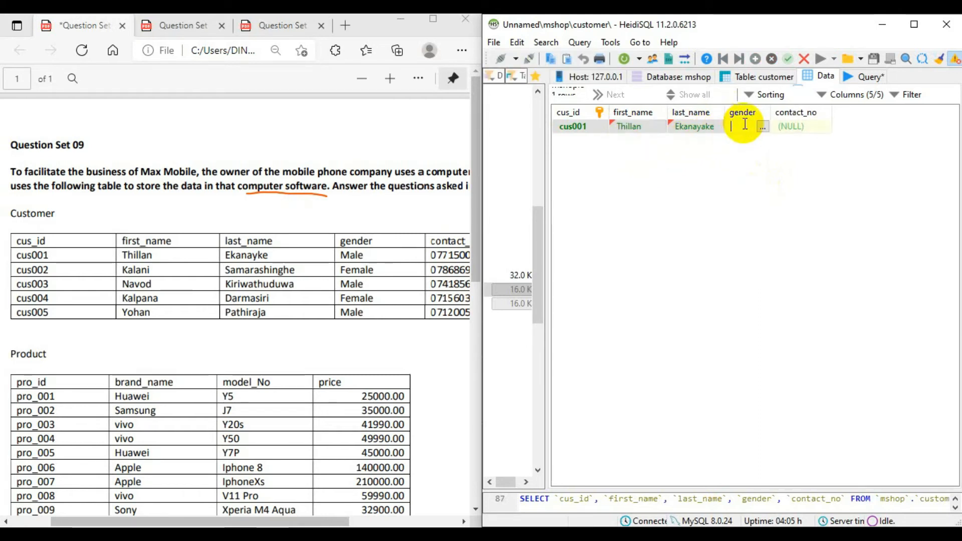
text(Male)
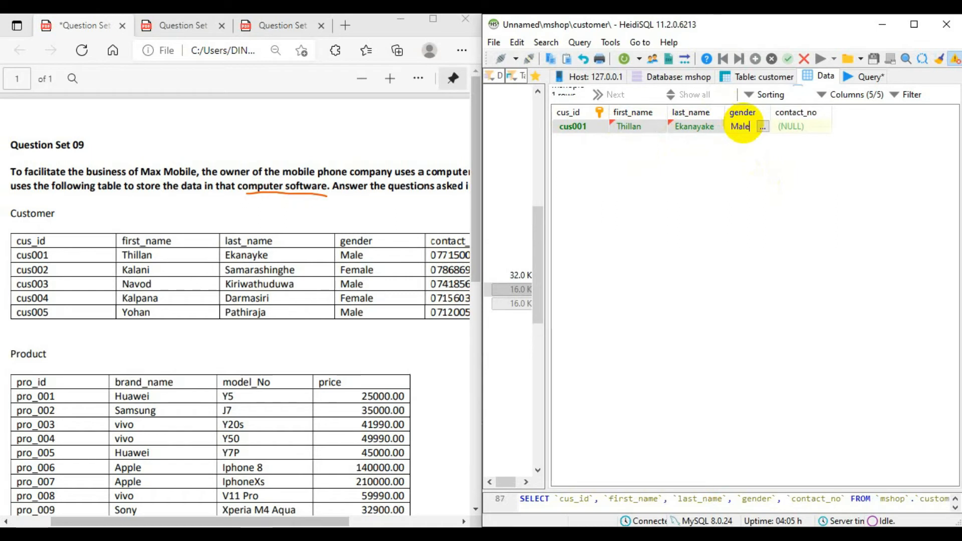
double_click(806, 127)
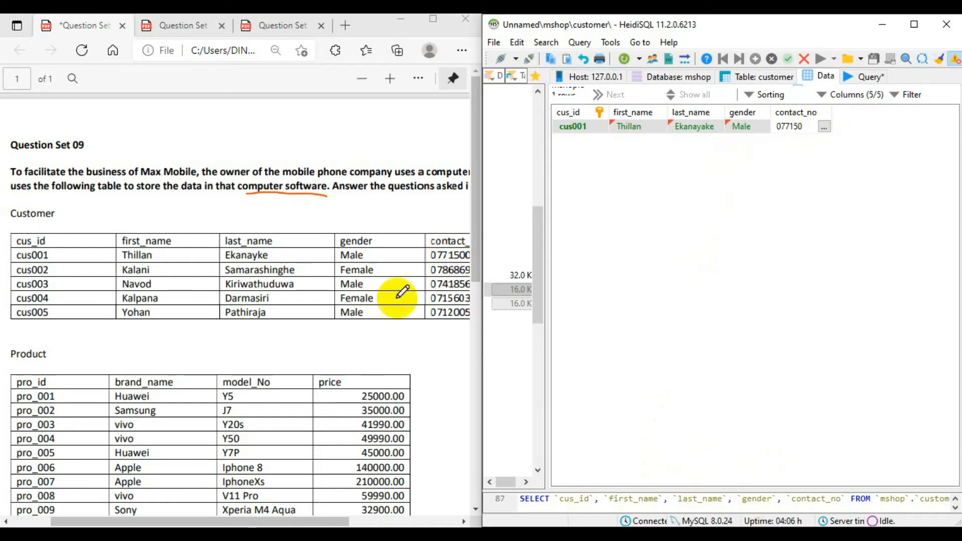
drag(294, 522, 321, 522)
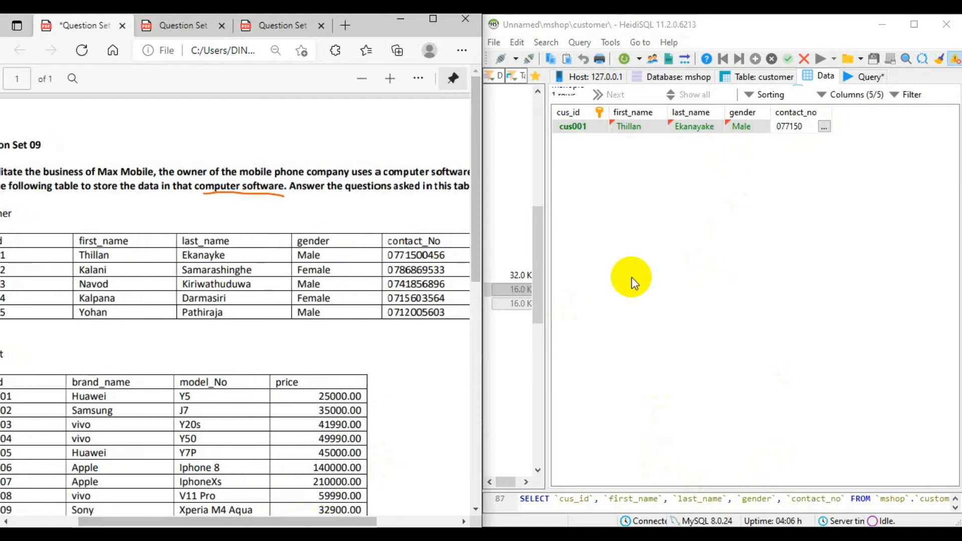
click(804, 128)
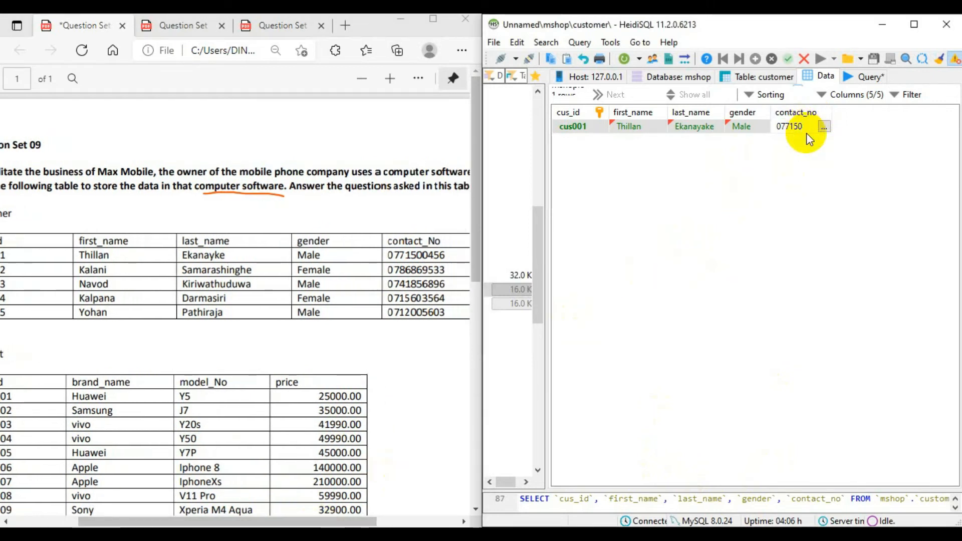
text(0456)
click(883, 230)
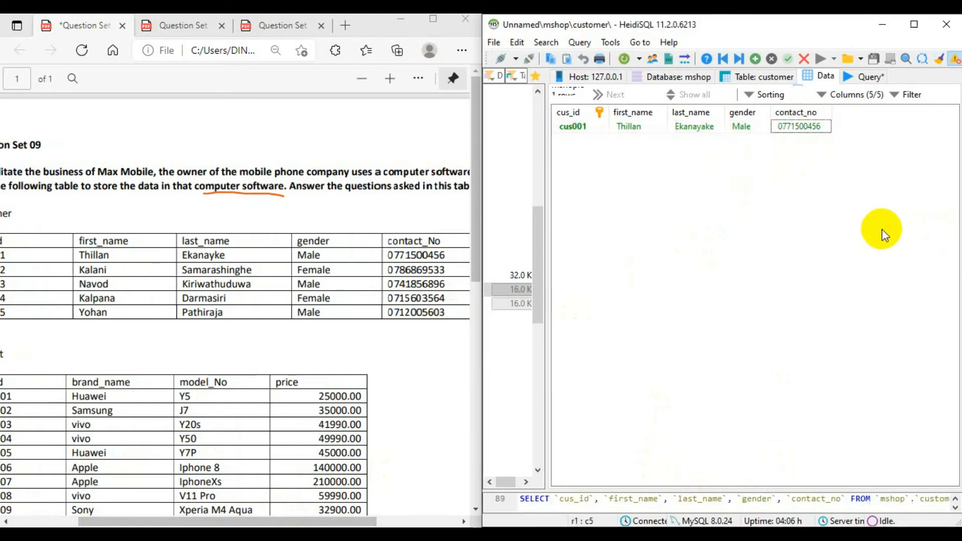
drag(832, 107, 844, 108)
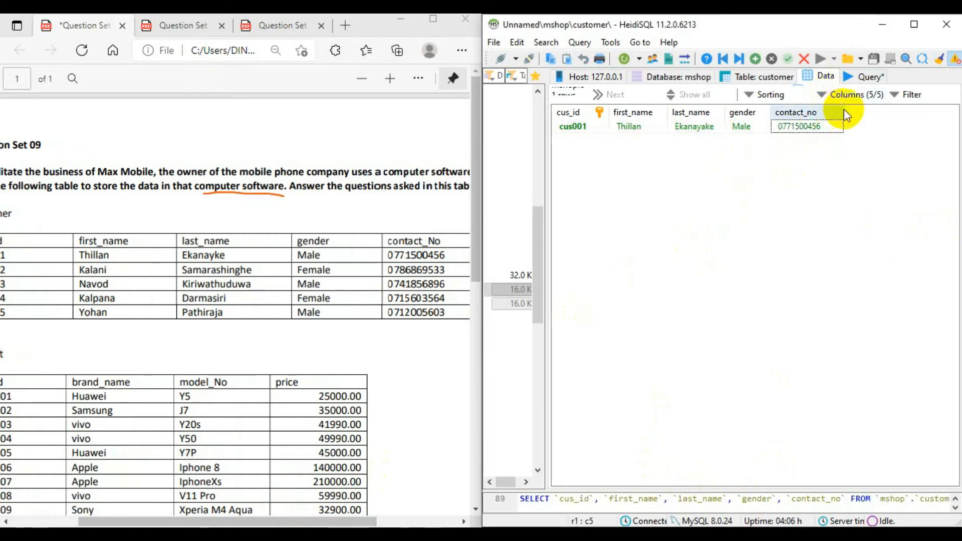
- Adjust the widths of the customer data columns so the cus_id, first_name, last_name and gender values have enough room
drag(769, 113, 733, 112)
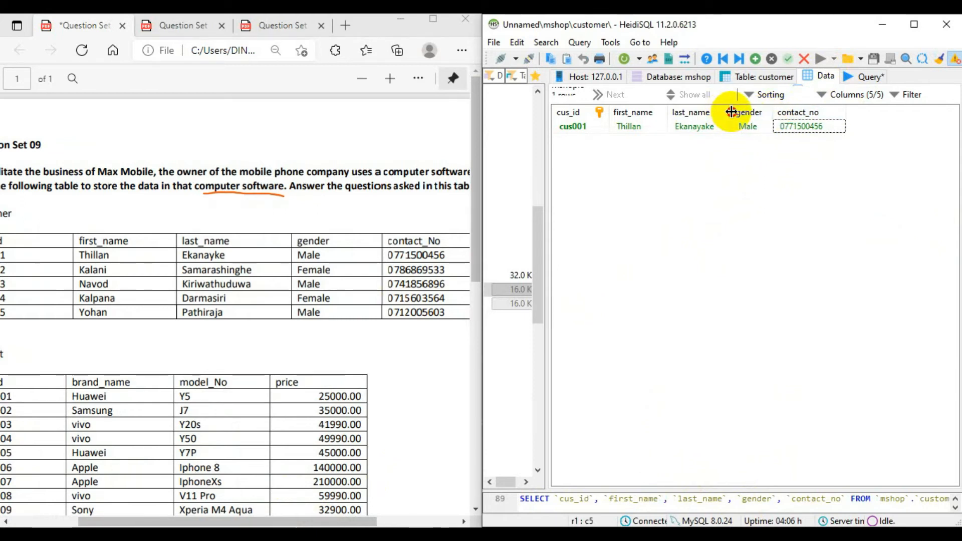
drag(667, 112, 680, 112)
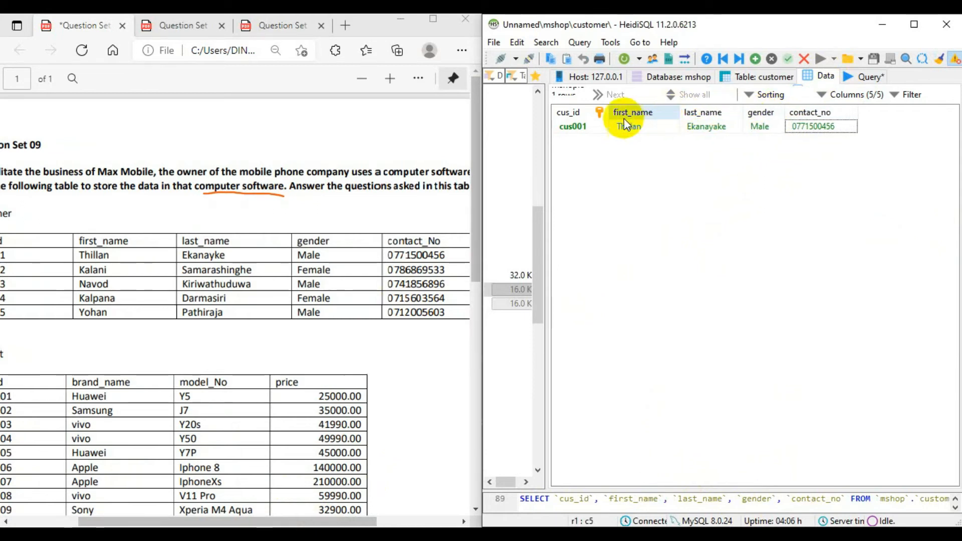
drag(612, 111, 619, 111)
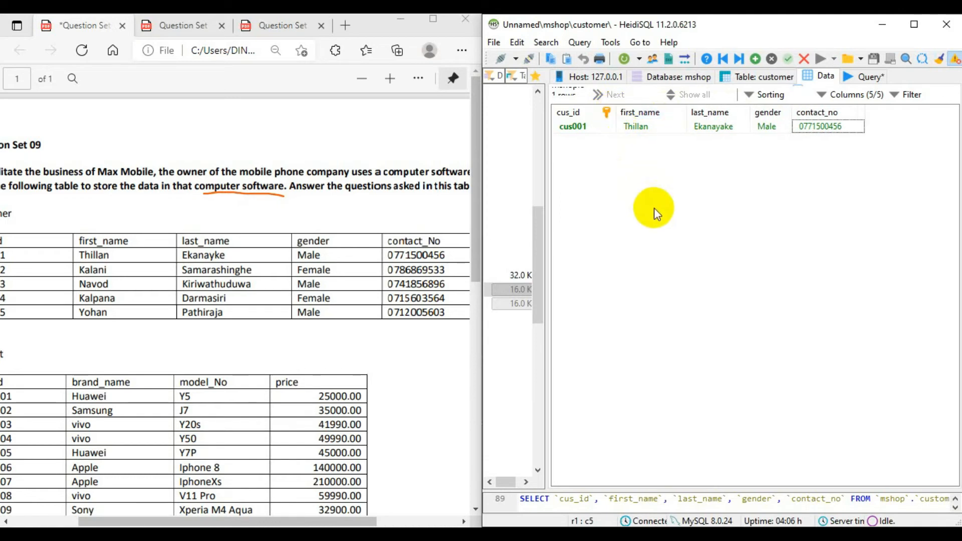
- Mark the first three customer rows in the PDF's Customer table with short pen strokes
drag(185, 524, 127, 523)
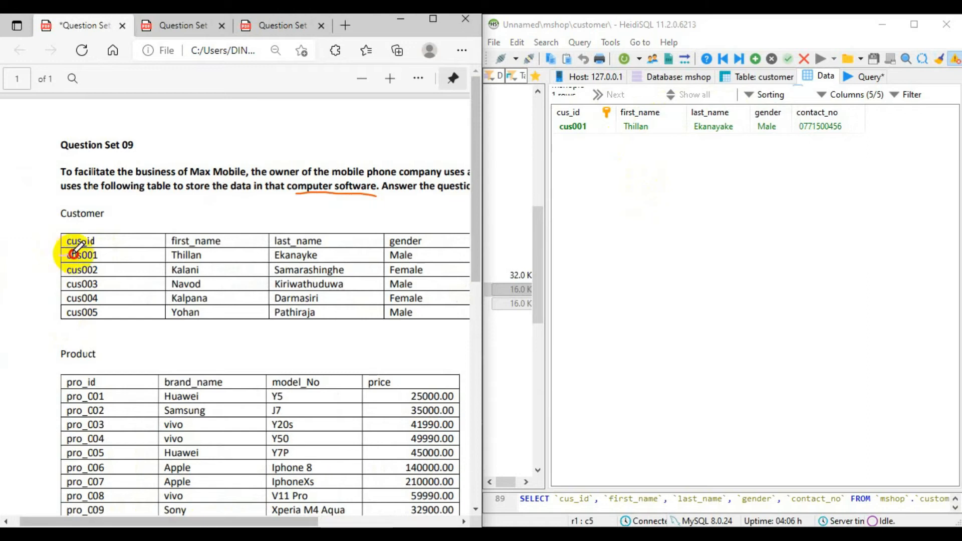
mouse_move(59, 255)
mouse_down()
mouse_move(68, 255)
mouse_move(67, 284)
mouse_up()
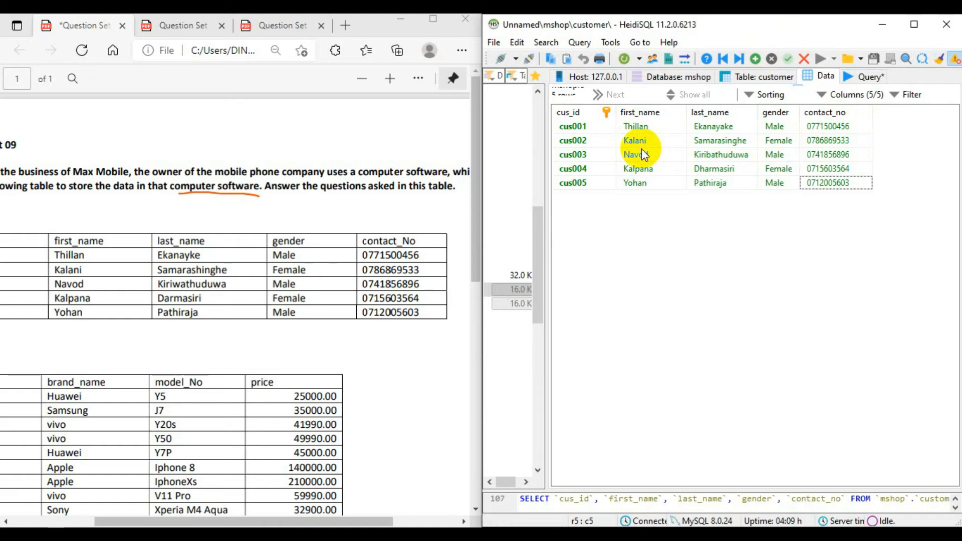
- Open the data of the product table in the mshop database and insert a new row
drag(546, 415, 718, 415)
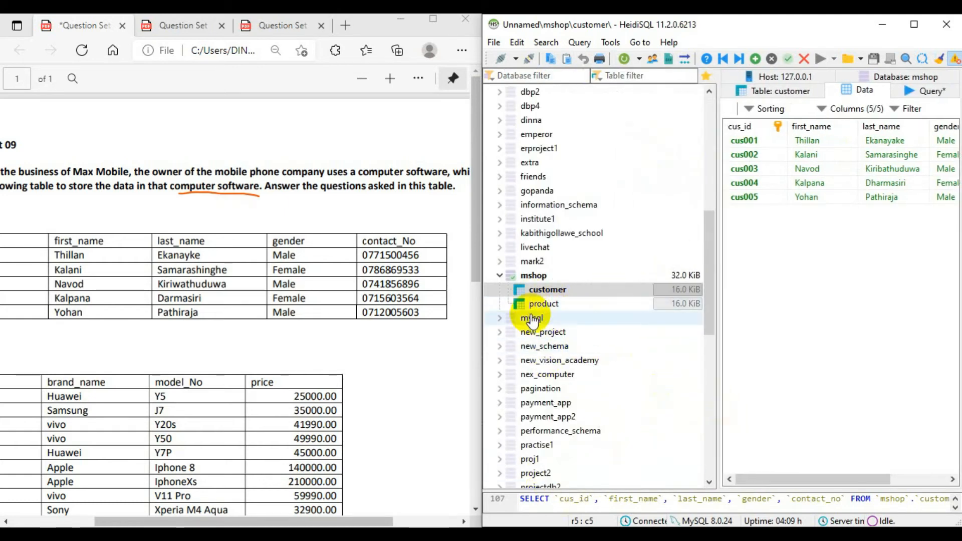
click(598, 305)
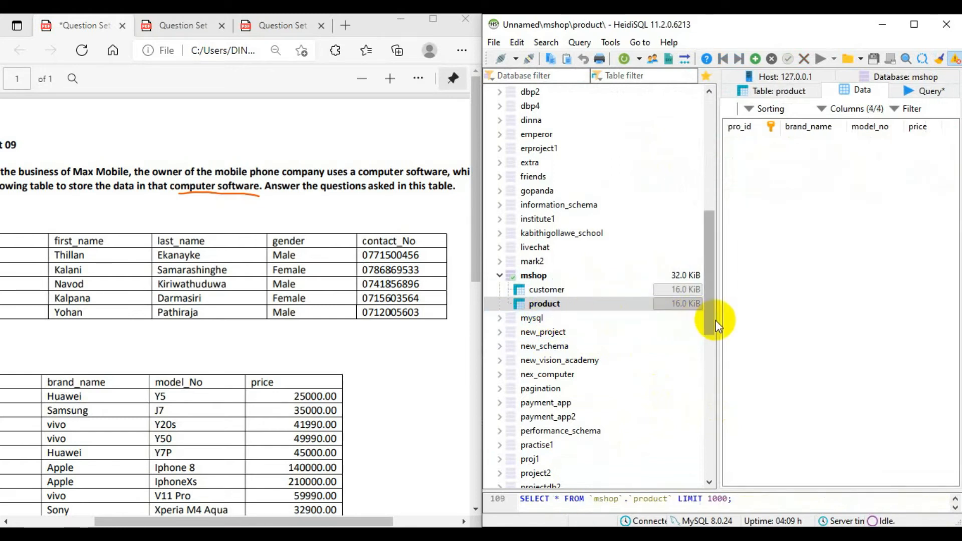
drag(716, 323, 548, 338)
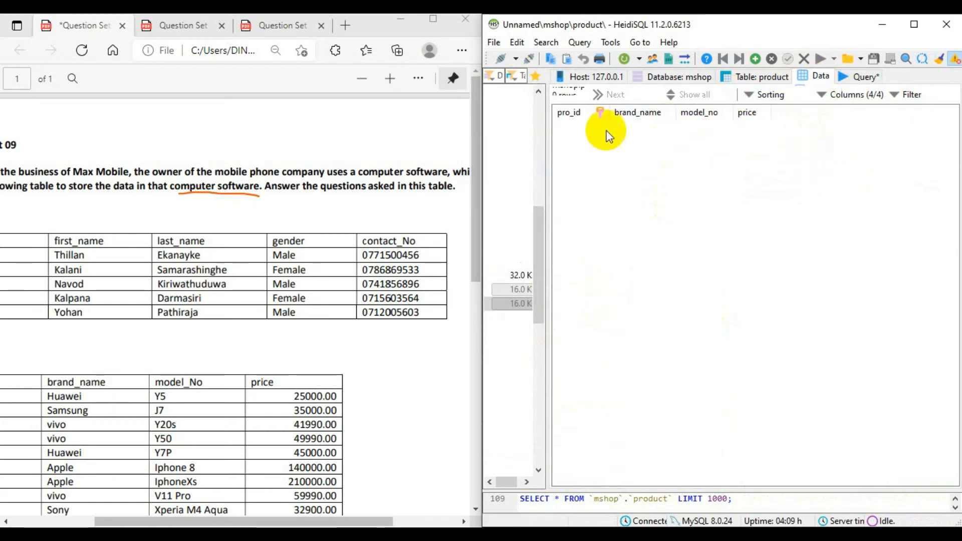
click(755, 59)
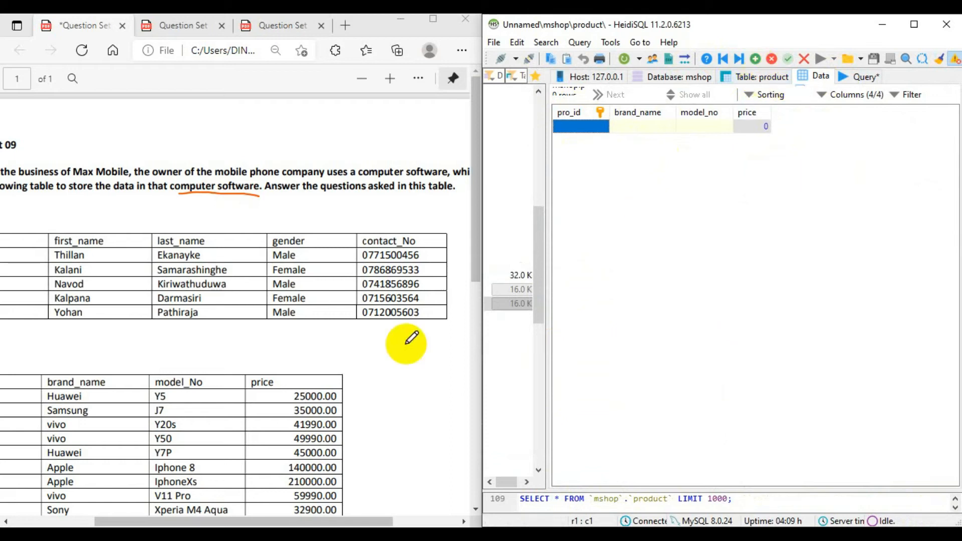
- Enter pro_001 as pro_id and Huawei as brand_name in the new product row
drag(236, 524, 152, 525)
click(595, 125)
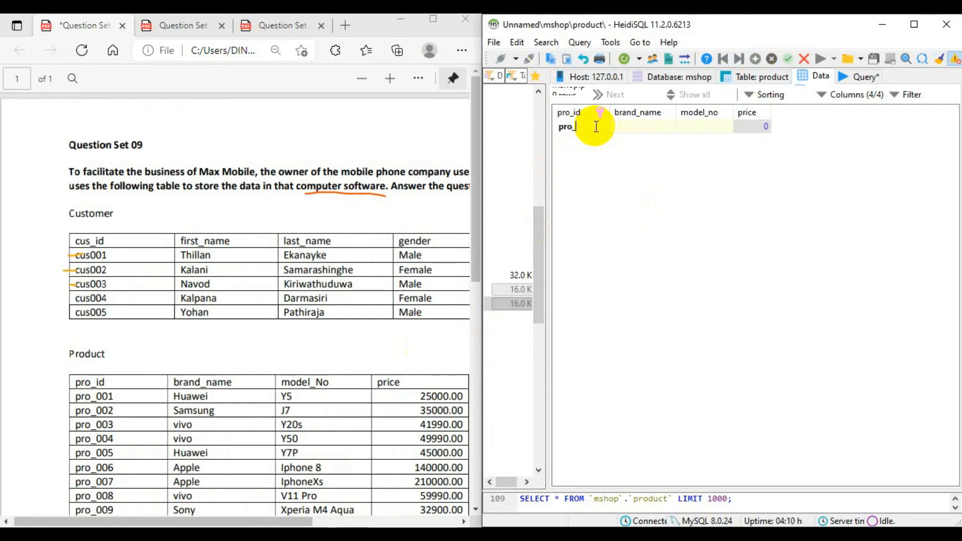
text(pro_001)
click(651, 125)
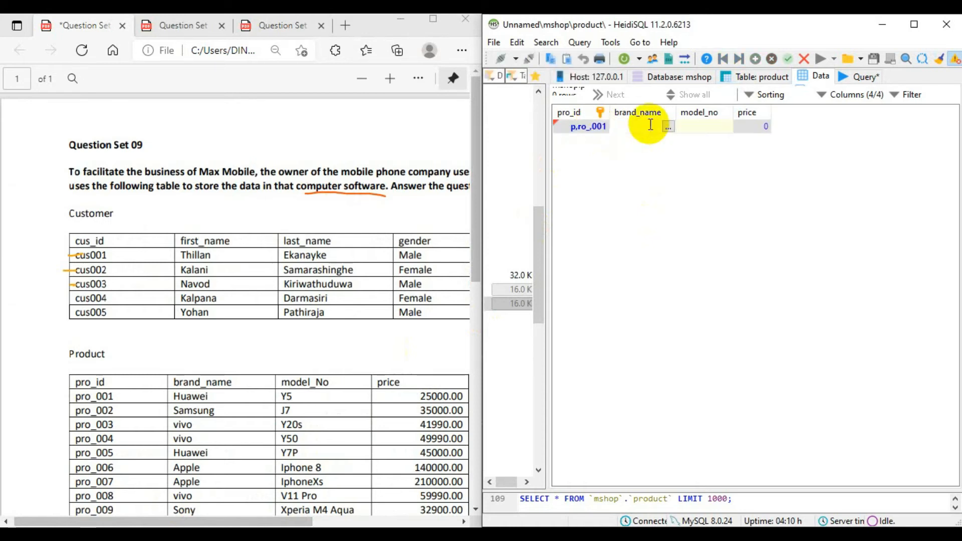
text(Huawei)
- Set model_no to Y5 and price to 25000 in the product row and try to post the record
click(702, 124)
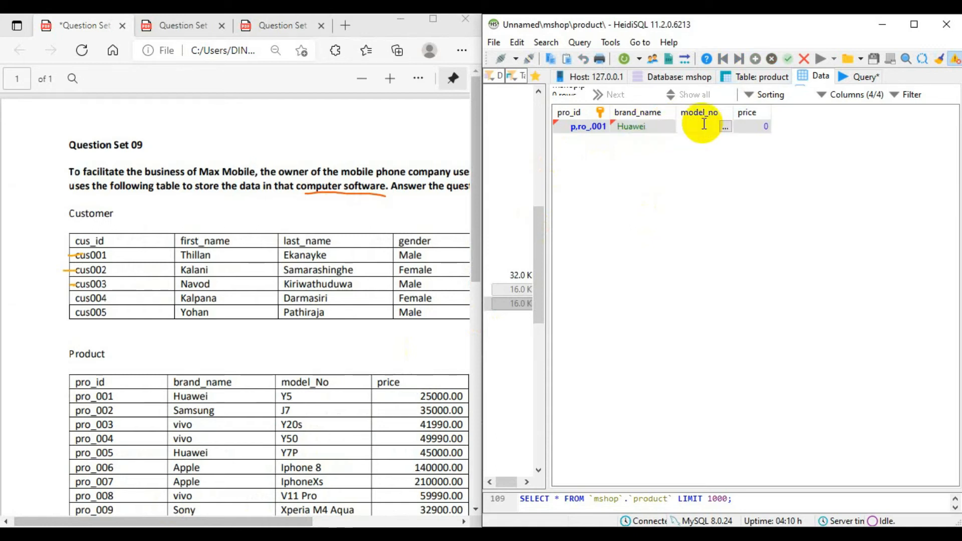
text(Y5)
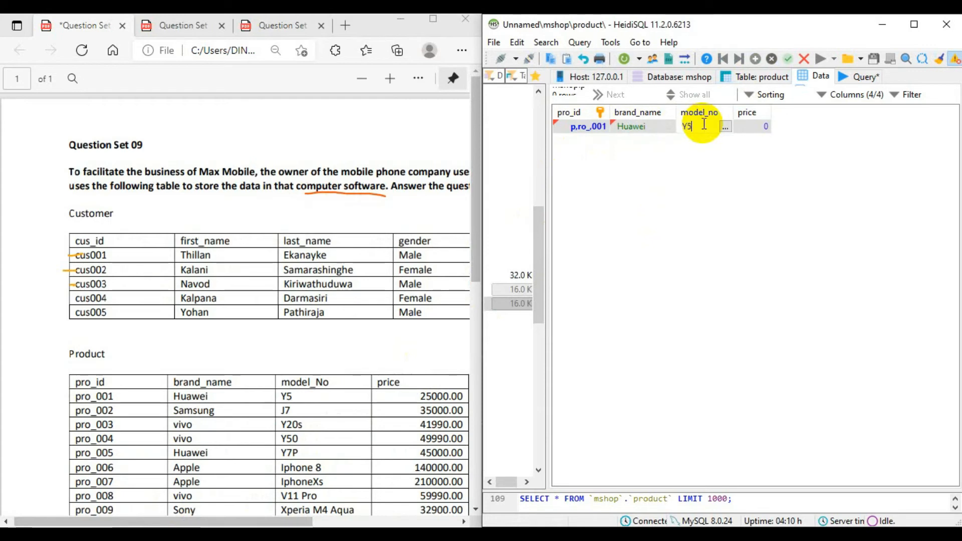
click(757, 125)
click(756, 124)
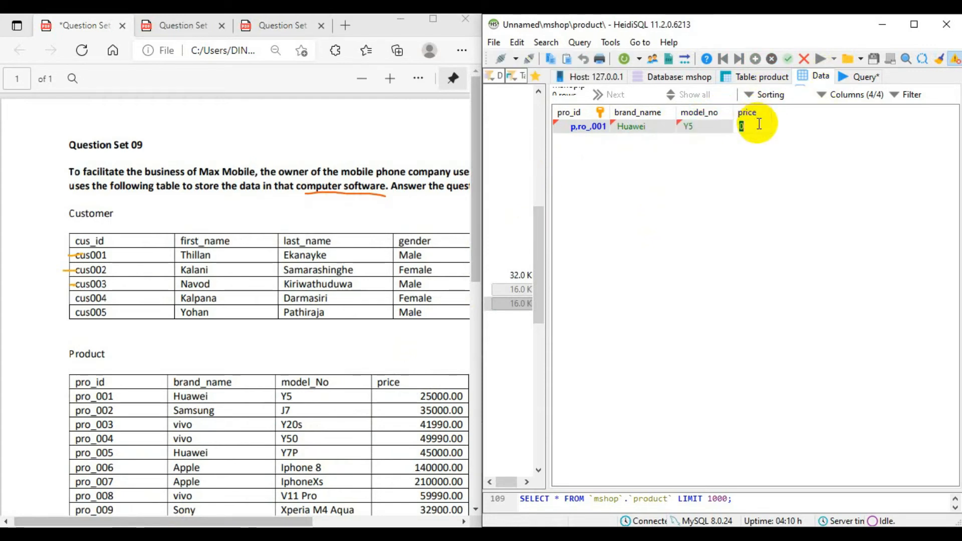
text(25000)
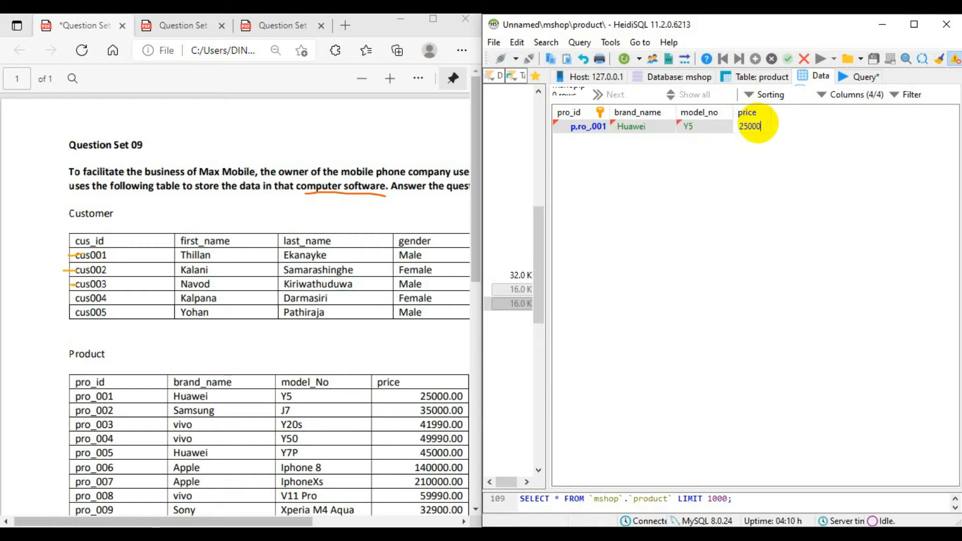
key(Return)
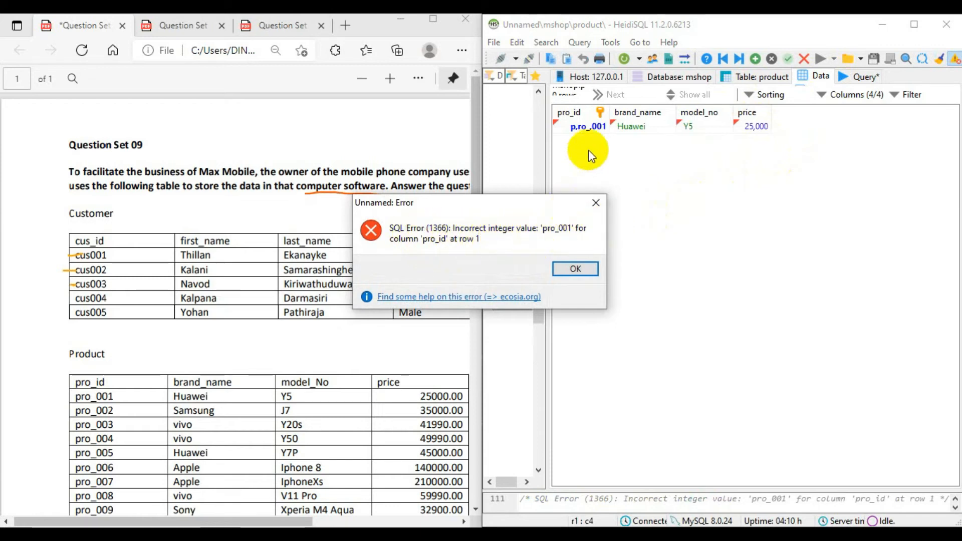
- Try re-entering pro_001 as the product row's pro_id and posting the record again
click(595, 203)
click(581, 127)
click(591, 126)
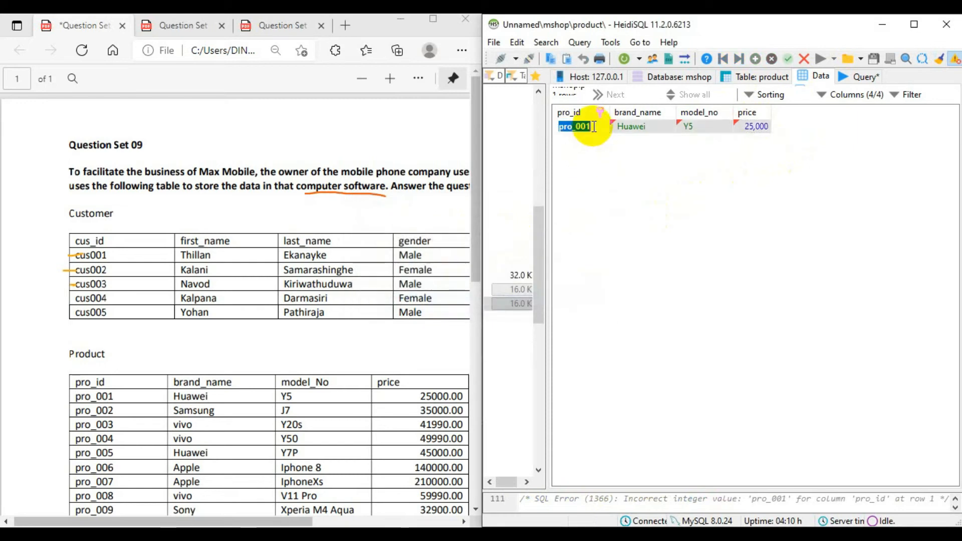
text(pro)
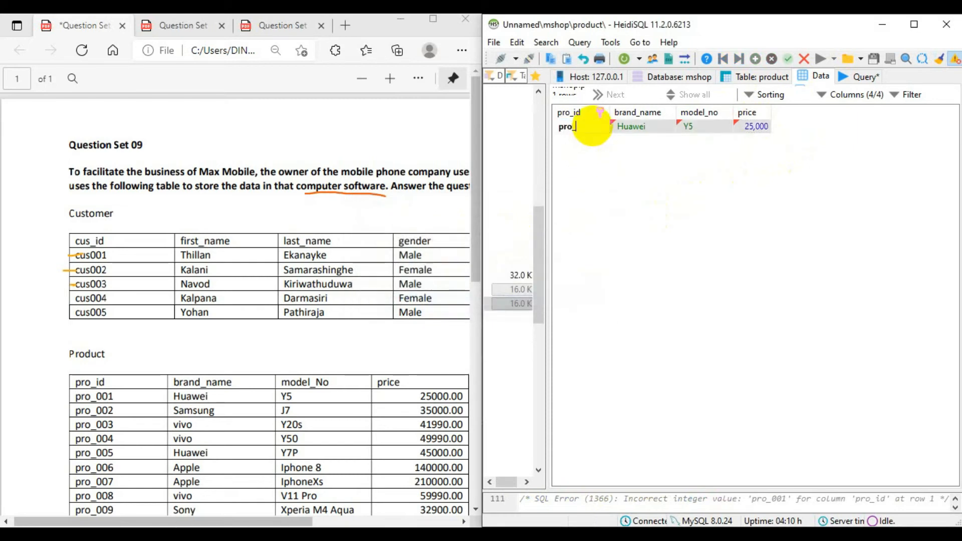
text(_001)
click(657, 201)
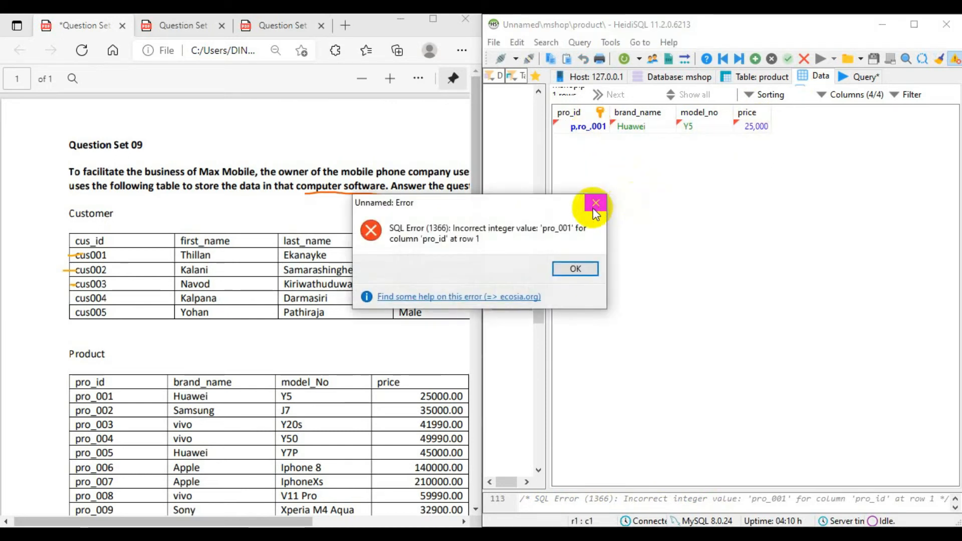
click(596, 203)
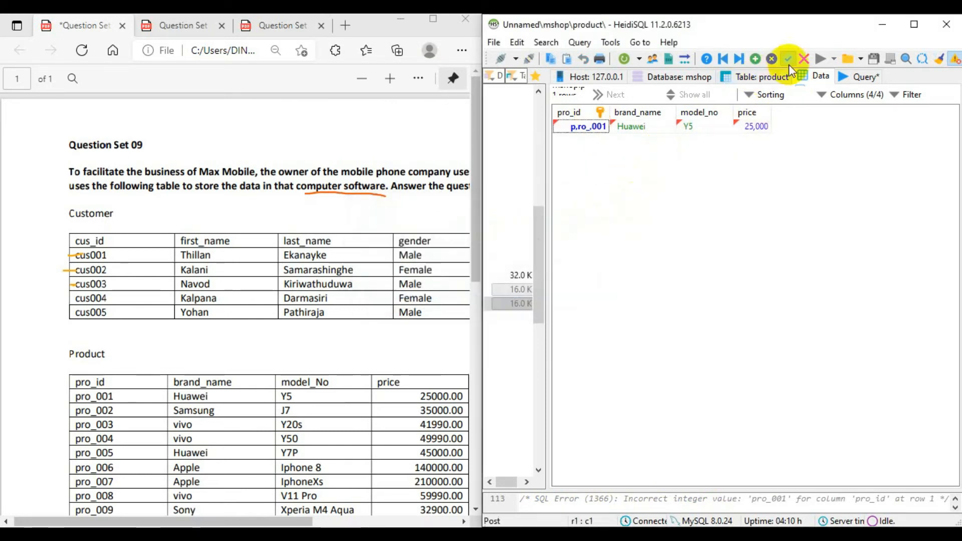
- Change the datatype of the product table's pro_id column to VARCHAR and save the table
click(756, 76)
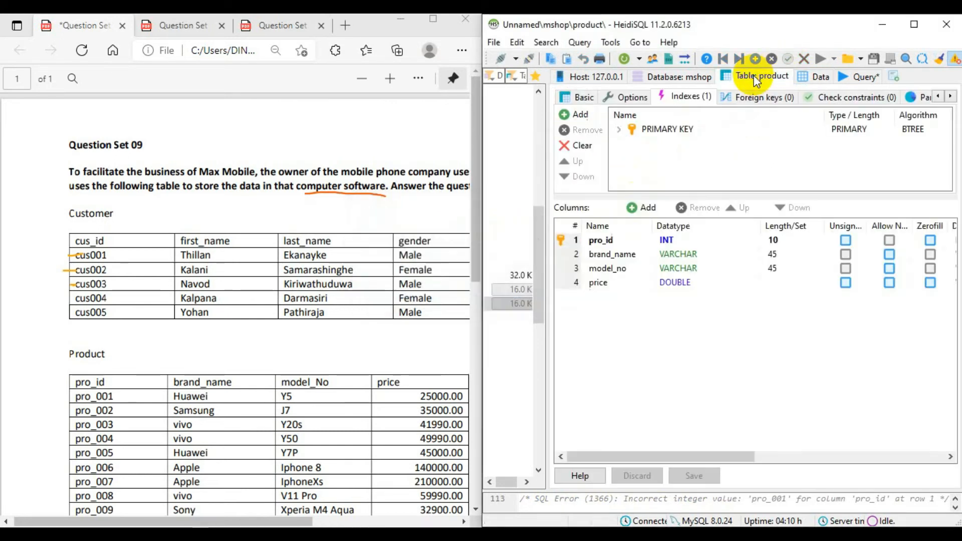
click(700, 239)
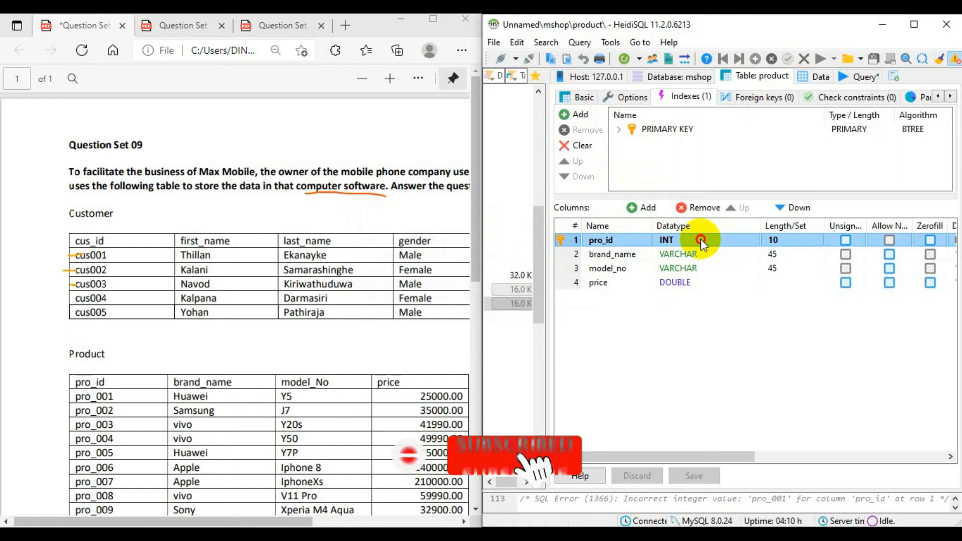
click(701, 239)
scroll(704, 316, down, 3)
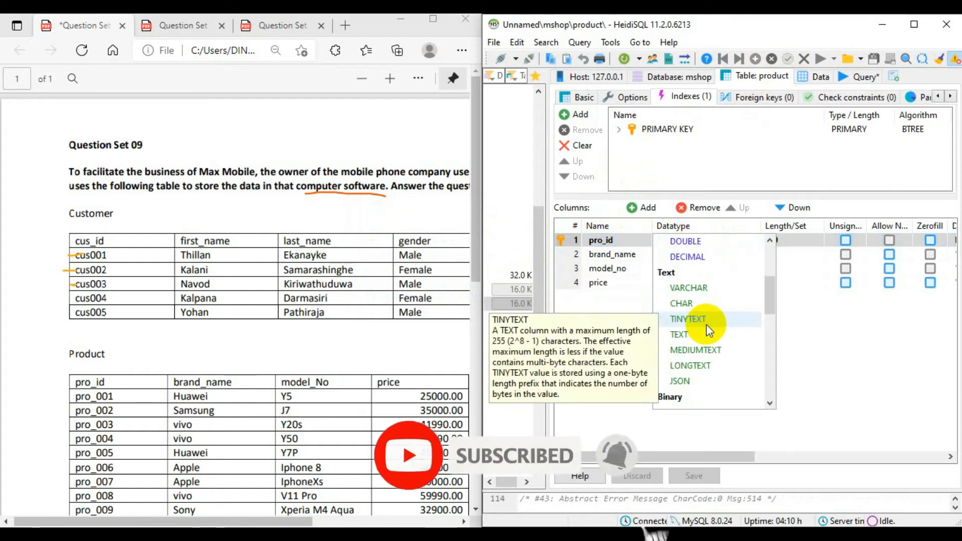
click(697, 286)
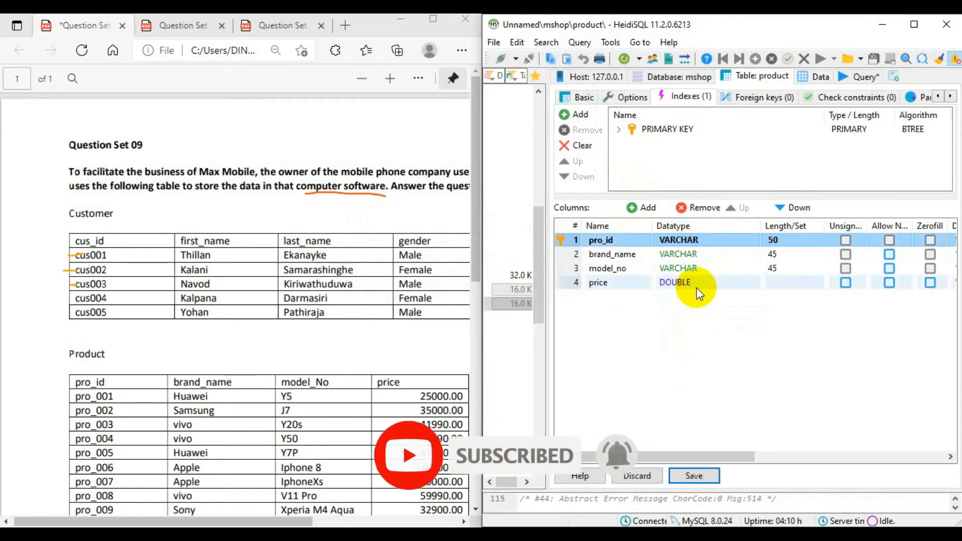
click(696, 476)
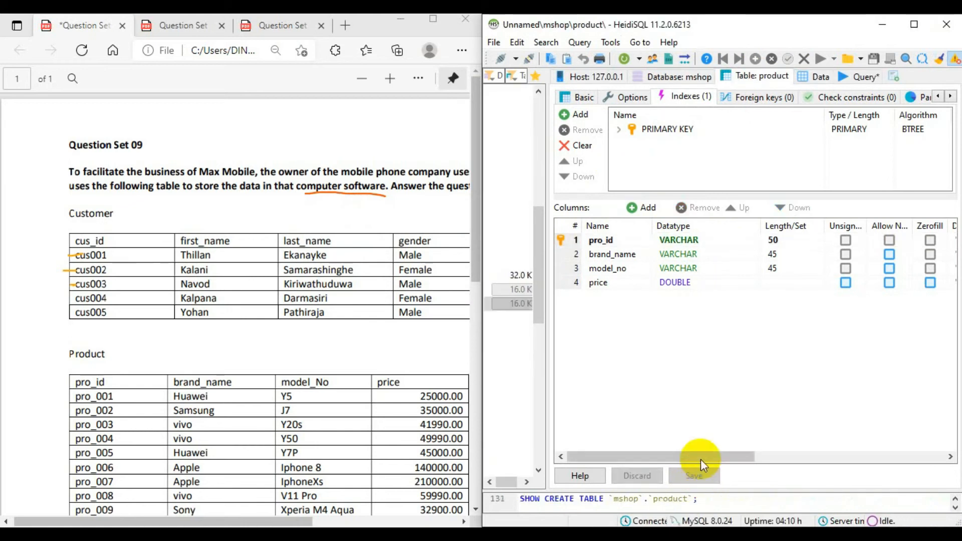
- Return to the product table's data, enlarge the grid area and widen the model_no column
click(820, 76)
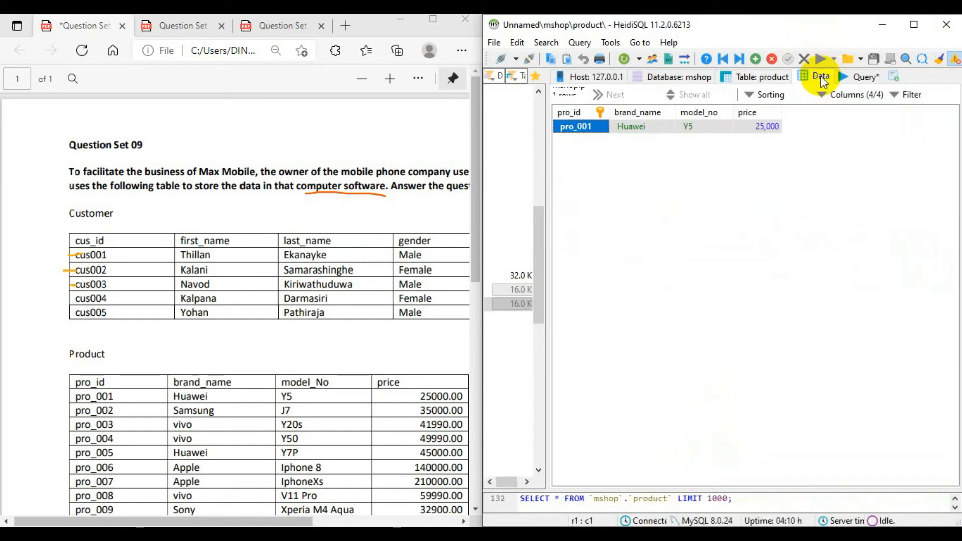
click(766, 209)
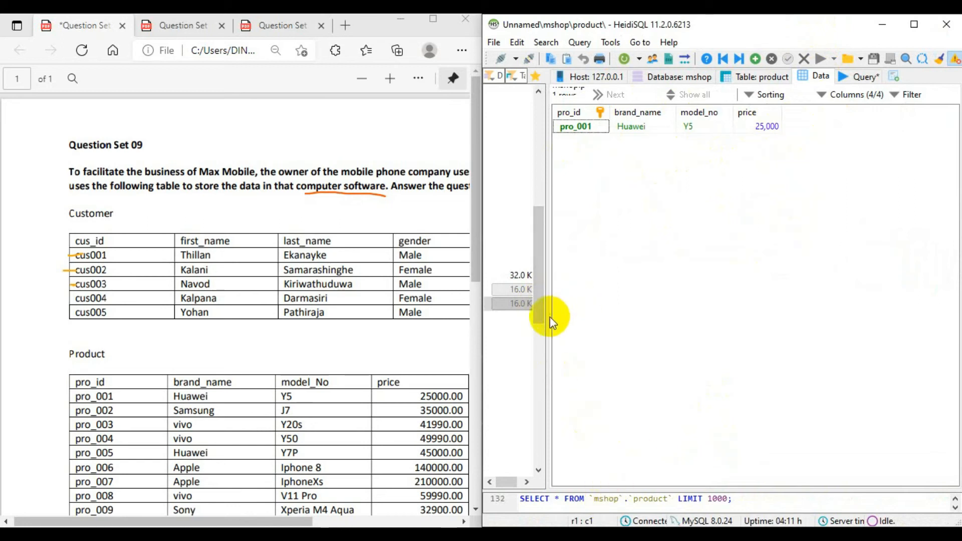
drag(546, 317, 522, 317)
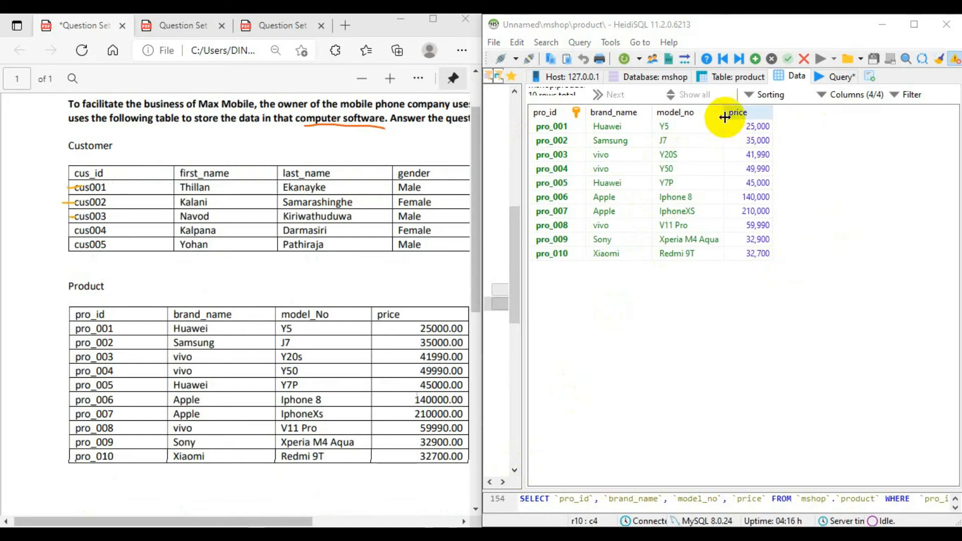
drag(724, 112, 732, 132)
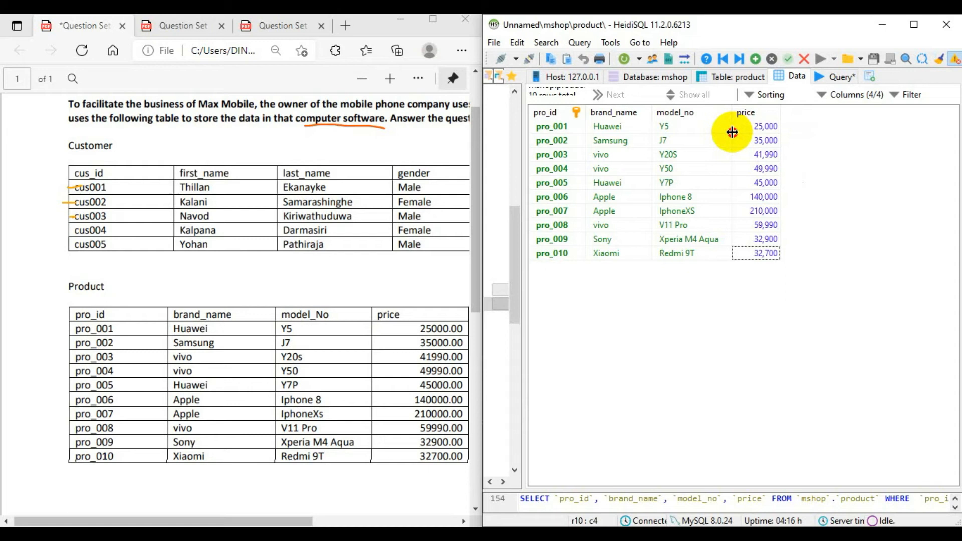
- Maximize the Question Set 09 PDF and tick off question 03 with a blue pen stroke
click(379, 29)
scroll(311, 286, down, 5)
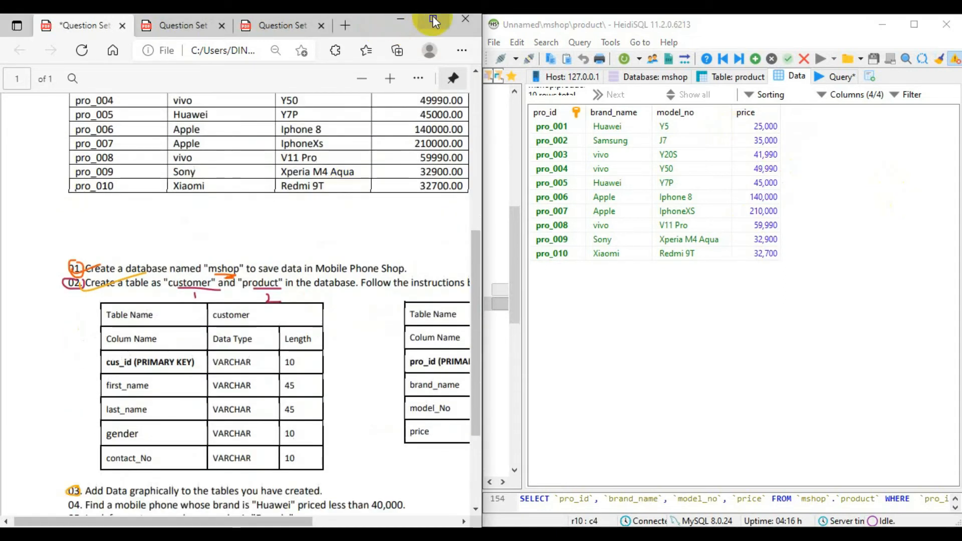
click(433, 19)
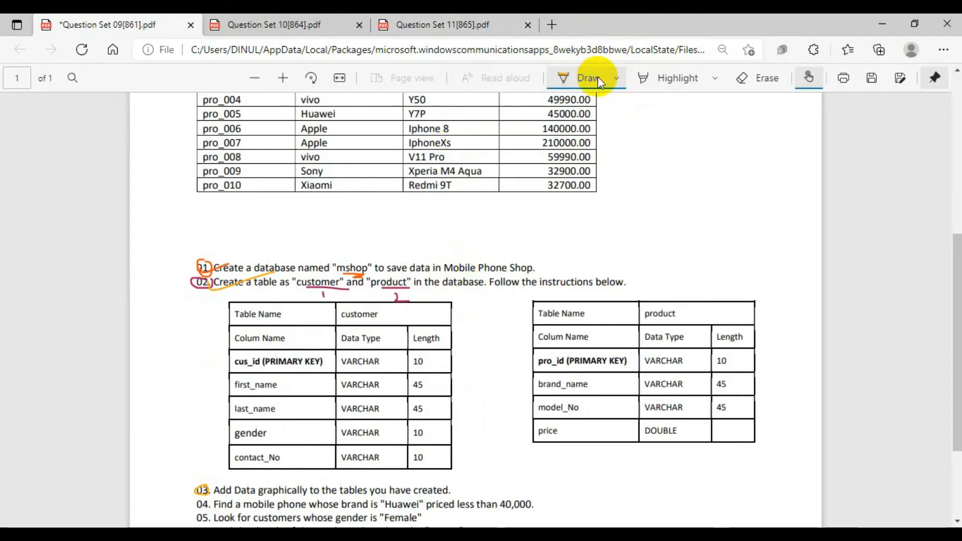
click(616, 77)
click(578, 194)
drag(203, 490, 244, 483)
- Draw a bracket beside questions 04 to 06 and handwrite SQL next to it
scroll(396, 380, down, 3)
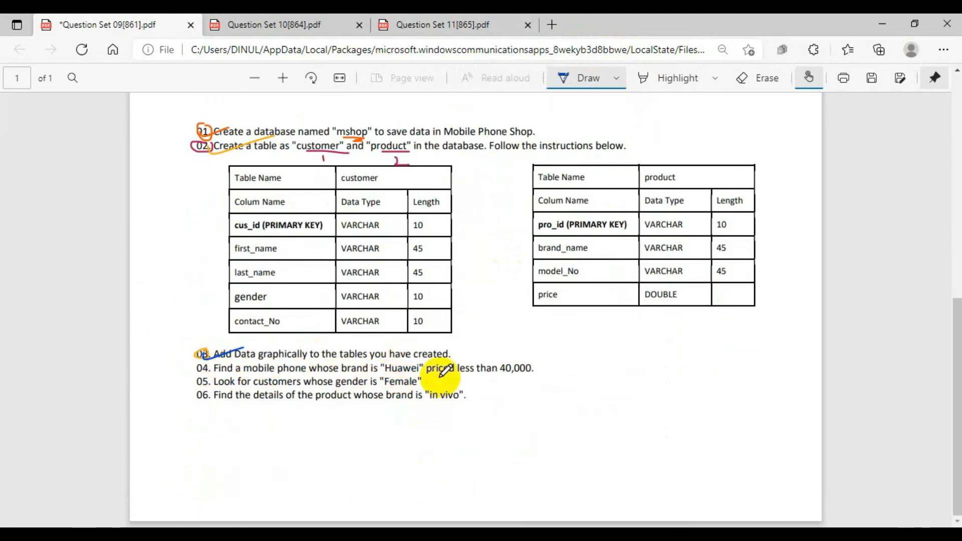
mouse_move(541, 367)
mouse_down()
mouse_move(551, 389)
mouse_move(542, 412)
mouse_up()
mouse_move(579, 376)
mouse_down()
mouse_move(580, 394)
mouse_move(644, 374)
mouse_move(687, 394)
mouse_up()
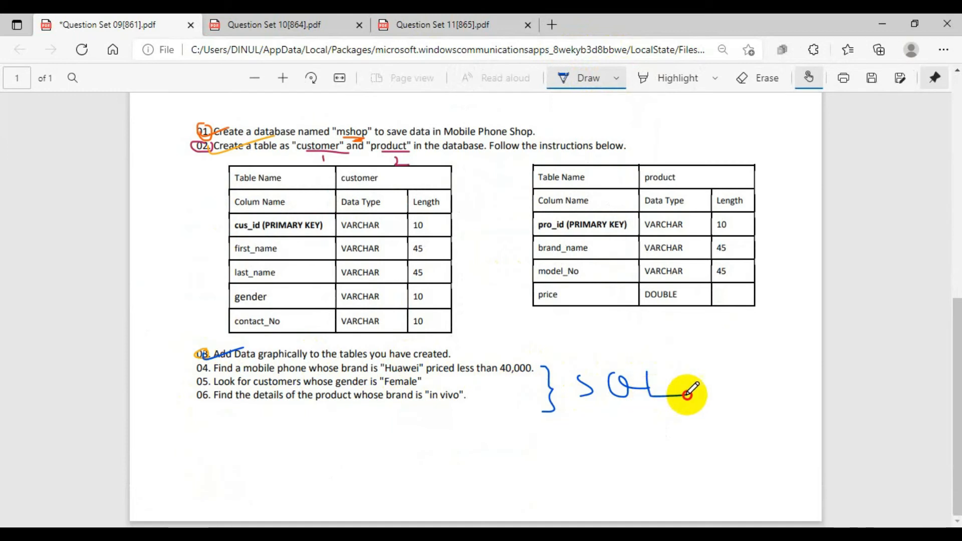
- Highlight question 04 in yellow in the Question Set 09 PDF and return to the product table's data above it
click(617, 79)
click(599, 80)
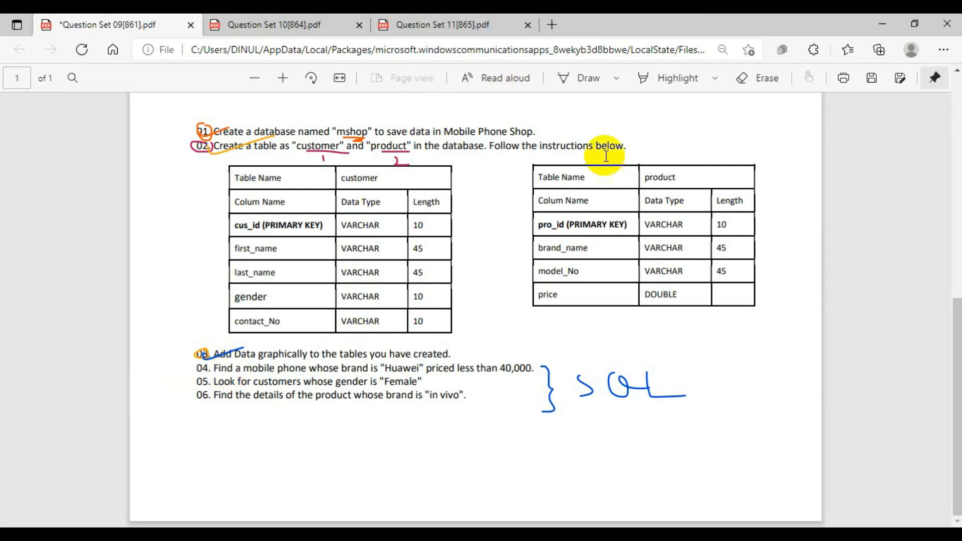
click(675, 79)
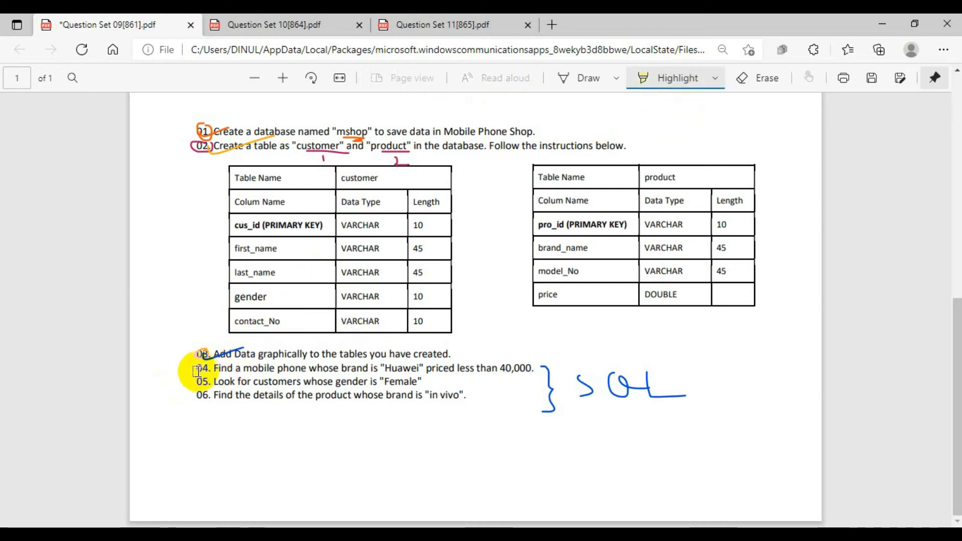
drag(198, 371, 549, 384)
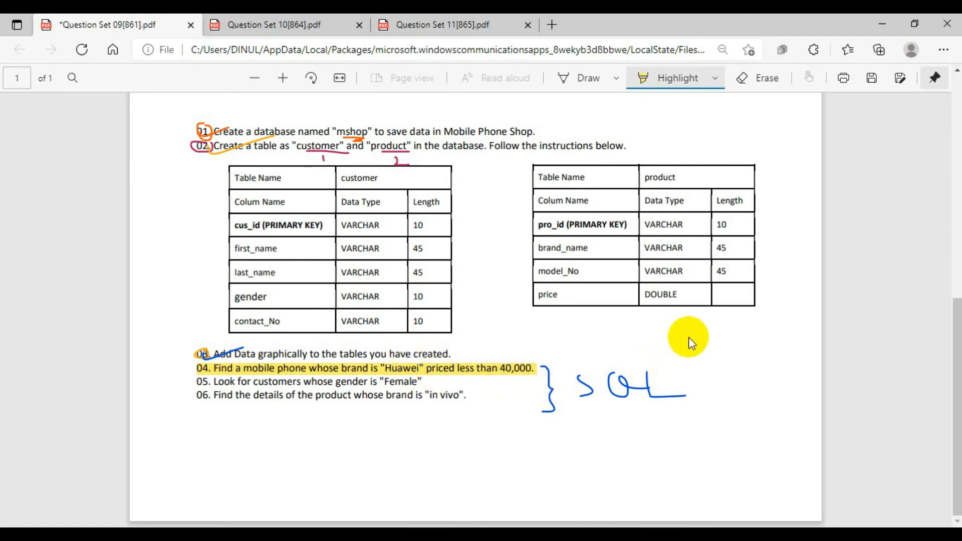
scroll(687, 341, up, 3)
scroll(691, 339, up, 5)
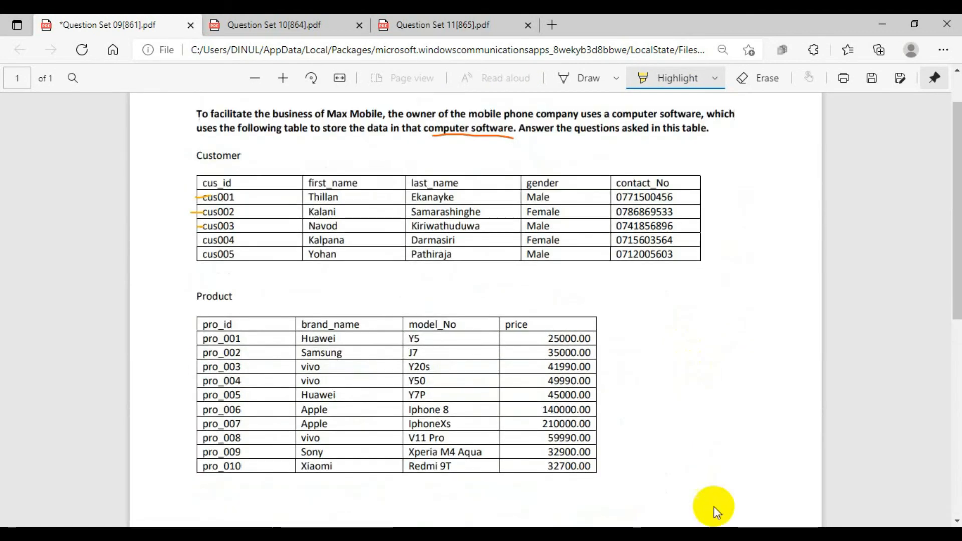
- Switch to HeidiSQL, maximize its window and delete the old customer query from the query editor
click(666, 535)
drag(583, 14, 213, 58)
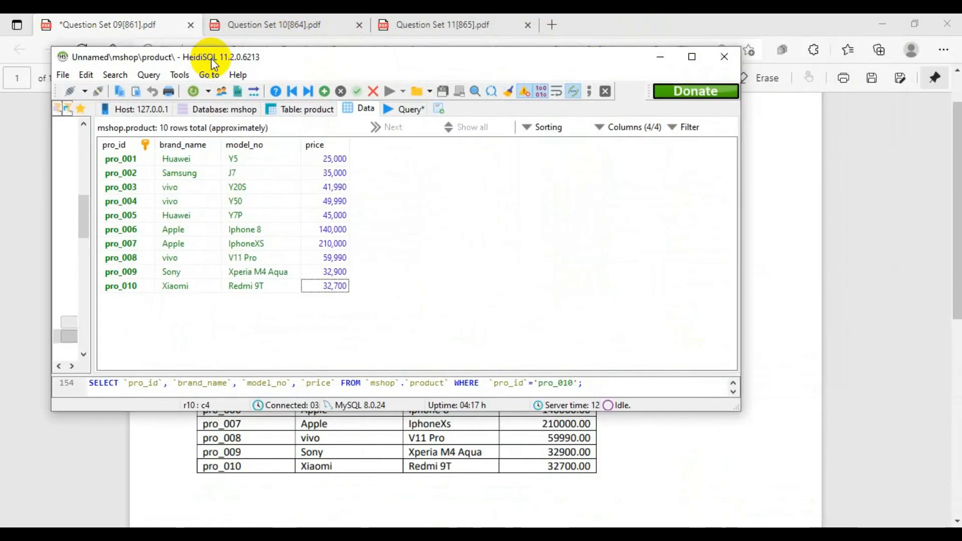
click(678, 57)
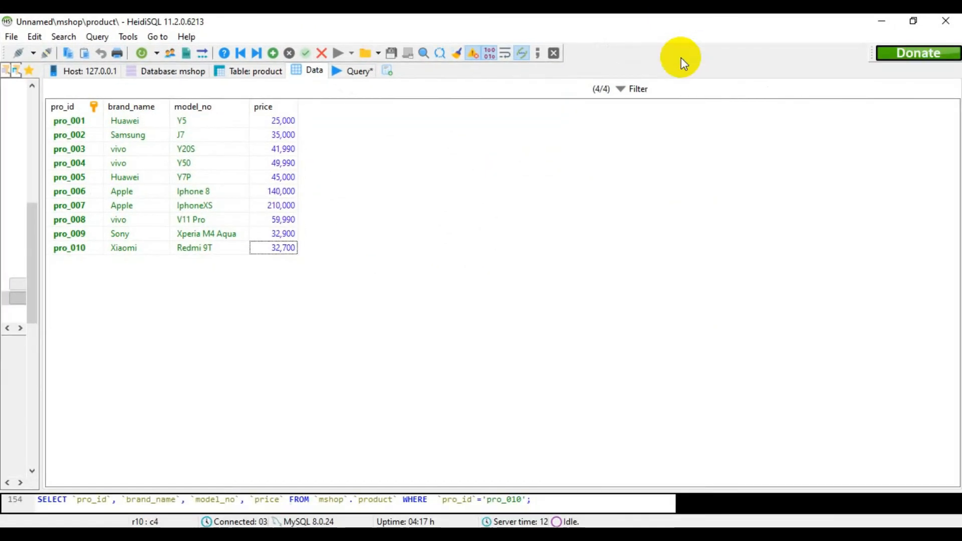
click(352, 71)
drag(342, 90, 89, 95)
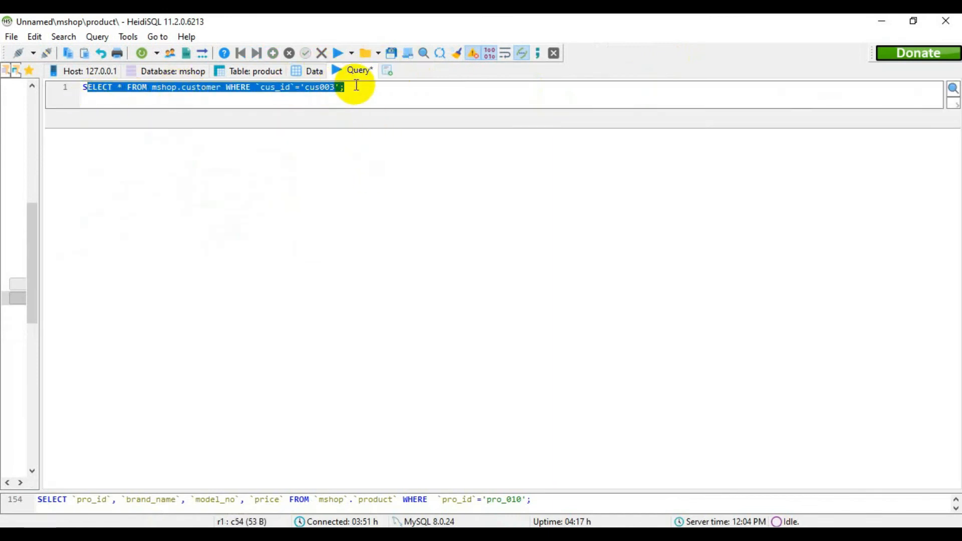
key(Delete)
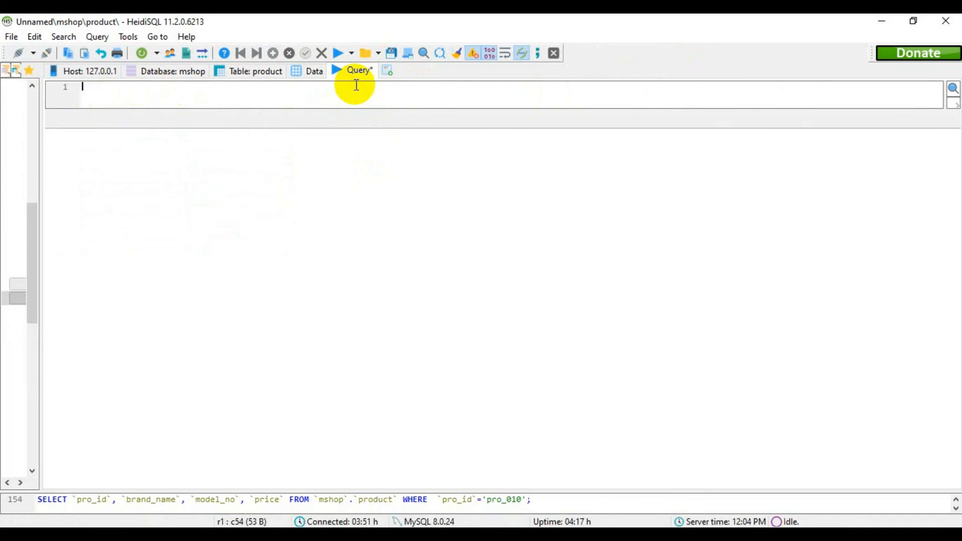
- Write SELECT FROM mshop.product WHERE with an empty pair of backticks, and check the column names in the product data
text(SELECT)
text(FROM mshop.)
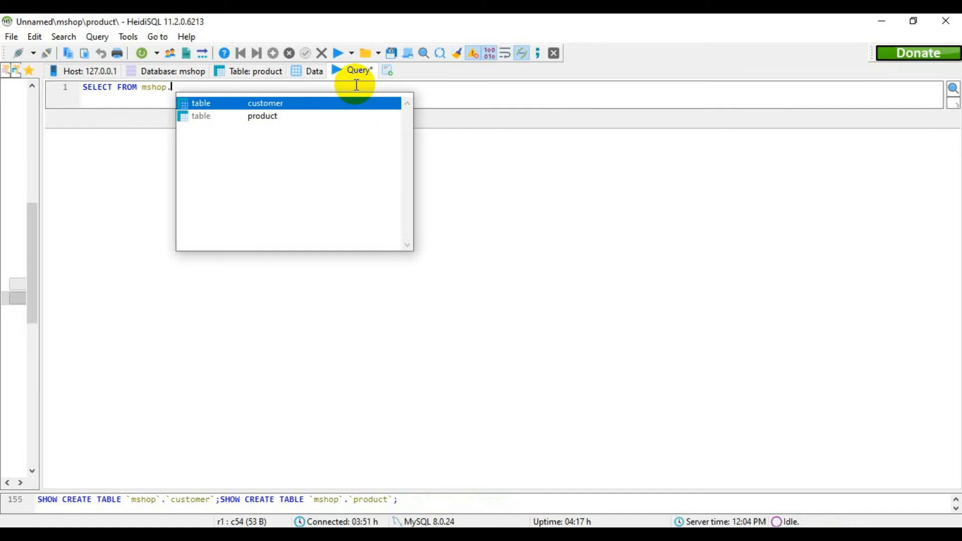
key(Down)
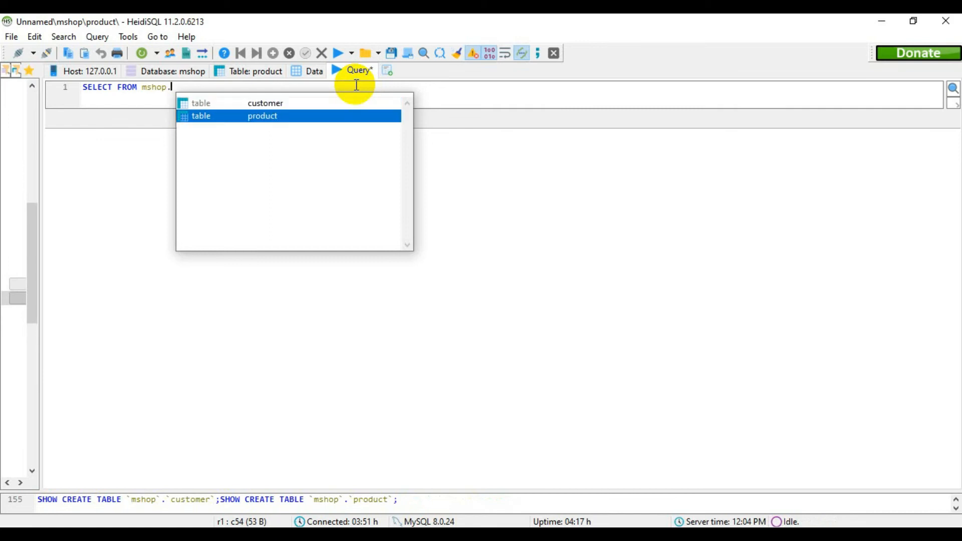
key(Return)
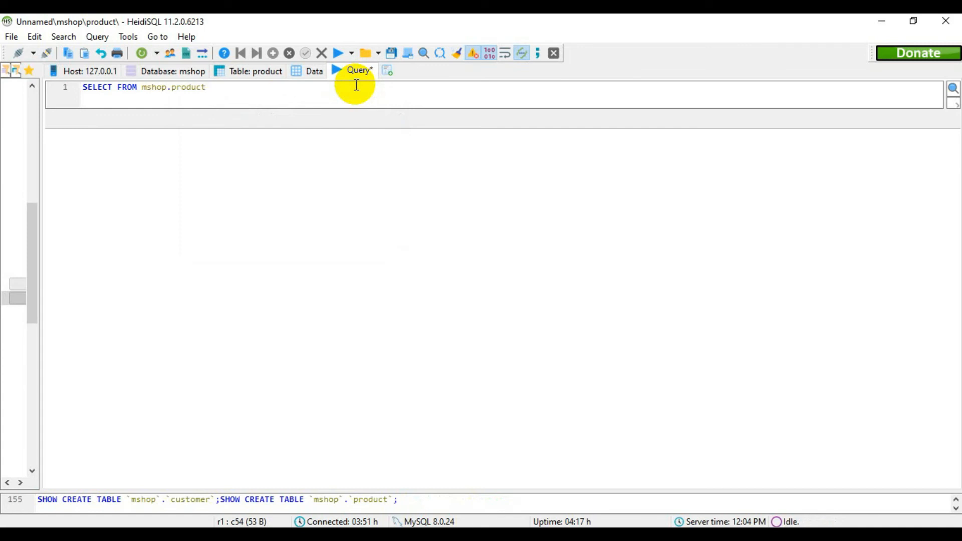
text(WHERE)
click(313, 71)
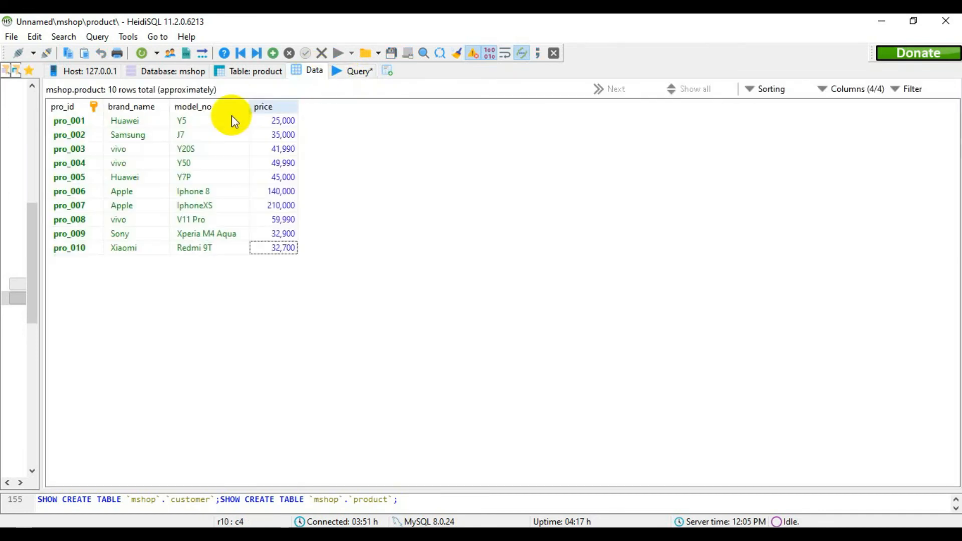
click(362, 71)
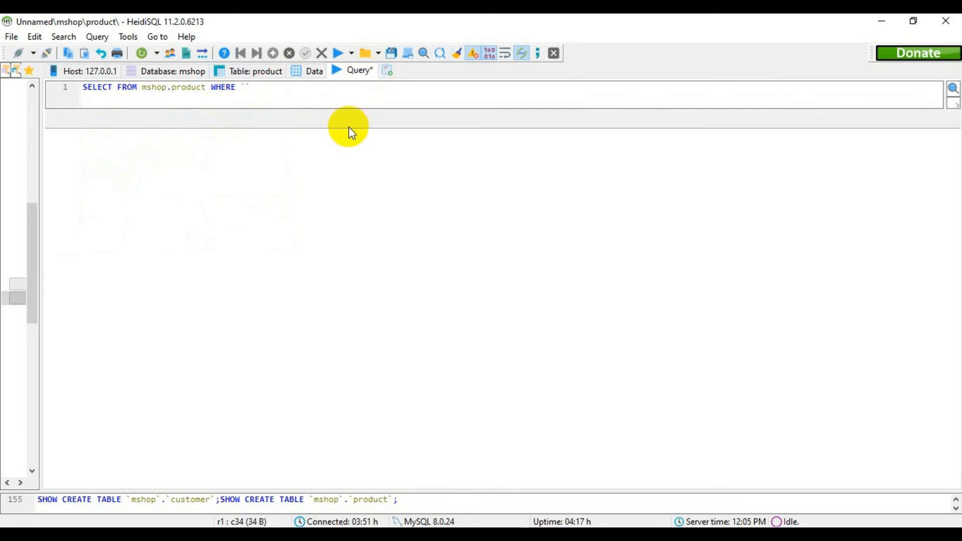
- Complete the condition as `brand`='Huawei'; and try to run the query
text(brqand)
key(Left)
key(Left)
key(Left)
key(BackSpace)
key(Right)
key(Right)
key(Right)
key(Right)
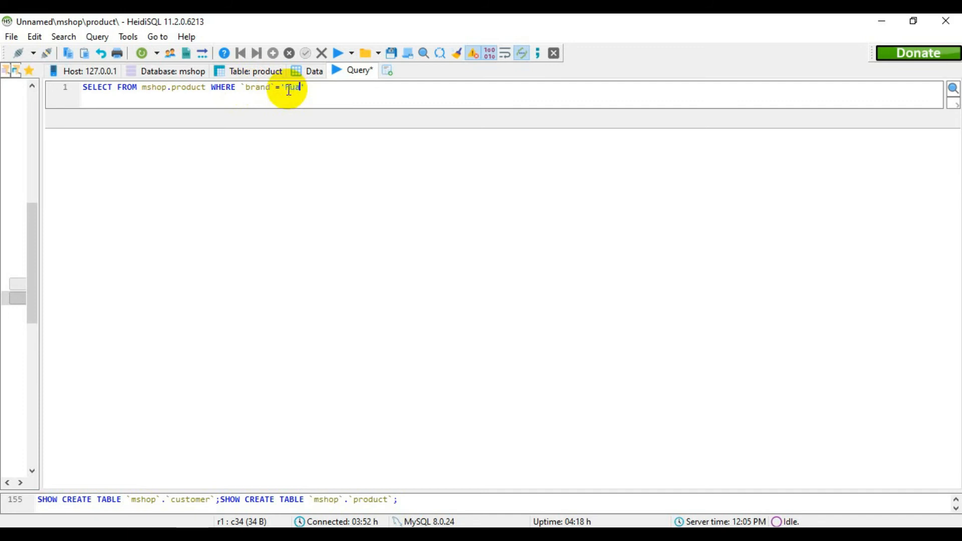
text(i)
click(320, 88)
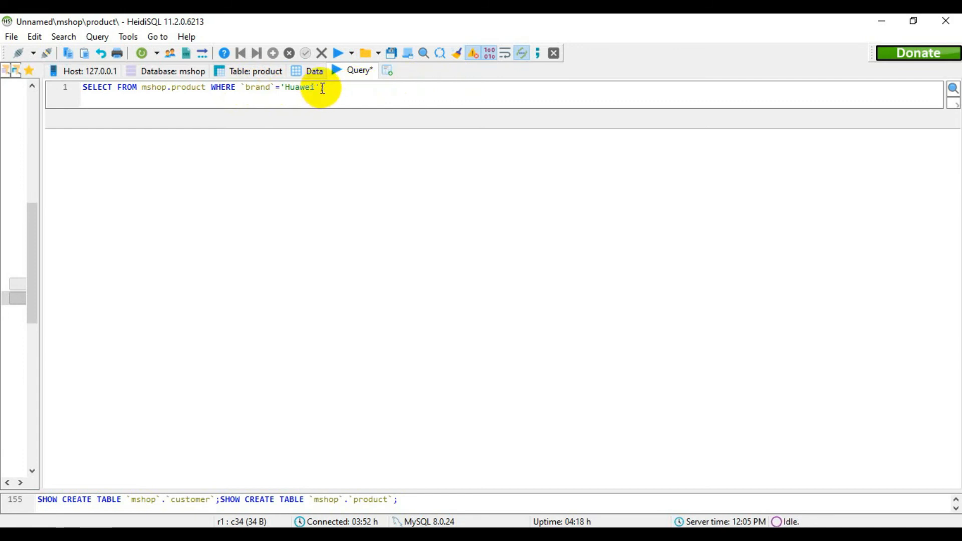
text(;)
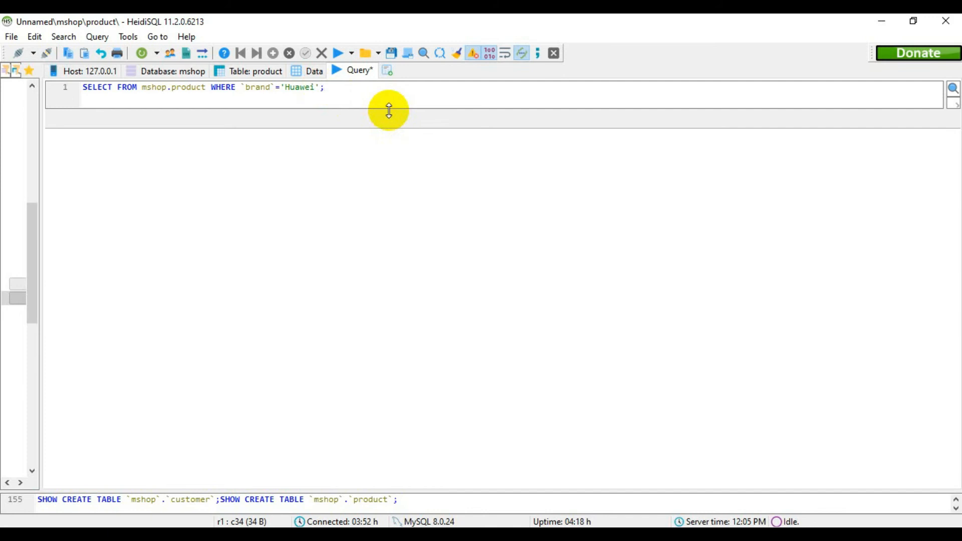
click(338, 52)
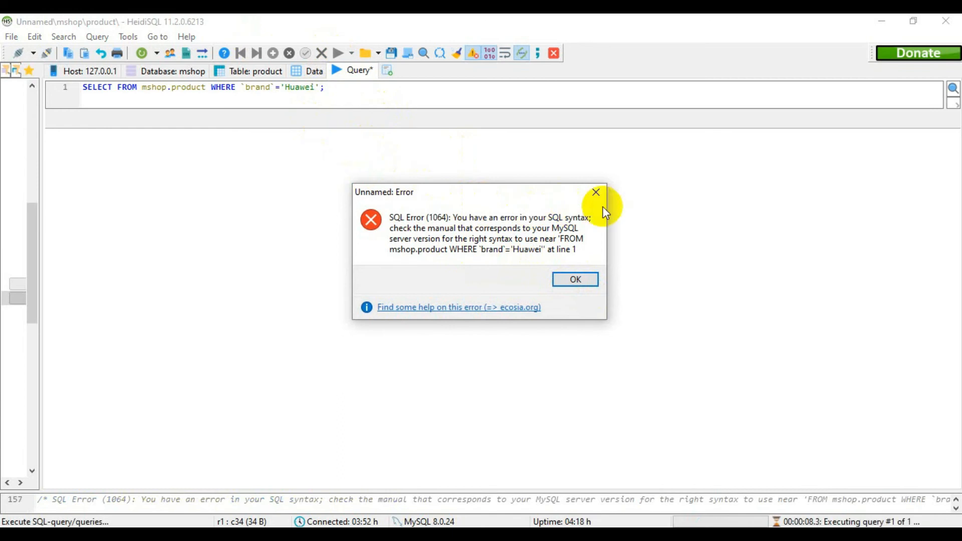
click(569, 281)
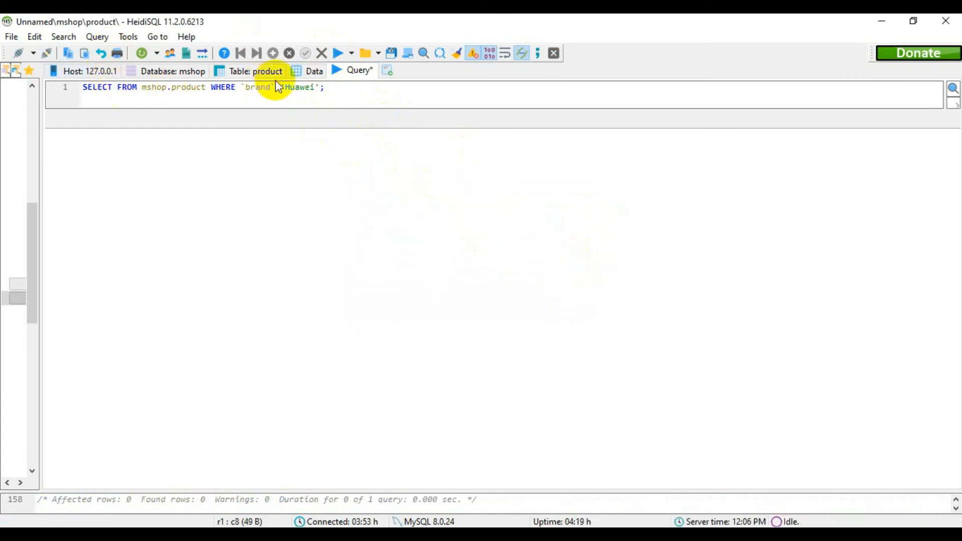
- Insert * after SELECT in the product query and run it again
click(312, 73)
click(357, 71)
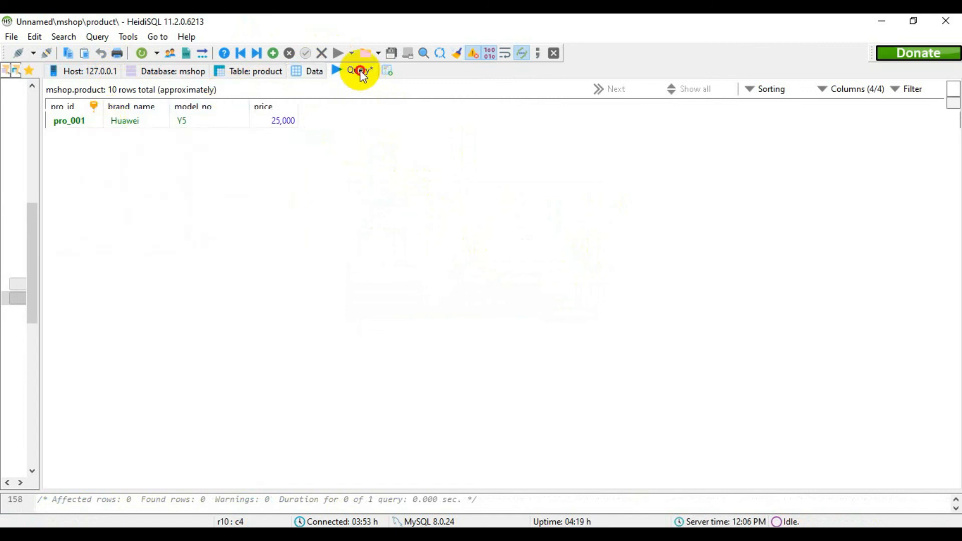
text(*)
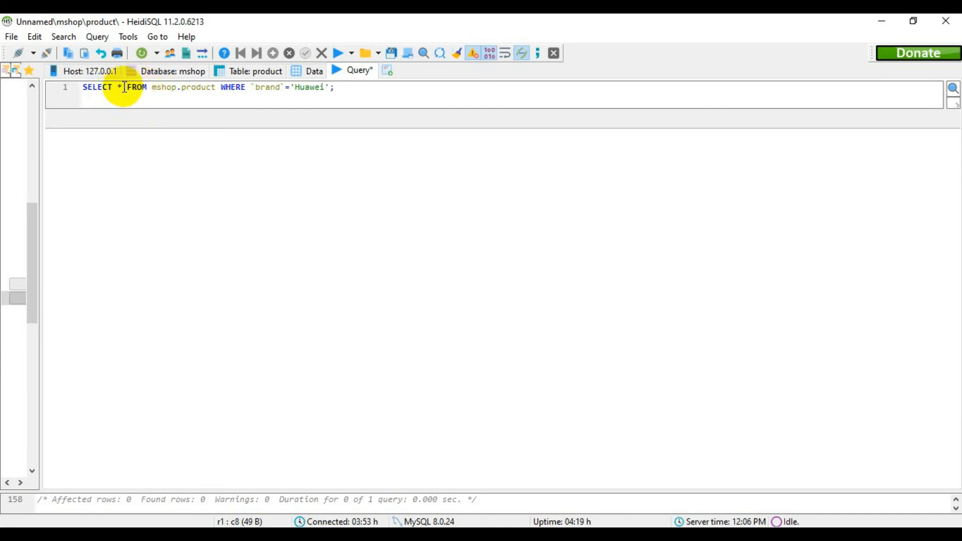
click(308, 76)
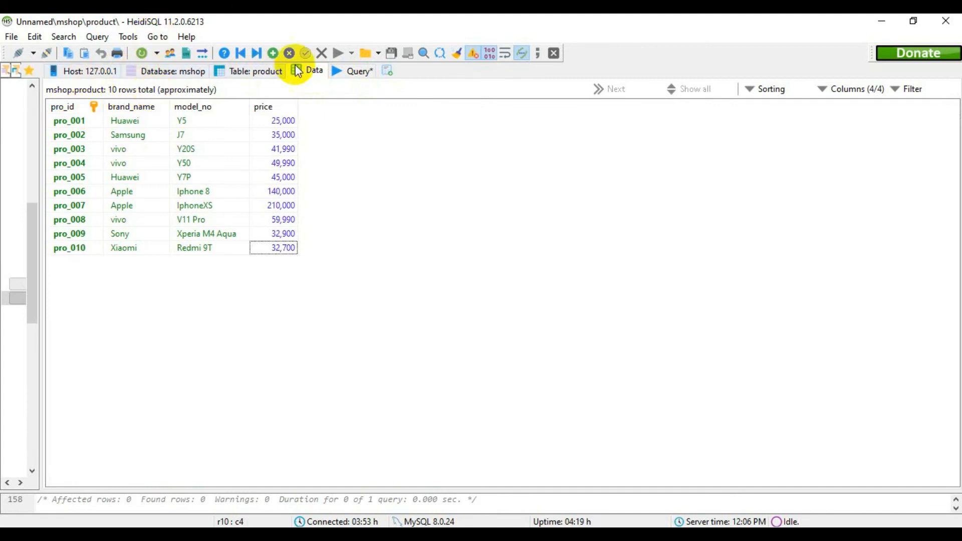
click(361, 70)
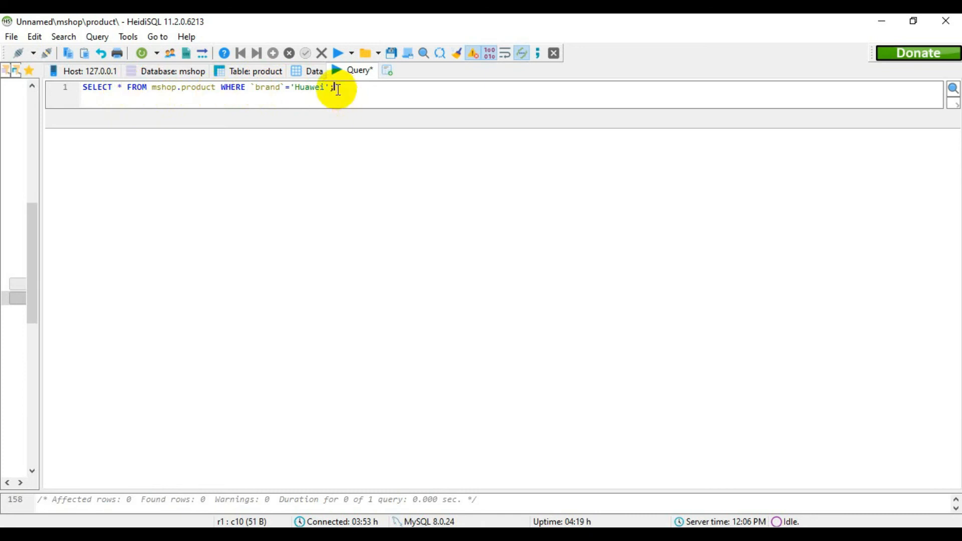
click(337, 52)
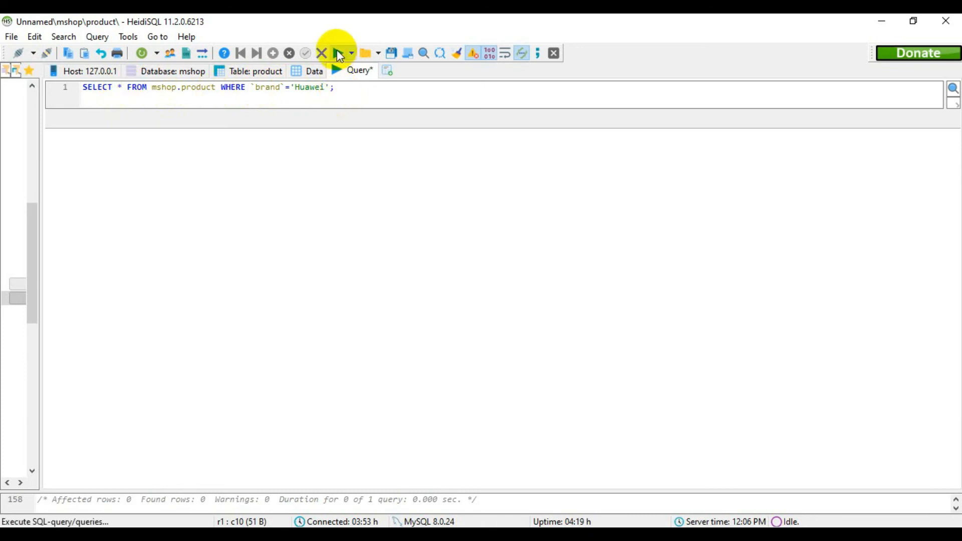
- Check the product columns, change the condition's column name to brand_name and run the query
click(311, 71)
click(353, 71)
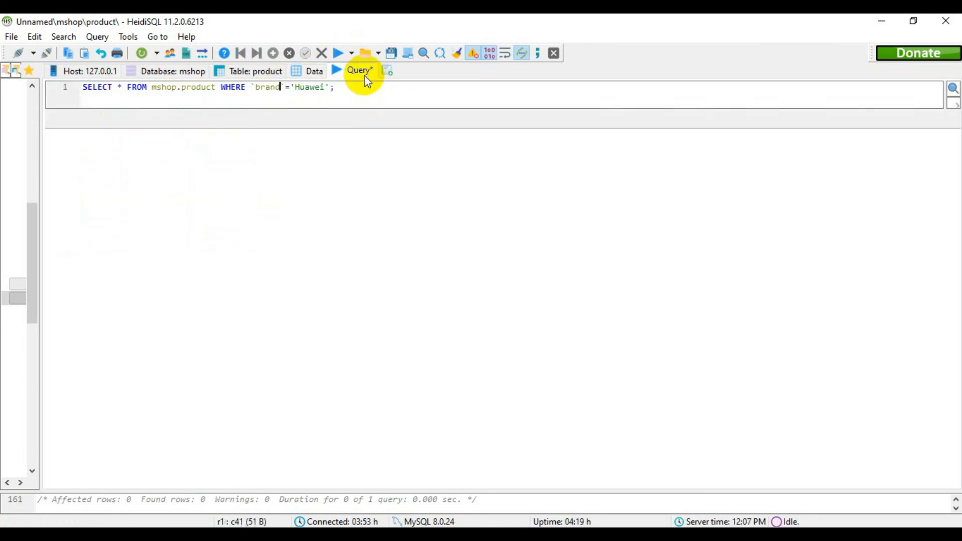
text(_name)
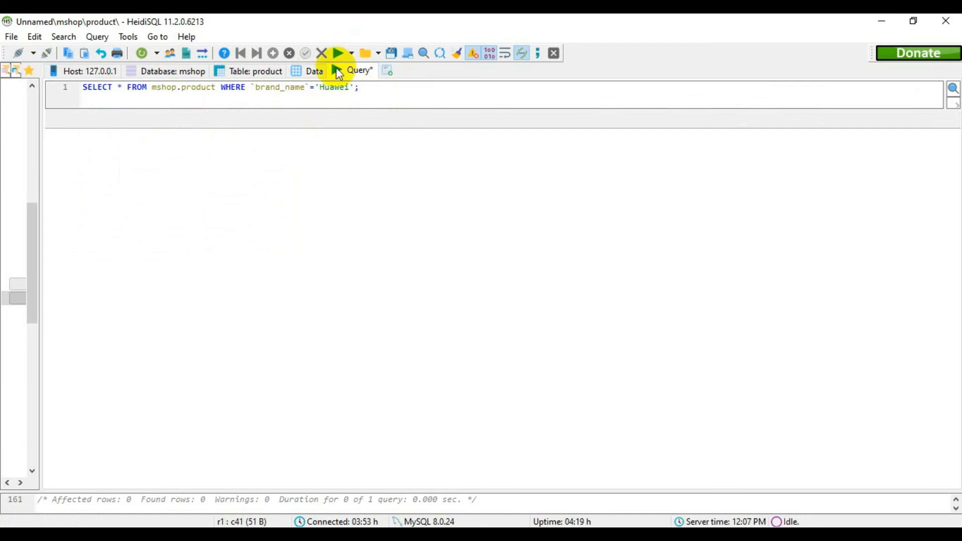
click(337, 54)
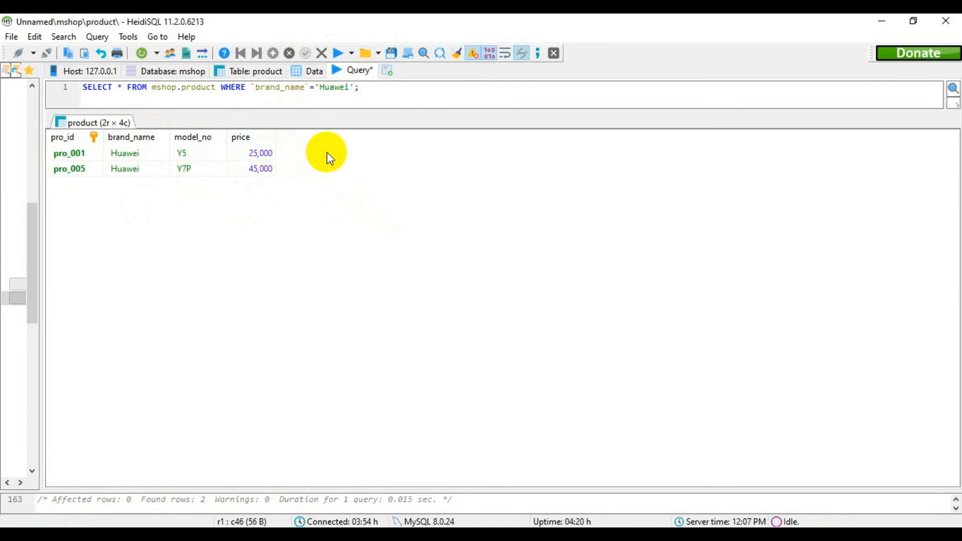
- Extend the condition with AND `price`<40000 before the semicolon and run the query
click(355, 87)
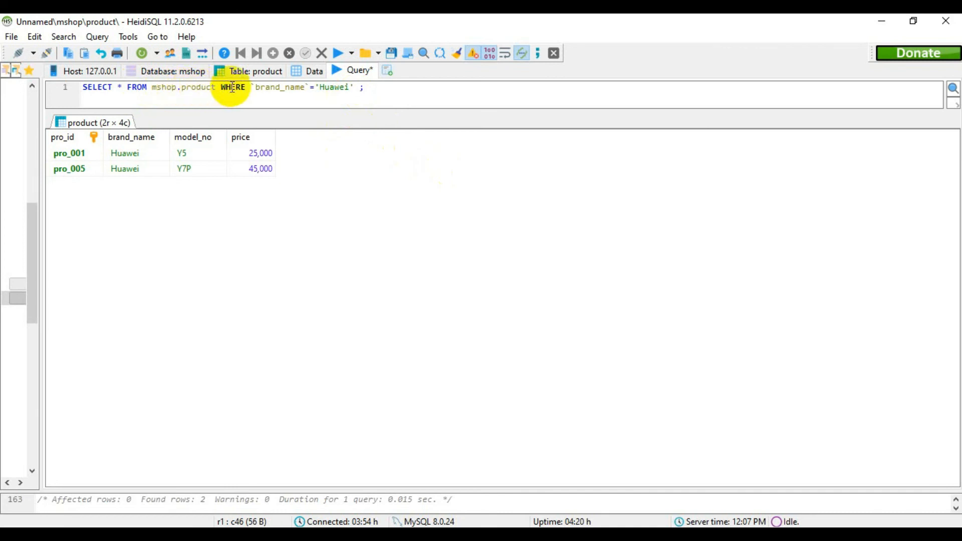
click(360, 88)
text(AND )
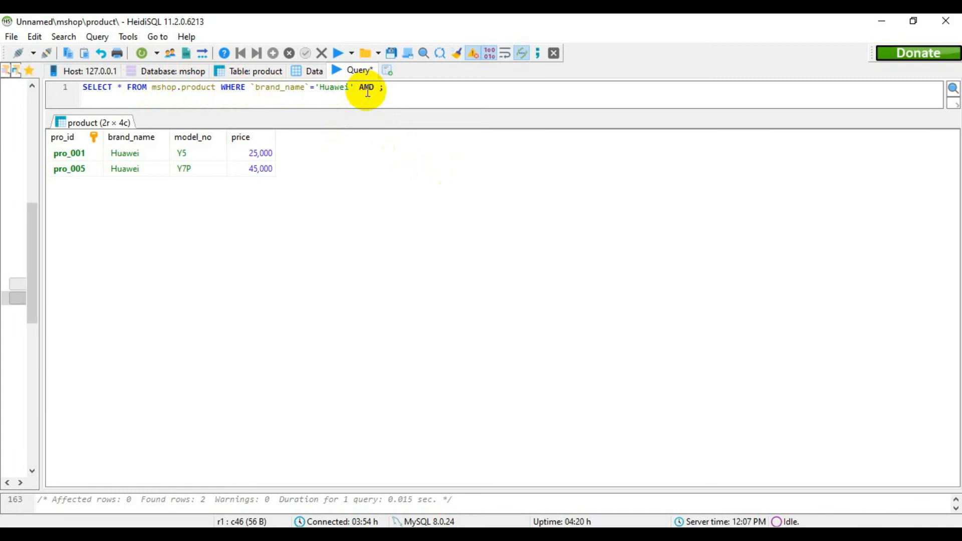
text(``price <40000)
click(339, 53)
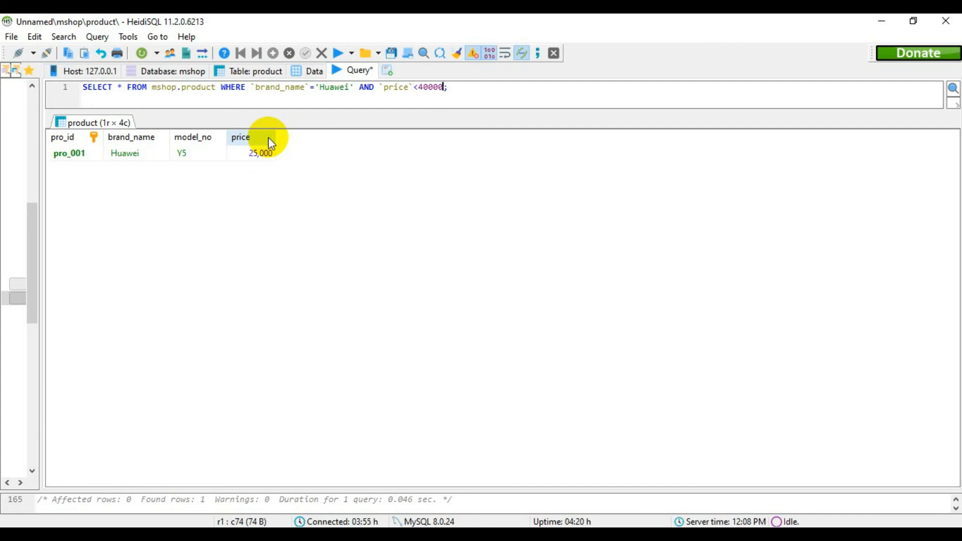
- Switch back to the Question Set 09 PDF, tick off question 04 with a red pen stroke and mark question 05
click(883, 19)
scroll(473, 363, down, 8)
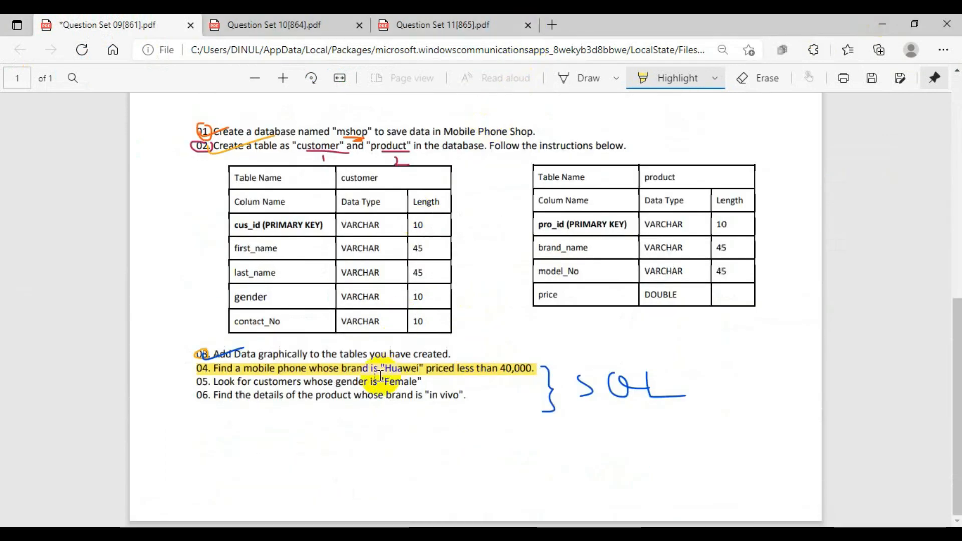
click(585, 78)
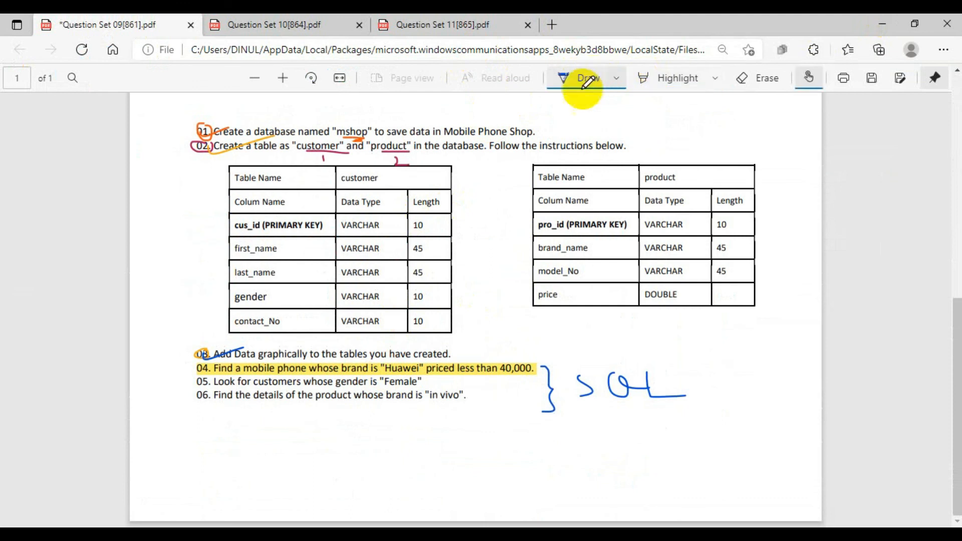
click(616, 78)
click(492, 160)
click(193, 369)
drag(197, 375, 231, 370)
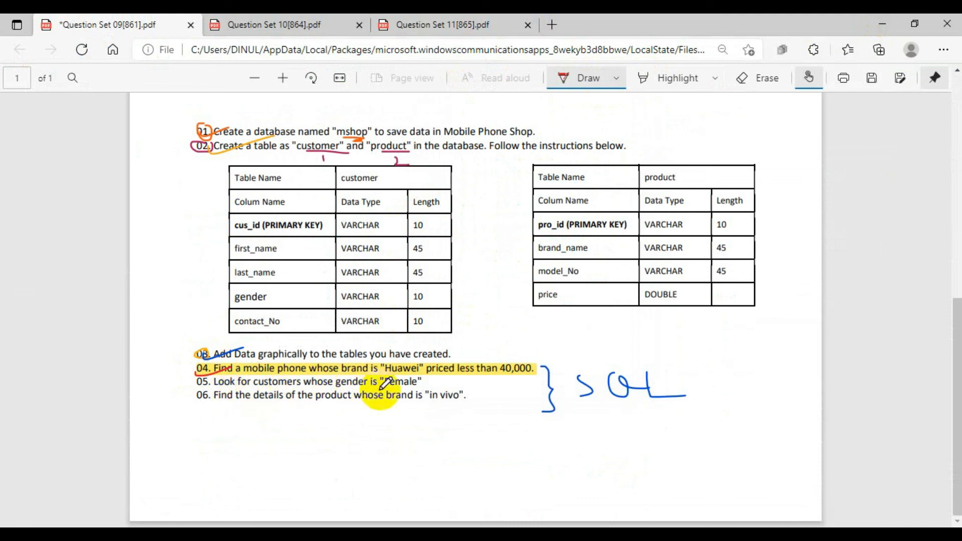
mouse_move(425, 385)
mouse_down()
mouse_move(461, 380)
mouse_move(426, 385)
mouse_move(446, 389)
mouse_up()
- Return to HeidiSQL and delete the Huawei price query from the query editor
click(881, 25)
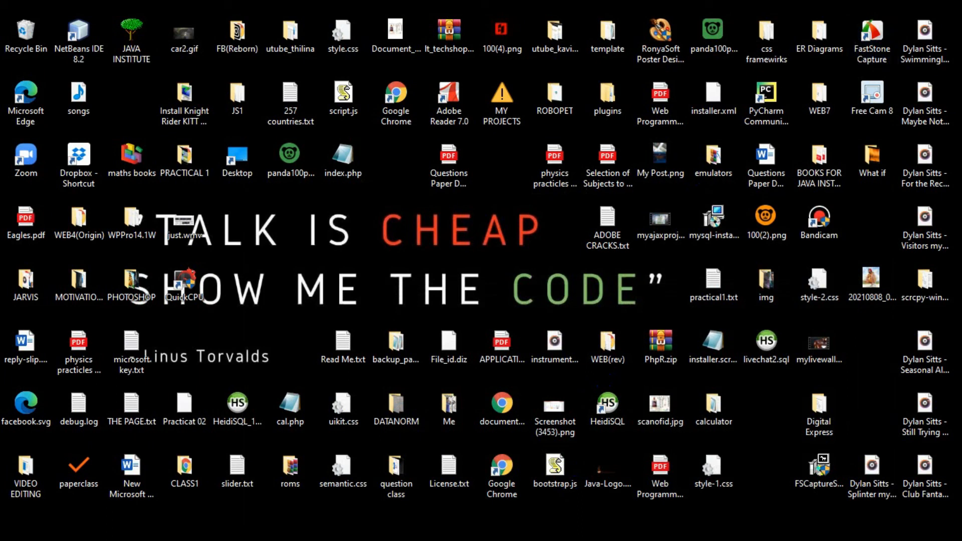
click(576, 534)
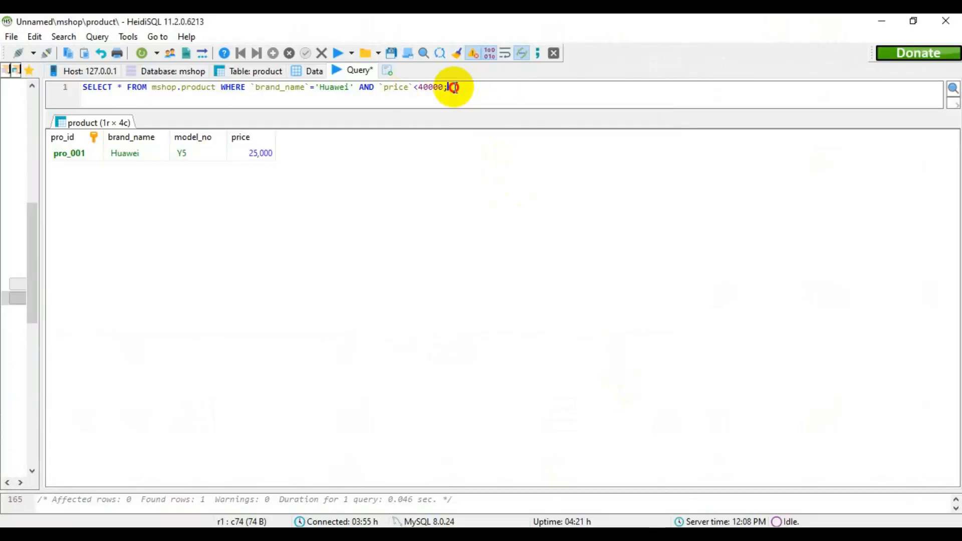
drag(448, 87, 86, 90)
key(Delete)
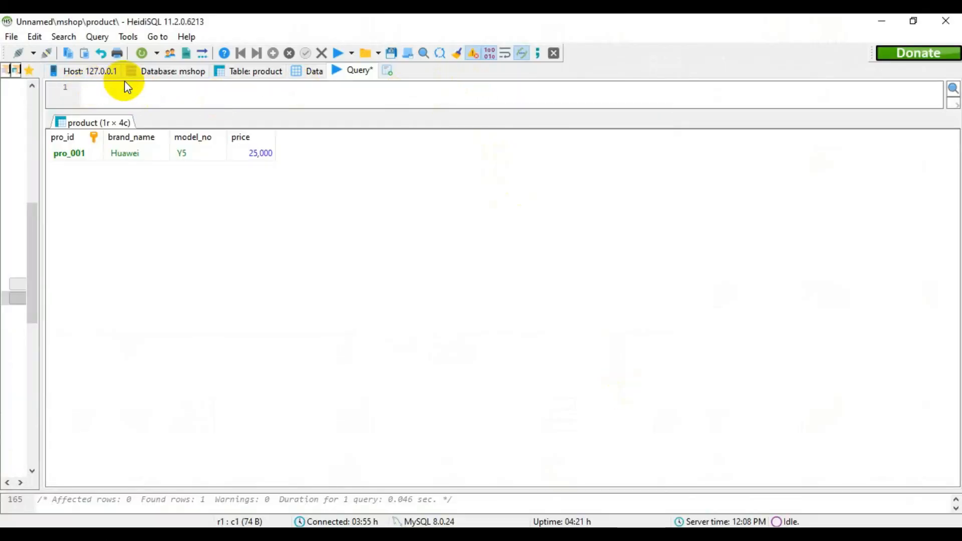
- Write SELECT * FROM mshop.customer in the empty query editor
text(SA)
text(ELEC)
key(BackSpace)
key(BackSpace)
key(BackSpace)
key(BackSpace)
key(BackSpace)
text(ELECT * FROM)
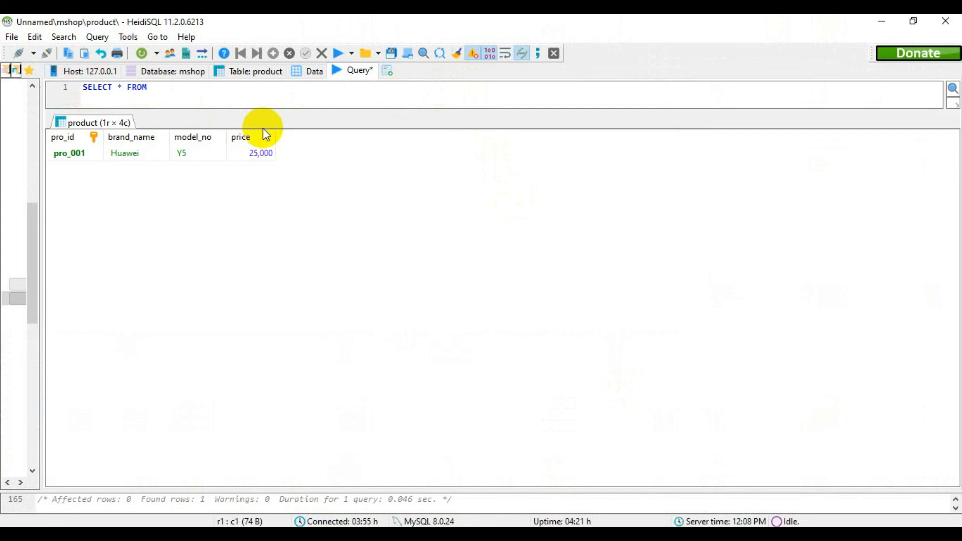
text( mshop.c)
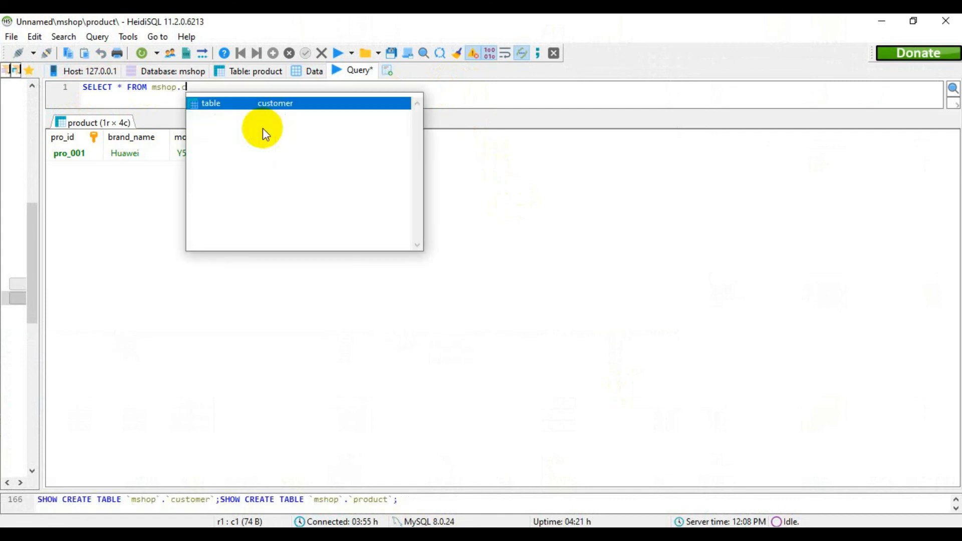
key(Return)
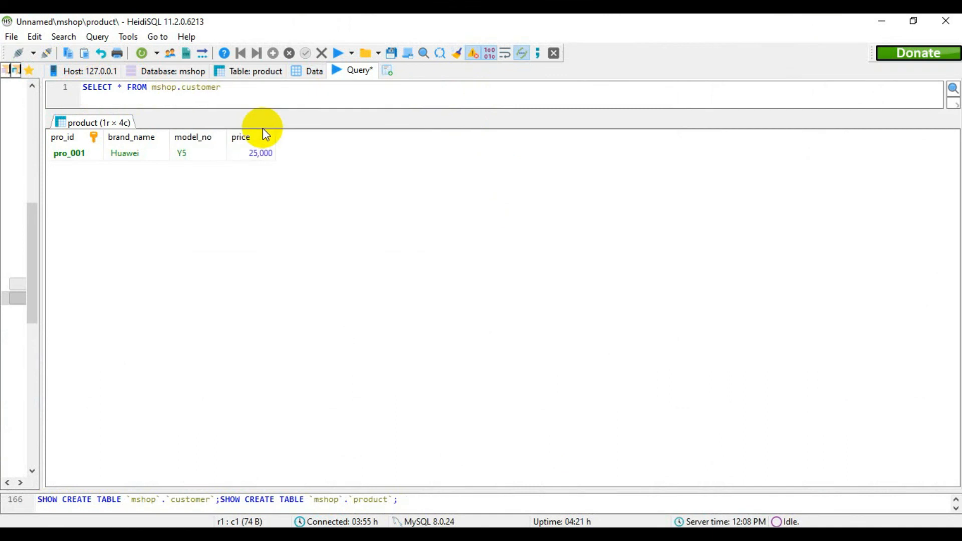
- Complete the customer query with the condition WHERE `gender`='Female'; and run it
text(WHERE `gender`='')
key(Left)
text(Female)
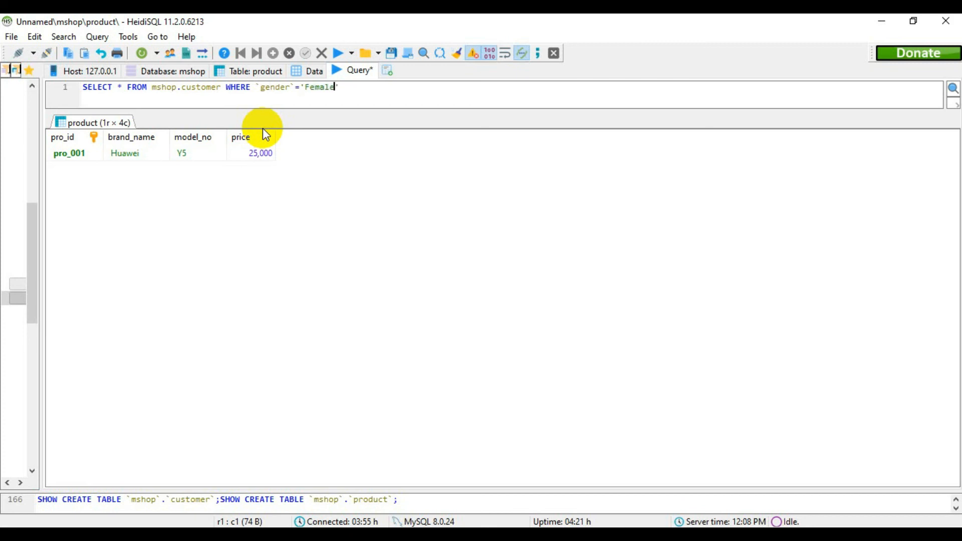
key(Right)
text(;)
click(332, 56)
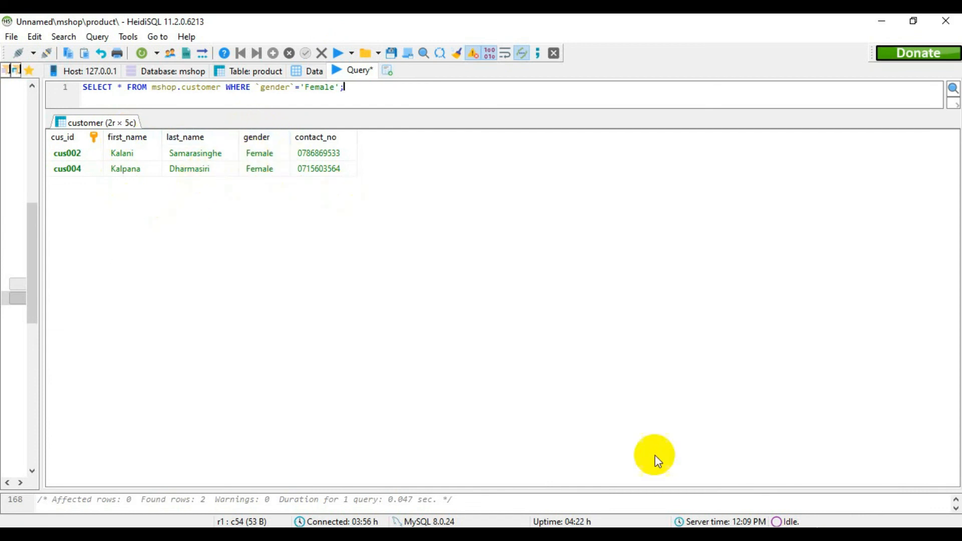
- Switch to the Question Set 09 PDF, tick off question 05 with a red stroke and underline "details" in question 06
click(592, 537)
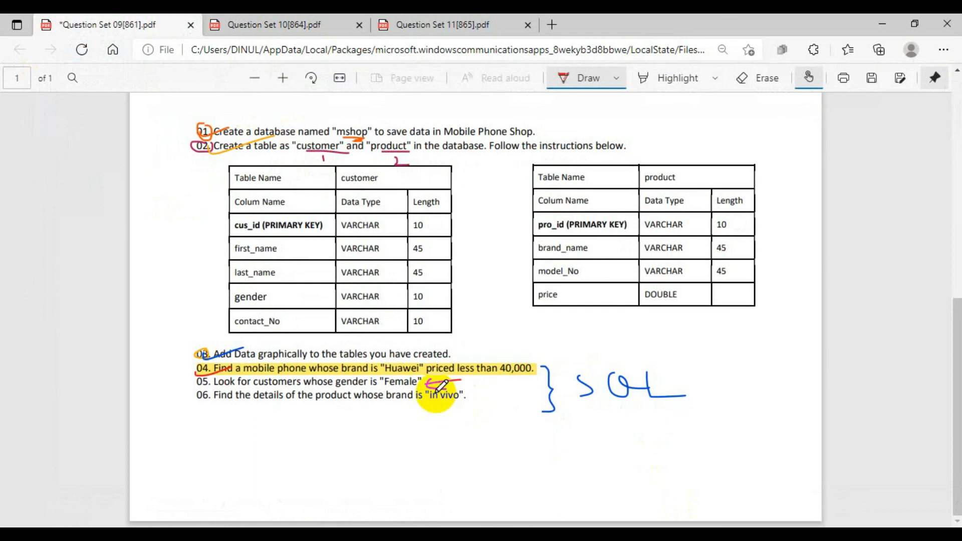
drag(202, 379, 246, 376)
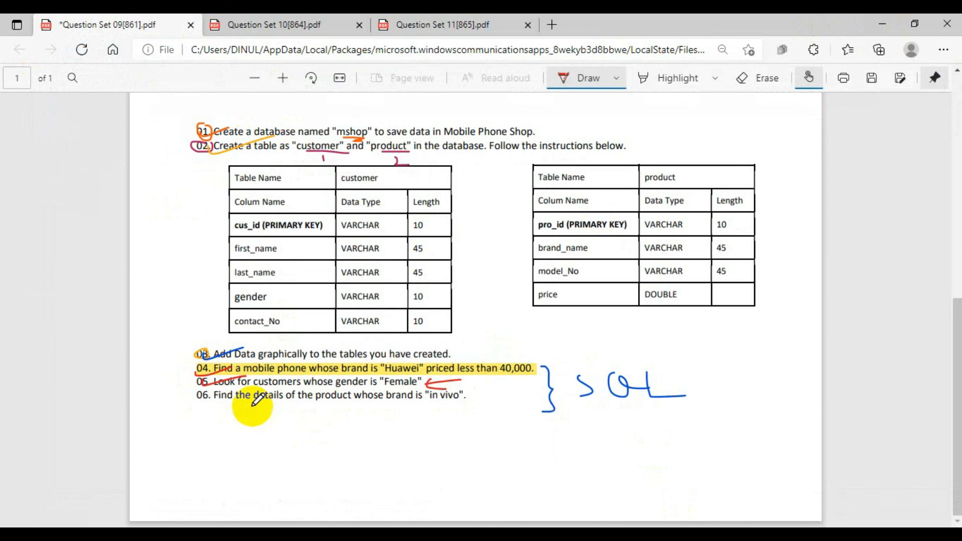
drag(253, 404, 300, 404)
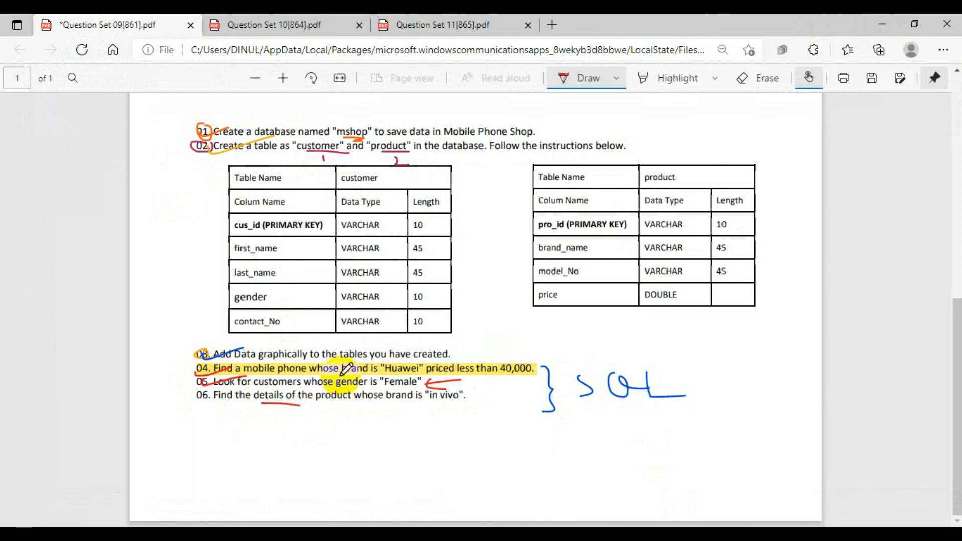
- Return to HeidiSQL and delete the Female customer query from the query editor
click(877, 25)
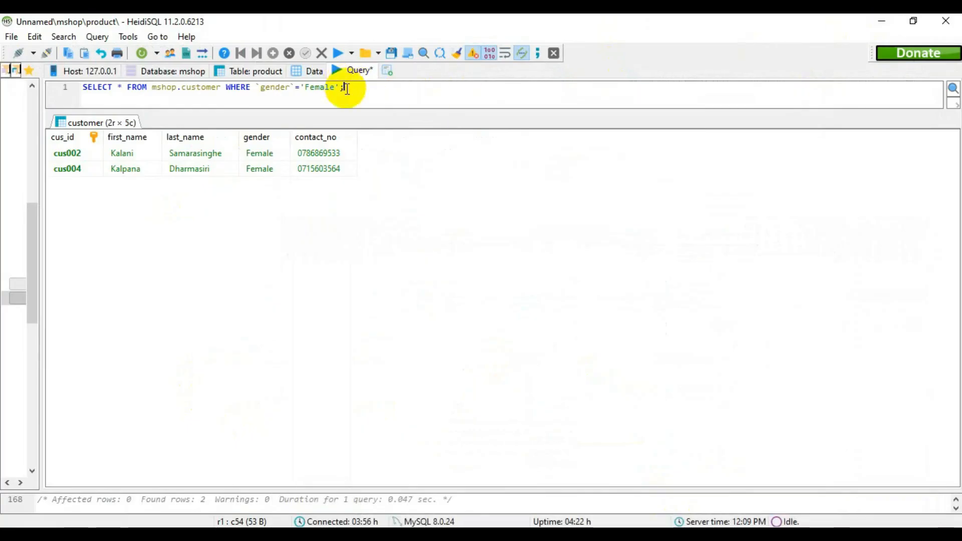
drag(344, 87, 75, 77)
key(BackSpace)
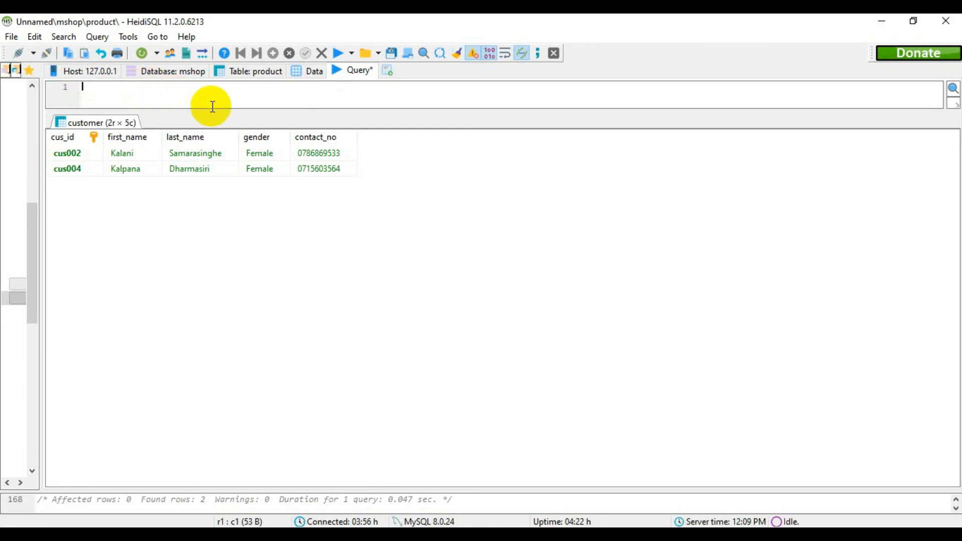
- Write SELECT * FROM mshop.product in the query editor
text(SELECT * FROM mshop.)
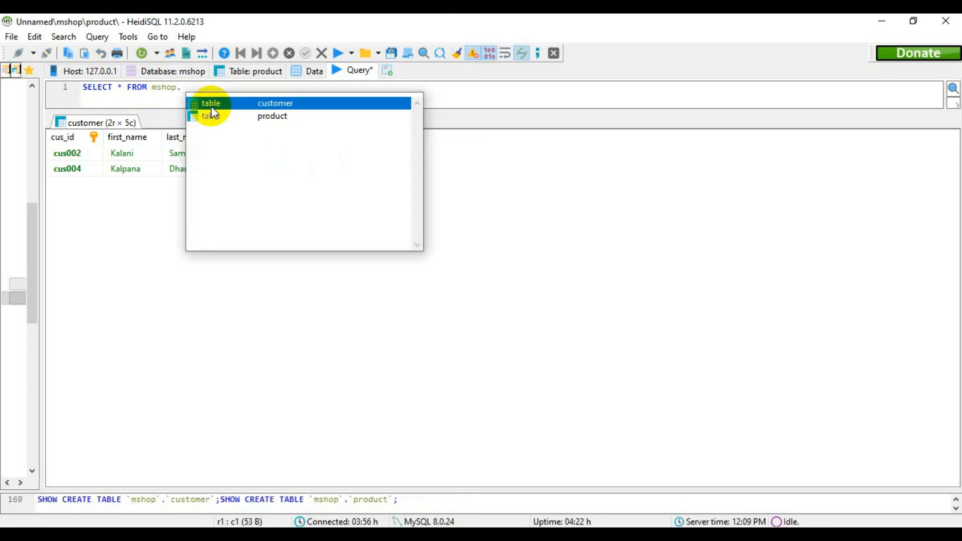
double_click(213, 114)
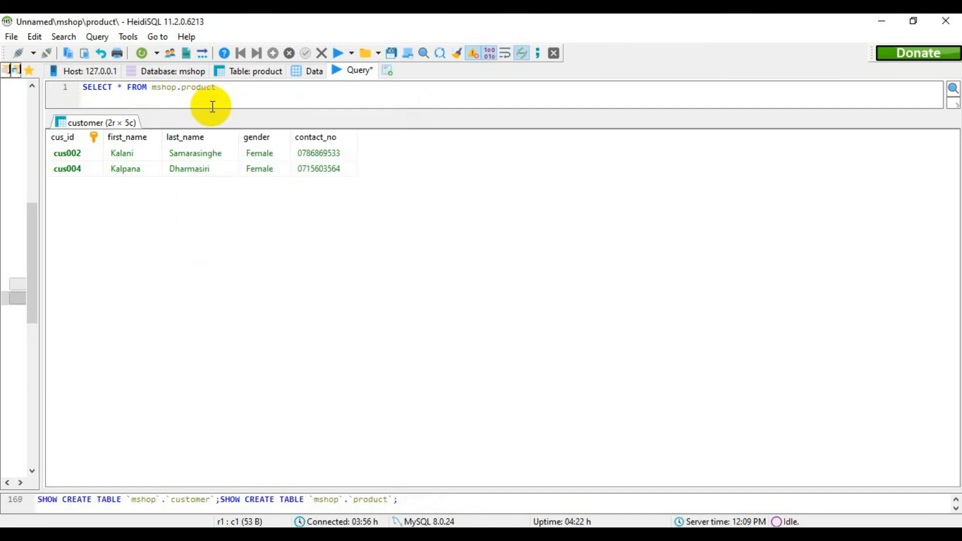
- Add the condition WHERE `brand`='vivo'; to the product query and run it
text(WHERE `brand)
key(Right)
text(='')
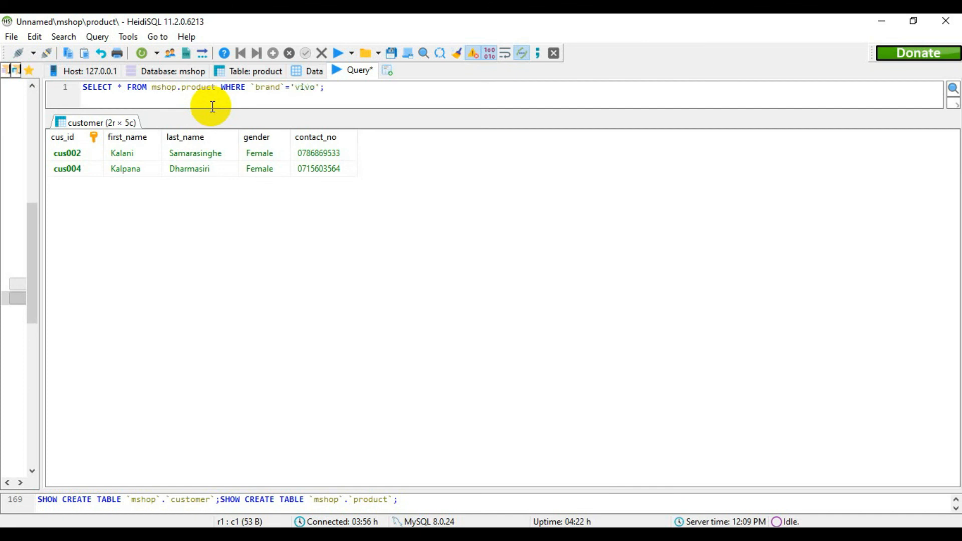
click(338, 53)
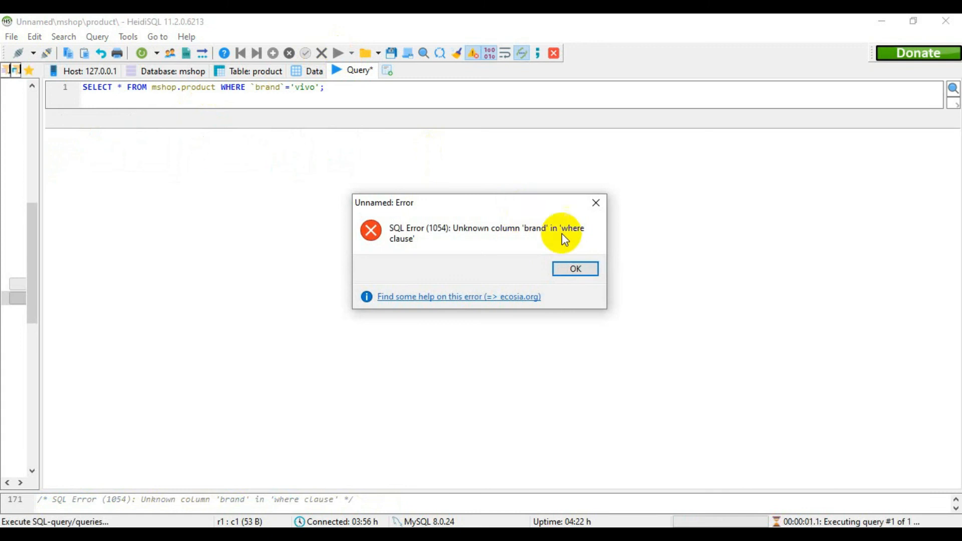
- Change the condition's column to brand_name, check it against the product table's columns and run the vivo query
click(595, 203)
click(315, 88)
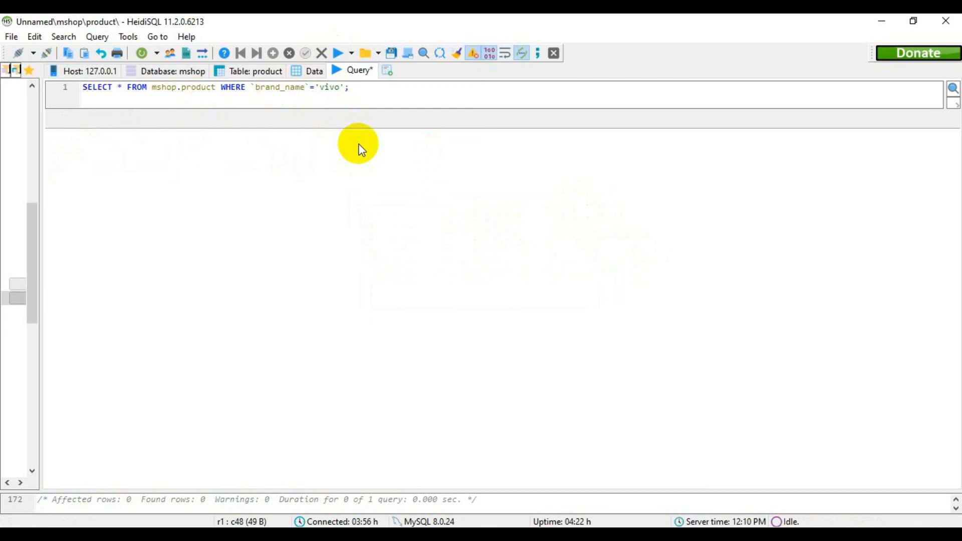
click(291, 73)
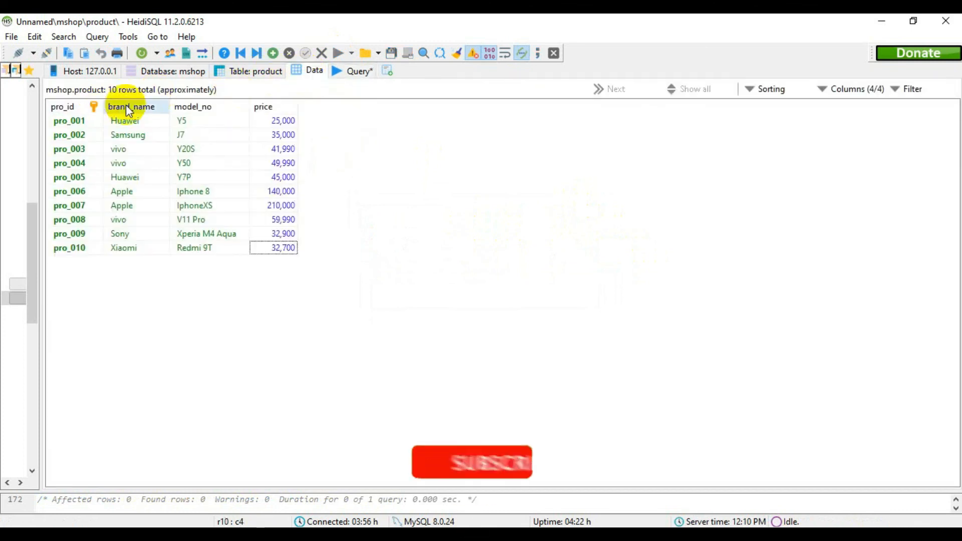
click(341, 74)
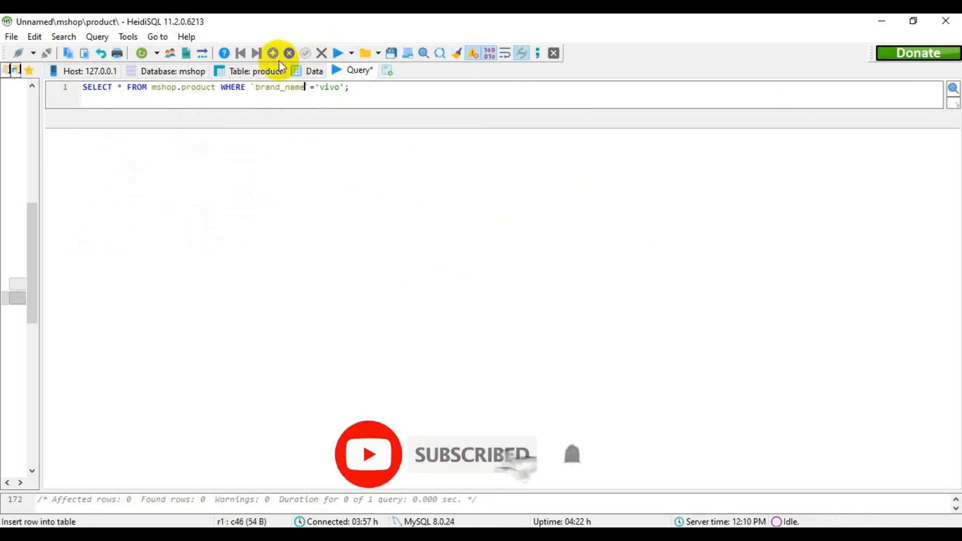
click(338, 54)
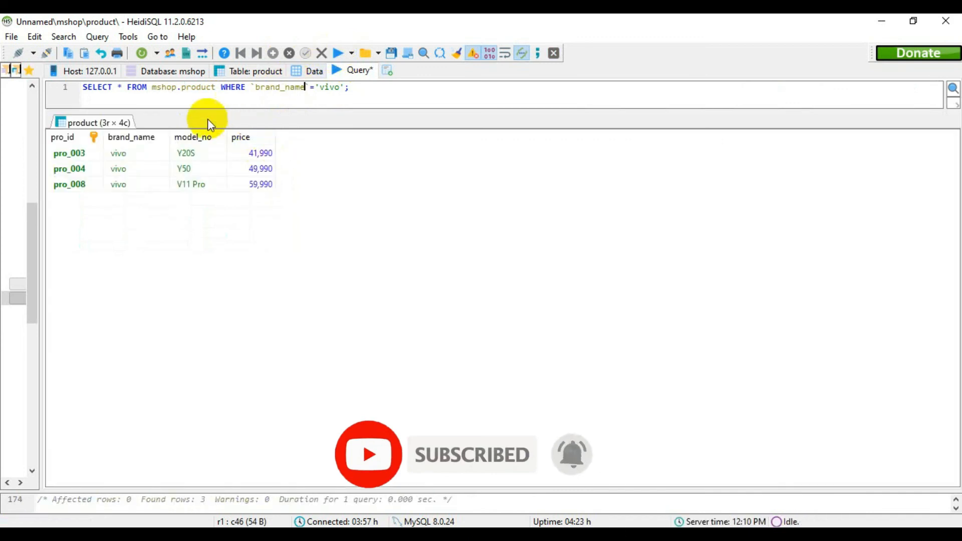
- Compare the vivo results with the product table's data, then return to the Question Set 09 PDF and mark question 06
click(315, 75)
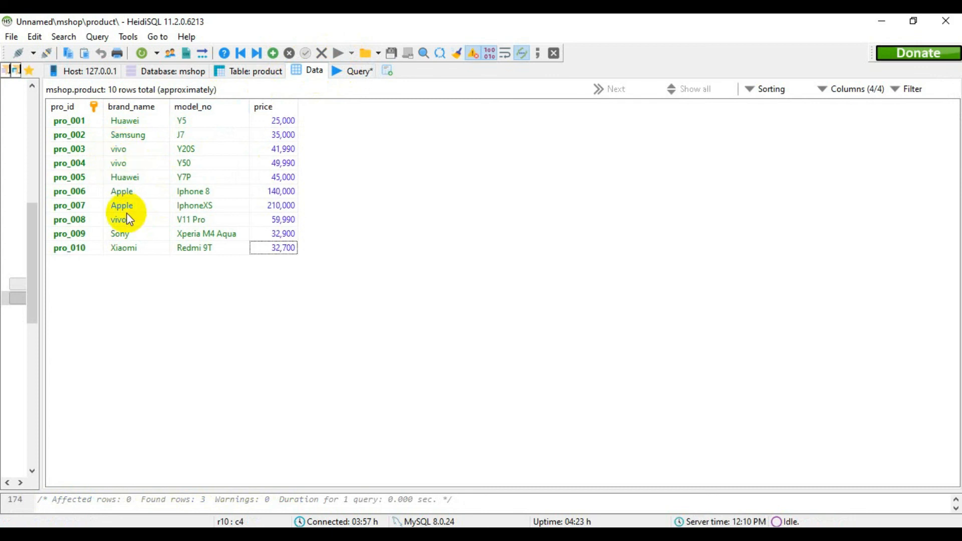
click(365, 68)
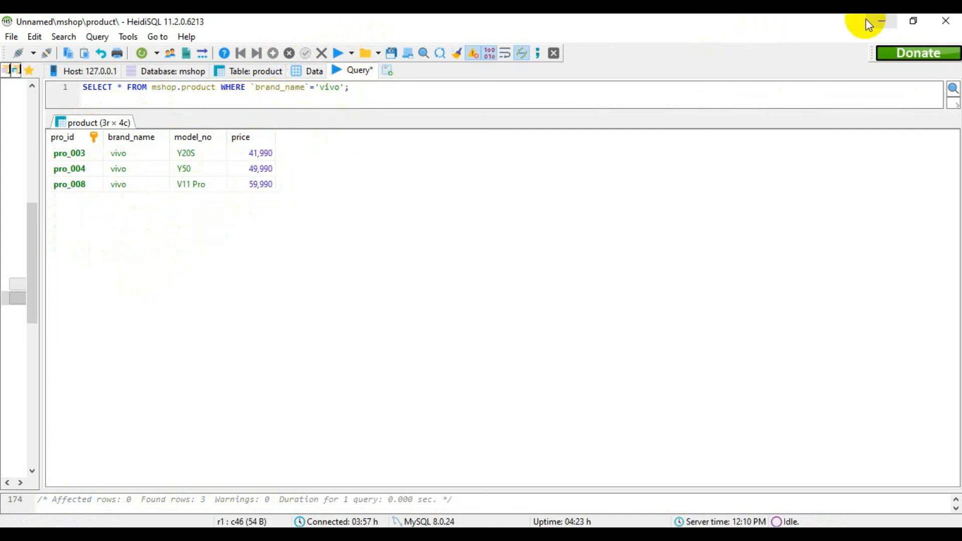
click(880, 20)
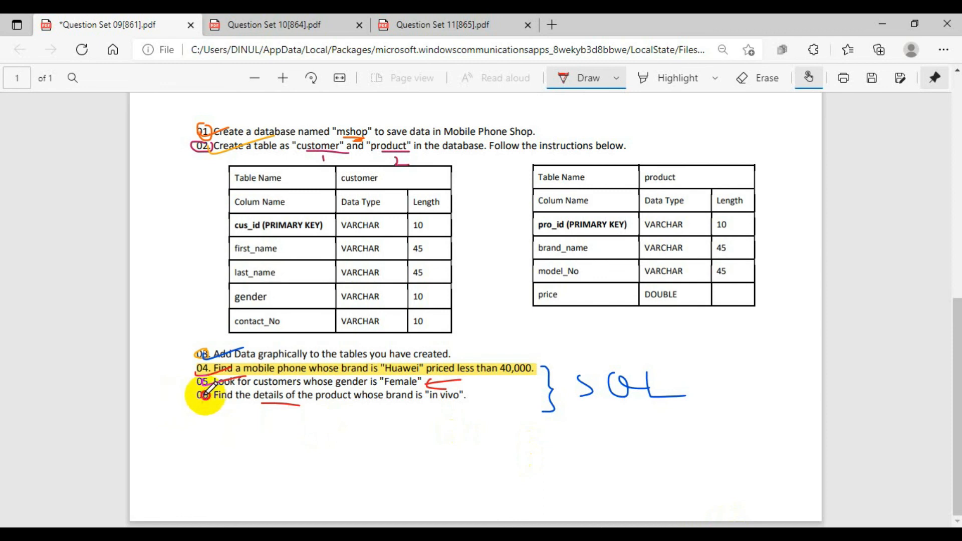
- Set the drawing pen to purple and draw an arrow followed by "Q-10" beside the Question Set 09 heading
scroll(738, 422, up, 7)
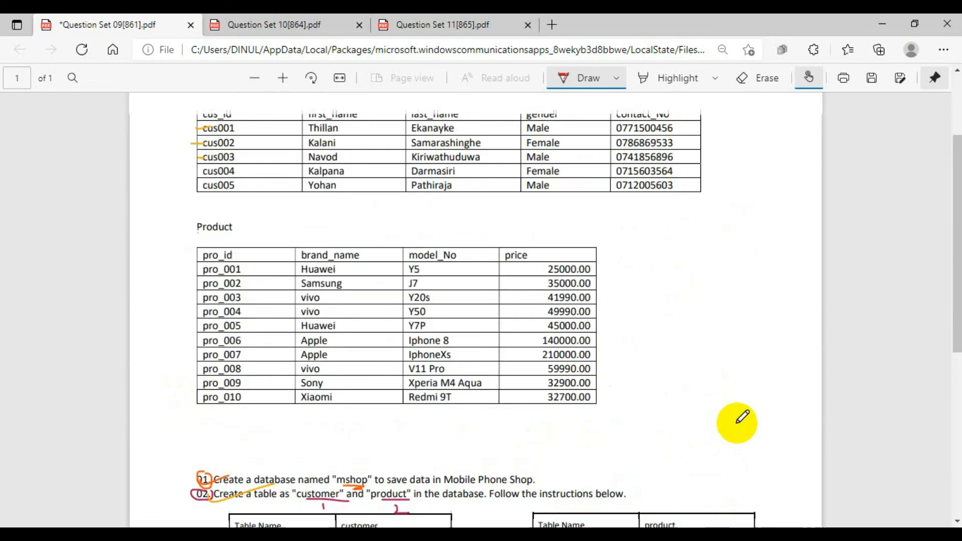
scroll(738, 423, up, 3)
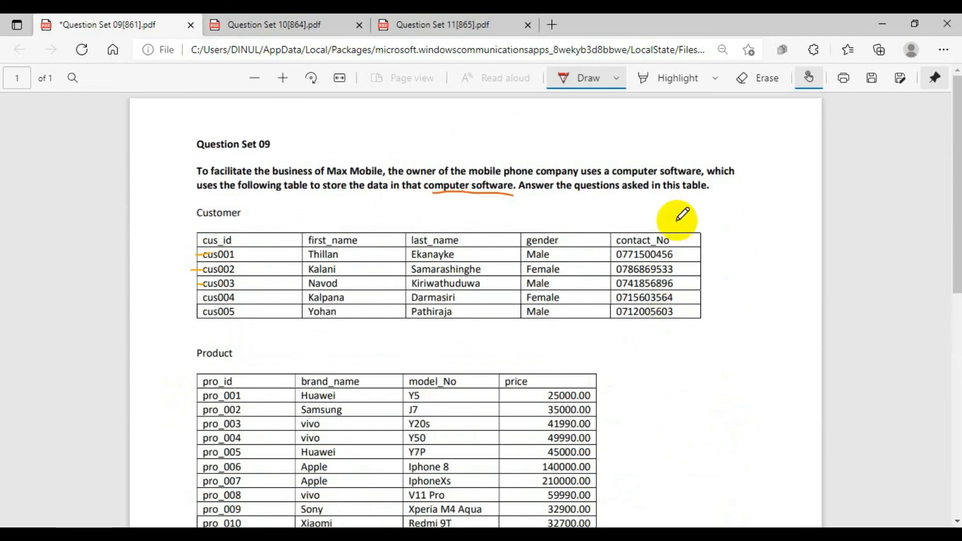
click(616, 85)
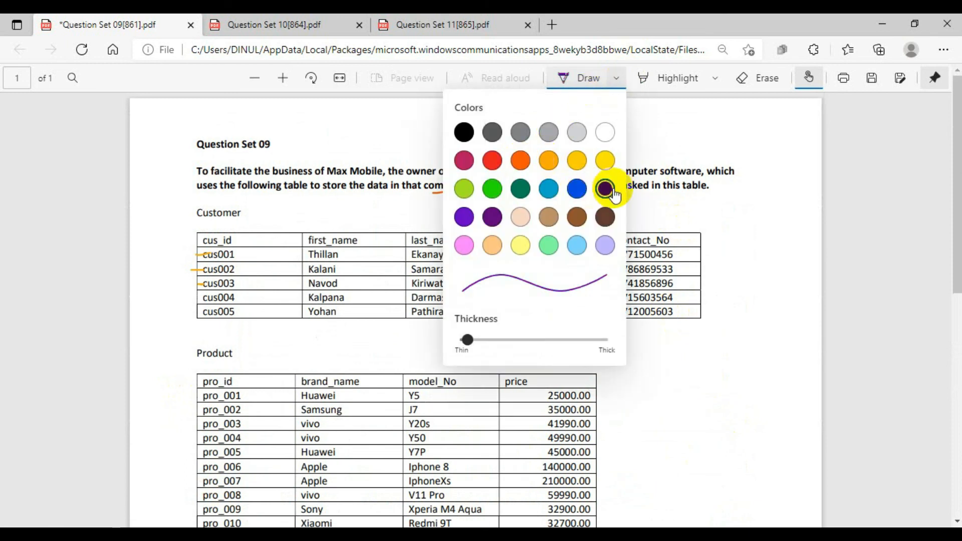
mouse_move(287, 146)
mouse_down()
mouse_move(337, 141)
mouse_move(328, 153)
mouse_up()
mouse_move(384, 124)
mouse_down()
mouse_move(369, 144)
mouse_move(393, 128)
mouse_move(429, 142)
mouse_up()
mouse_move(467, 116)
mouse_down()
mouse_move(444, 135)
mouse_move(470, 125)
mouse_up()
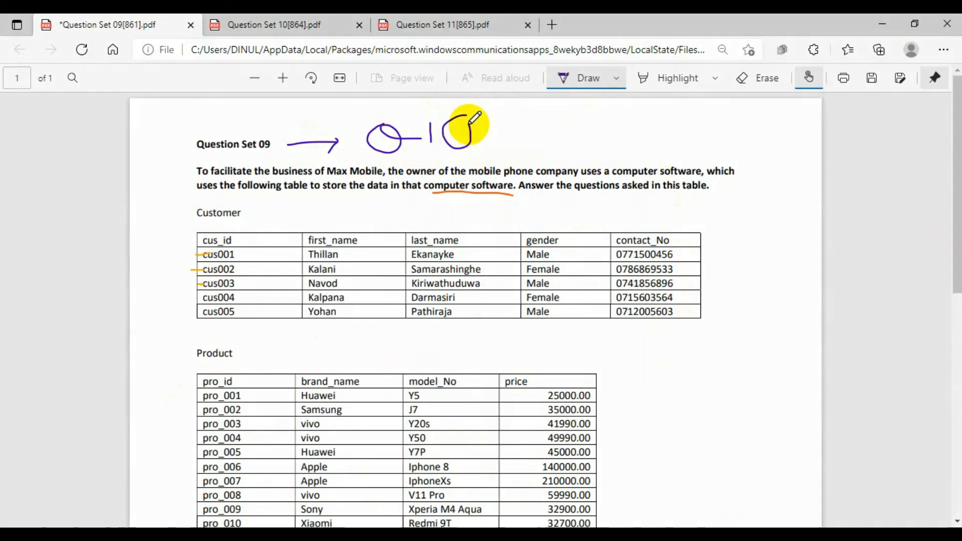